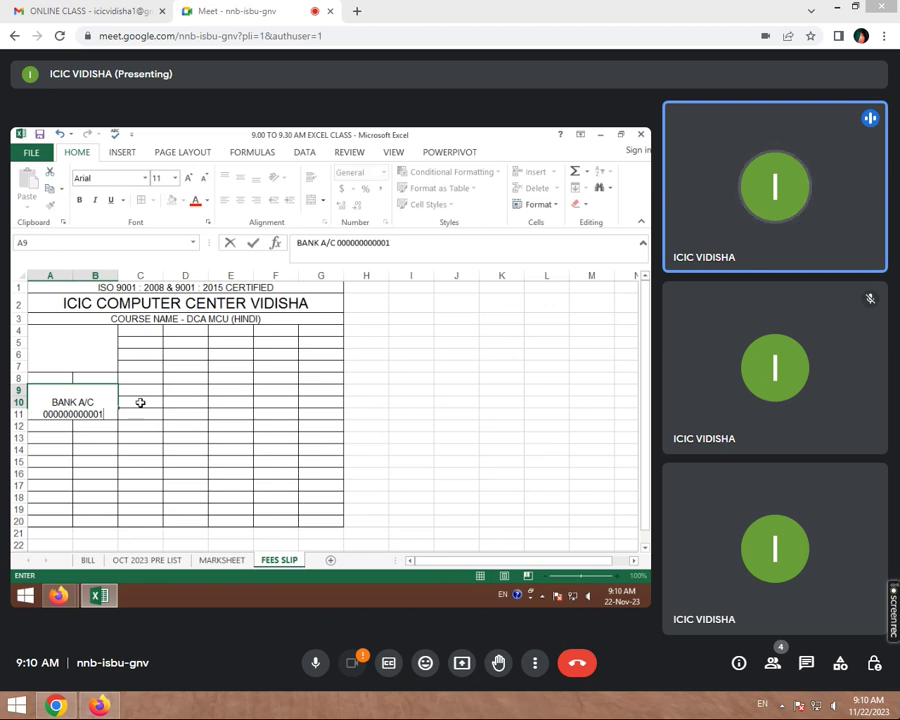
# - Remove the extra zero from the bank account number and wrap A9 onto two lines
pyautogui.press('BackSpace')
pyautogui.click(130, 424)
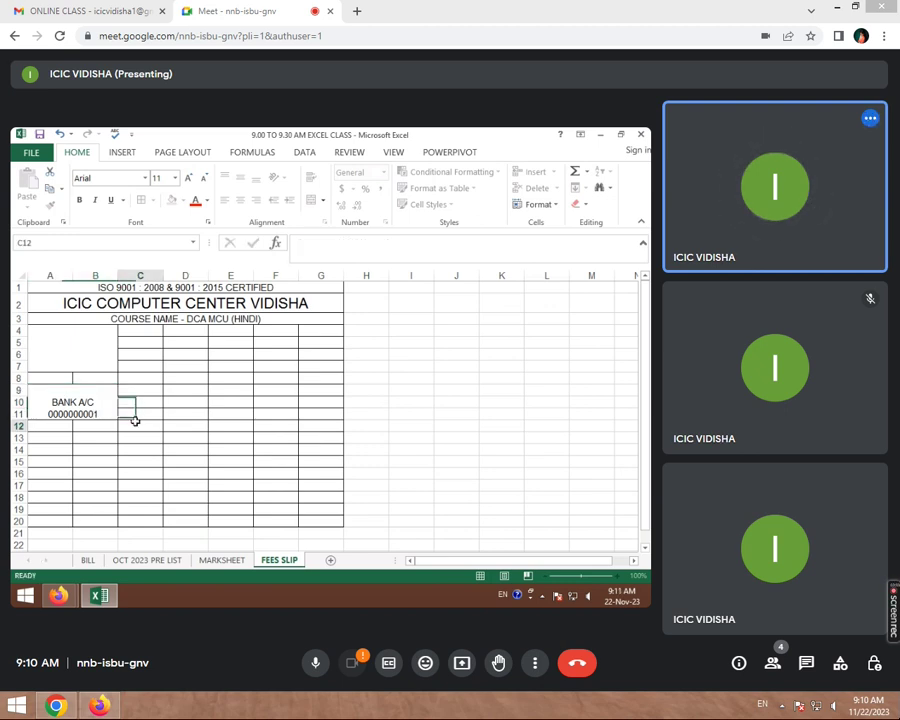
pyautogui.click(57, 398)
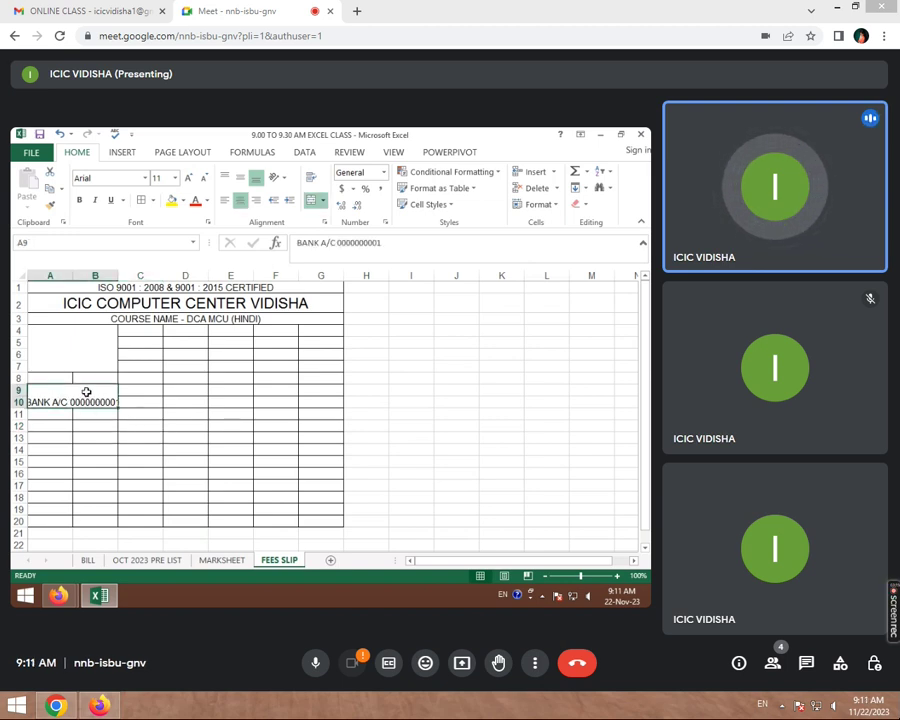
pyautogui.click(312, 178)
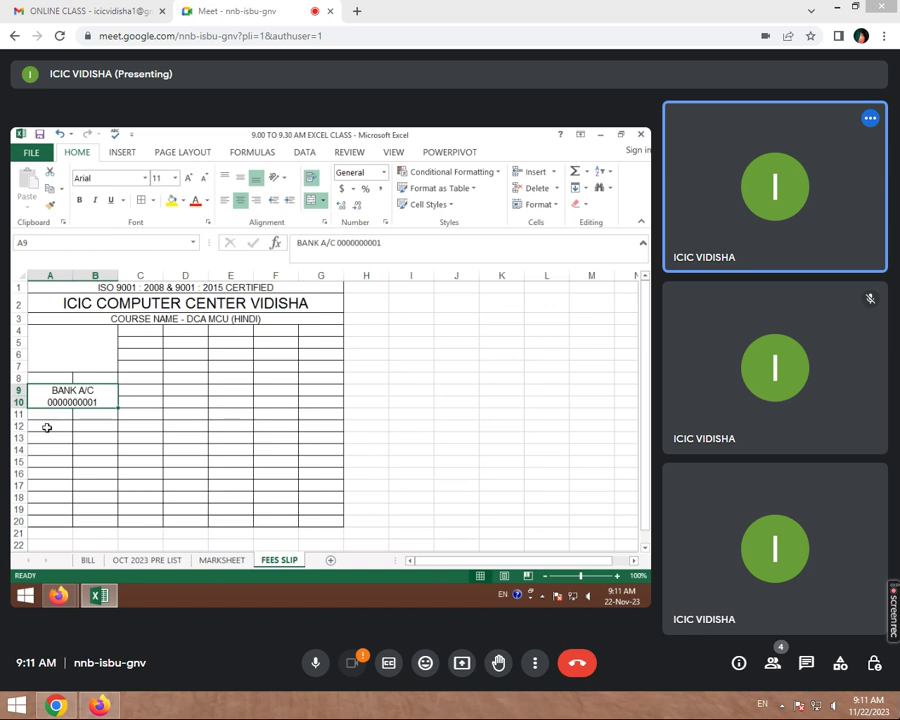
# - Merge A12:B13 and enter BANK A/C in it
pyautogui.moveTo(50, 426); pyautogui.dragTo(88, 436)
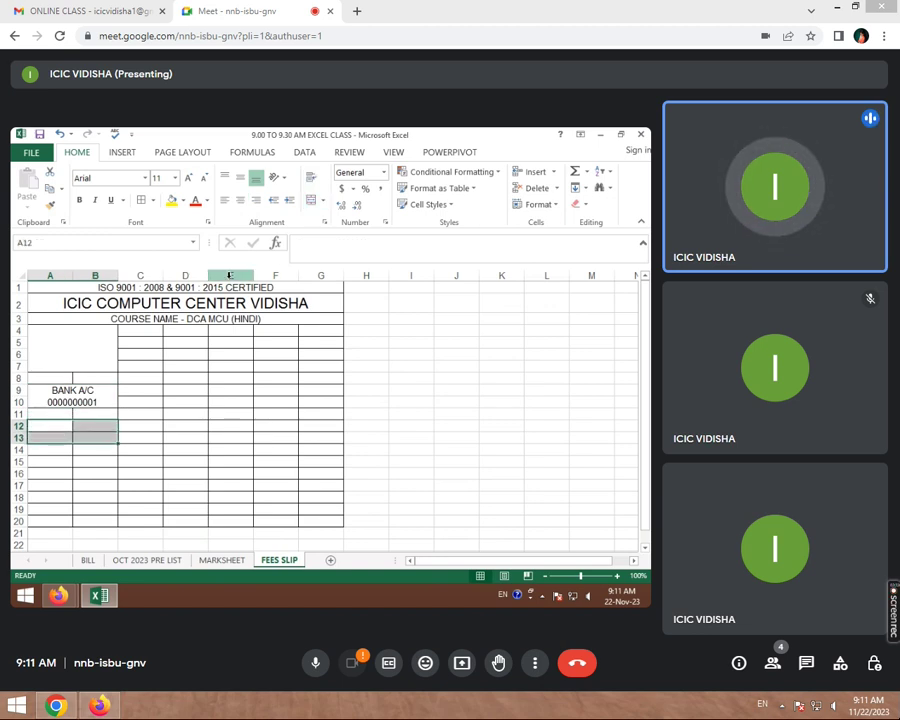
pyautogui.click(311, 200)
pyautogui.click(204, 412)
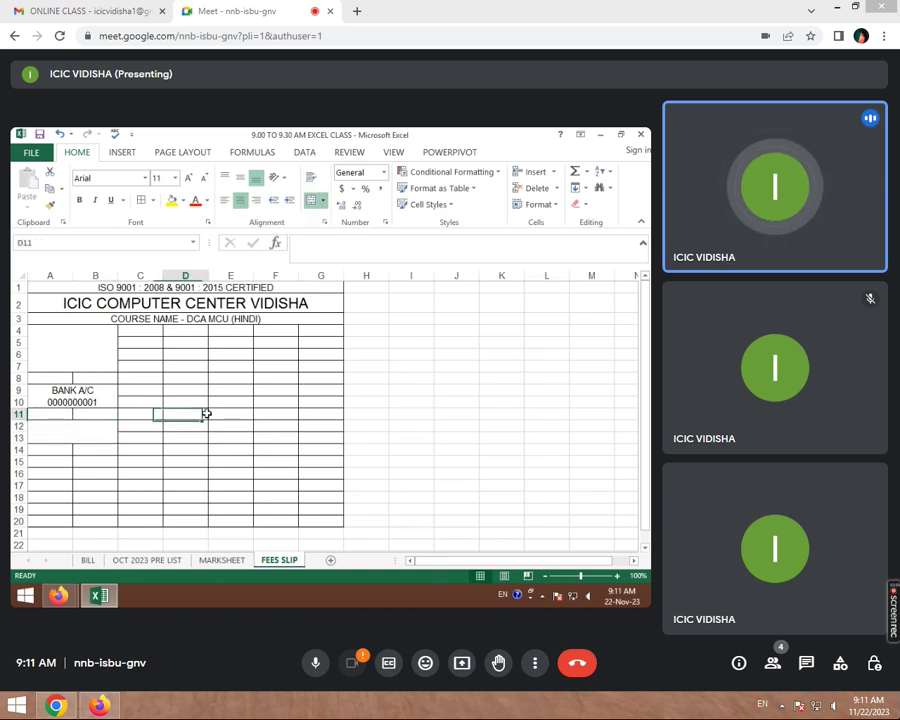
pyautogui.click(90, 426)
pyautogui.write('BAN')
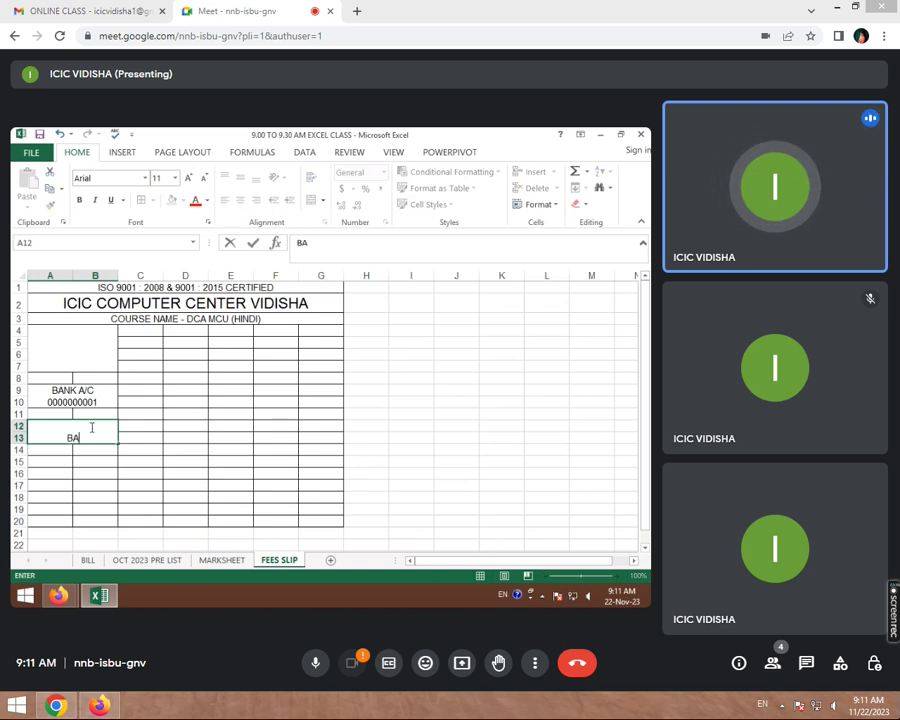
pyautogui.write('K')
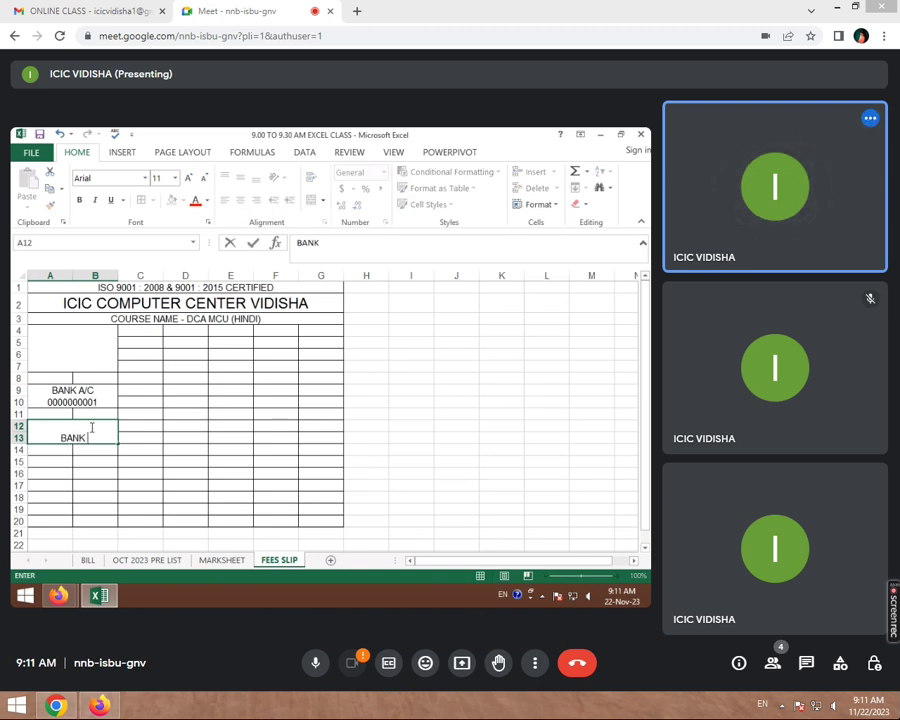
pyautogui.write(' A/C')
pyautogui.click(128, 453)
# - Merge A15:B16, enter the address line, and wrap it onto two lines
pyautogui.moveTo(54, 460); pyautogui.dragTo(98, 464)
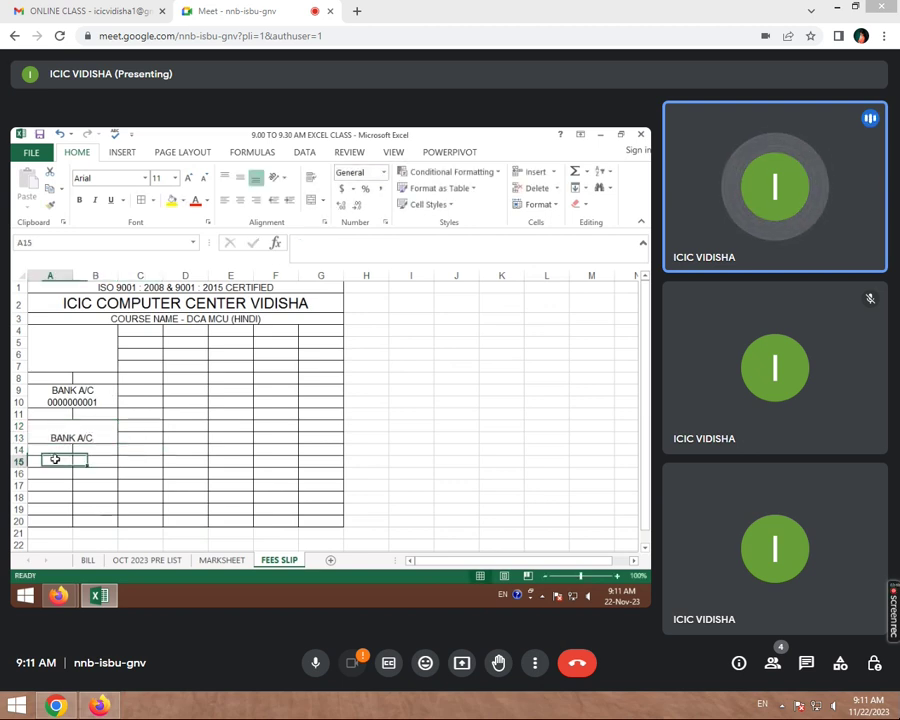
pyautogui.click(311, 200)
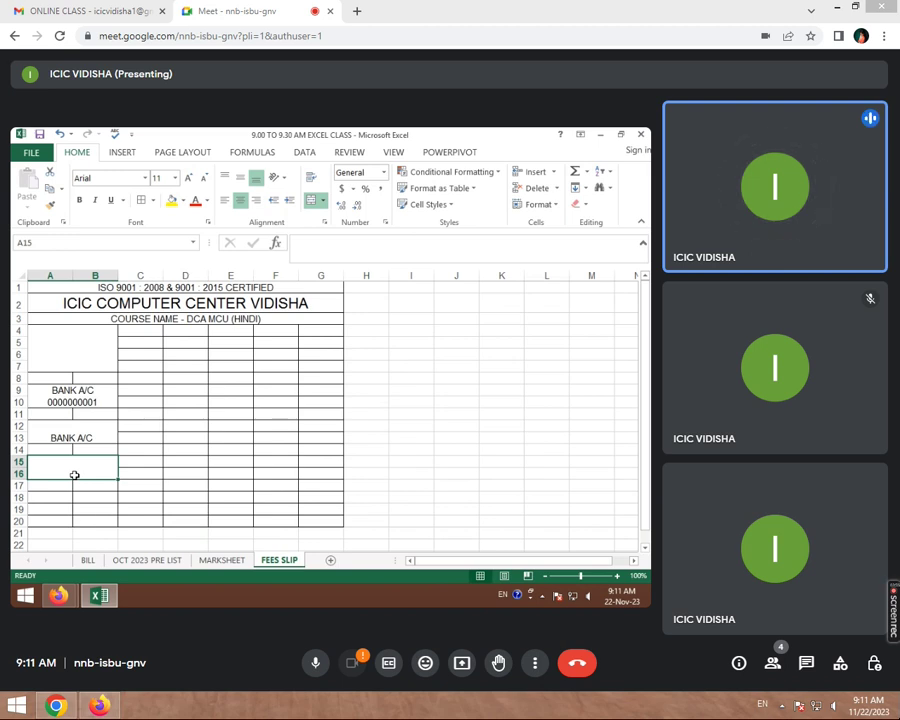
pyautogui.write('ADD-')
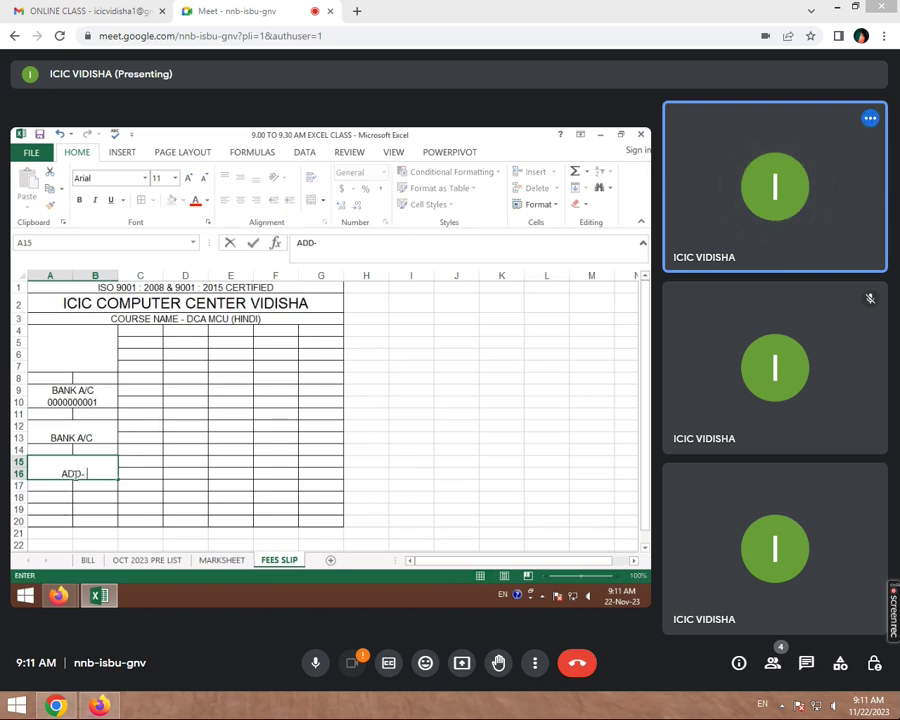
pyautogui.write(' DUR')
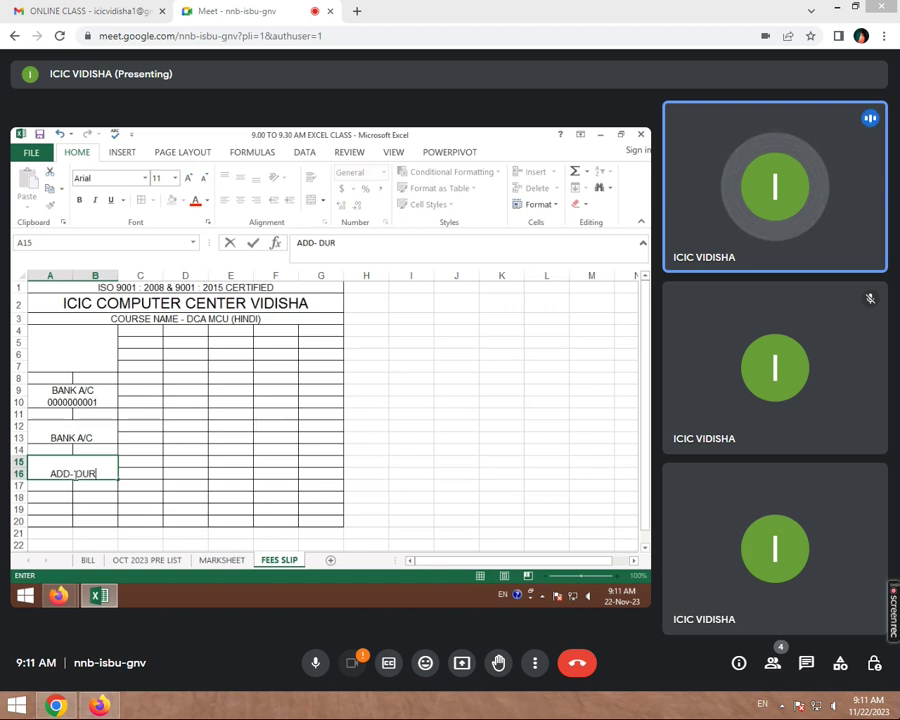
pyautogui.write('GA NAGAR B')
pyautogui.press('BackSpace')
pyautogui.press('BackSpace')
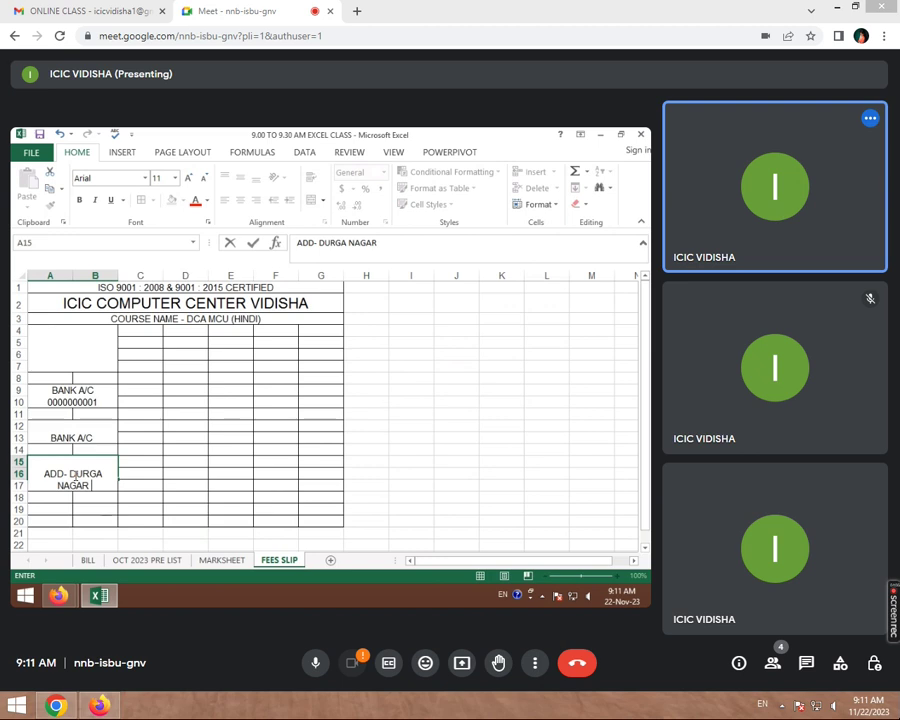
pyautogui.write('VIDISHA')
pyautogui.click(170, 508)
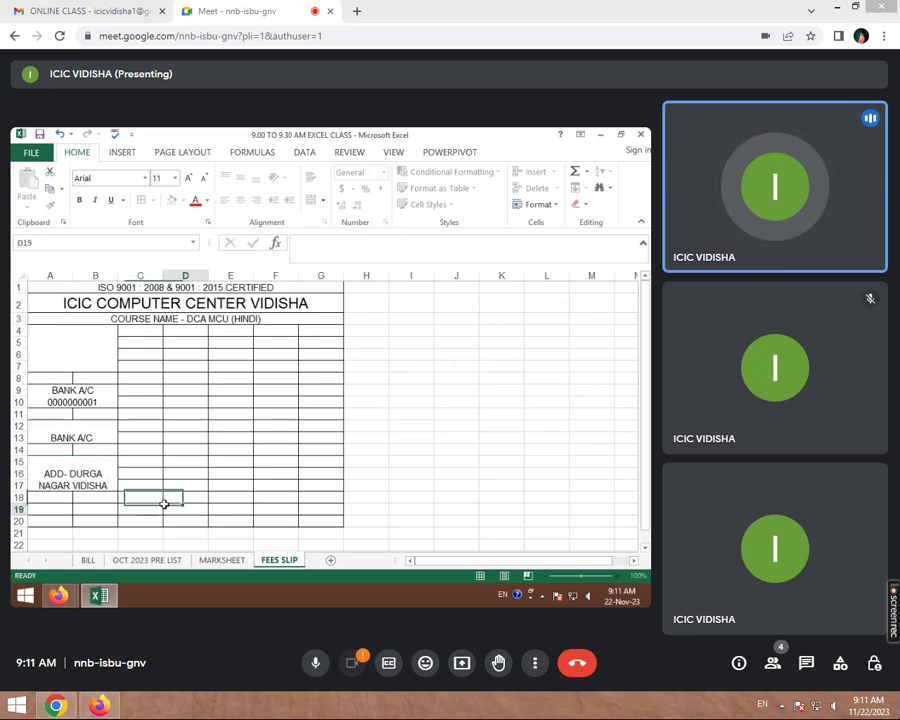
pyautogui.click(74, 475)
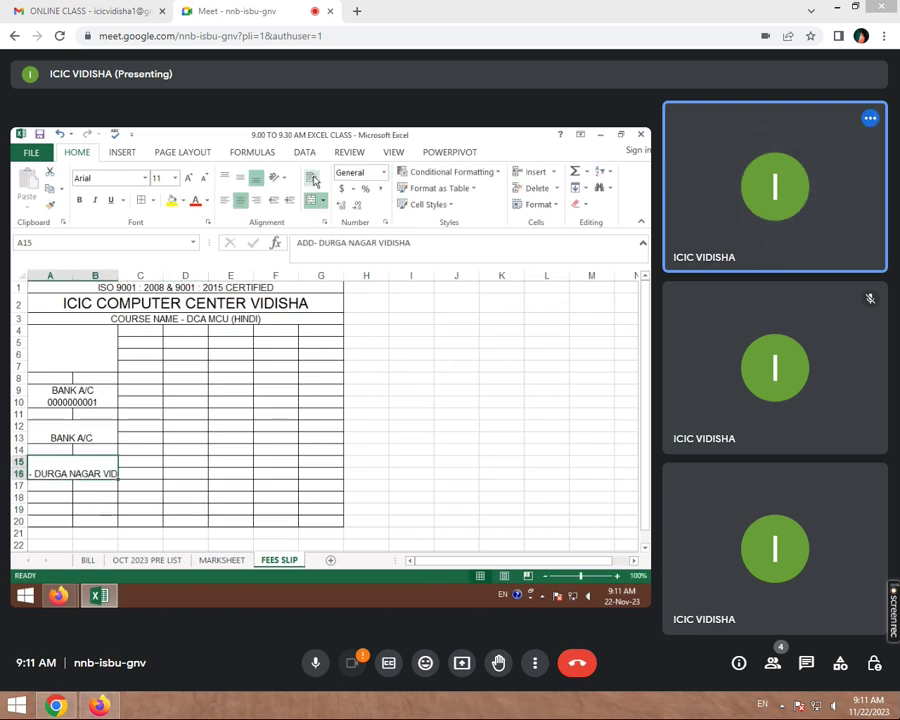
pyautogui.click(311, 177)
pyautogui.click(278, 437)
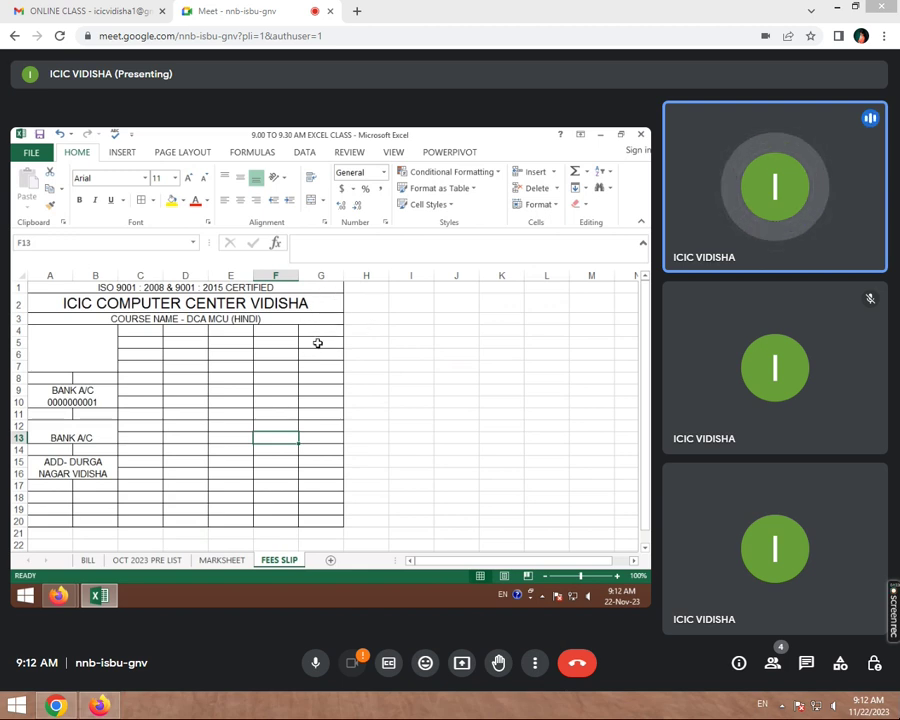
# - Insert two new columns at G and merge H4:I7 into one photo box
pyautogui.click(322, 275)
pyautogui.rightClick(324, 276)
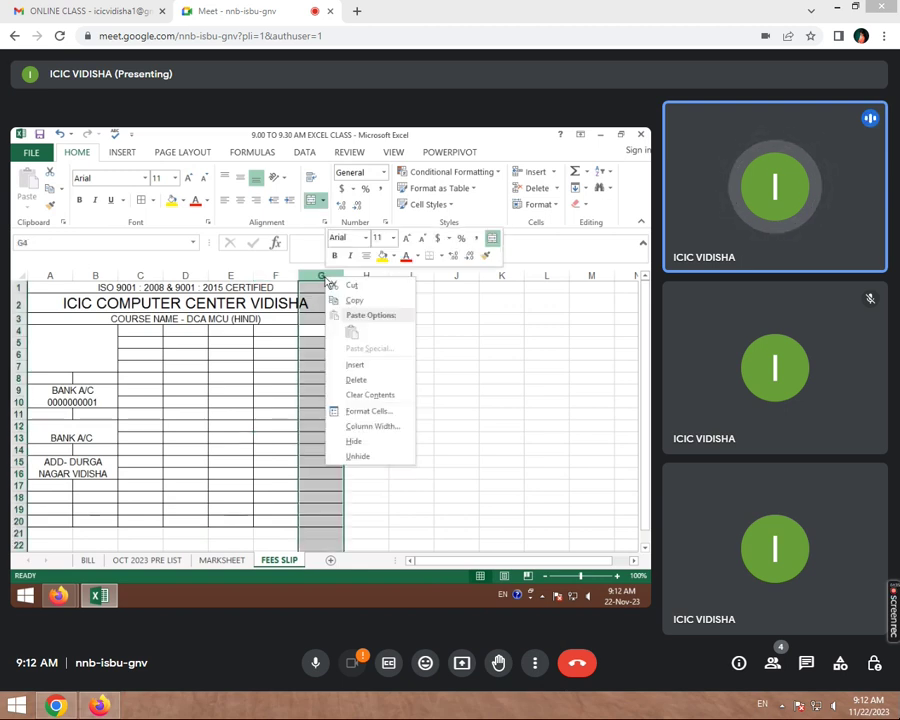
pyautogui.click(356, 366)
pyautogui.click(328, 342)
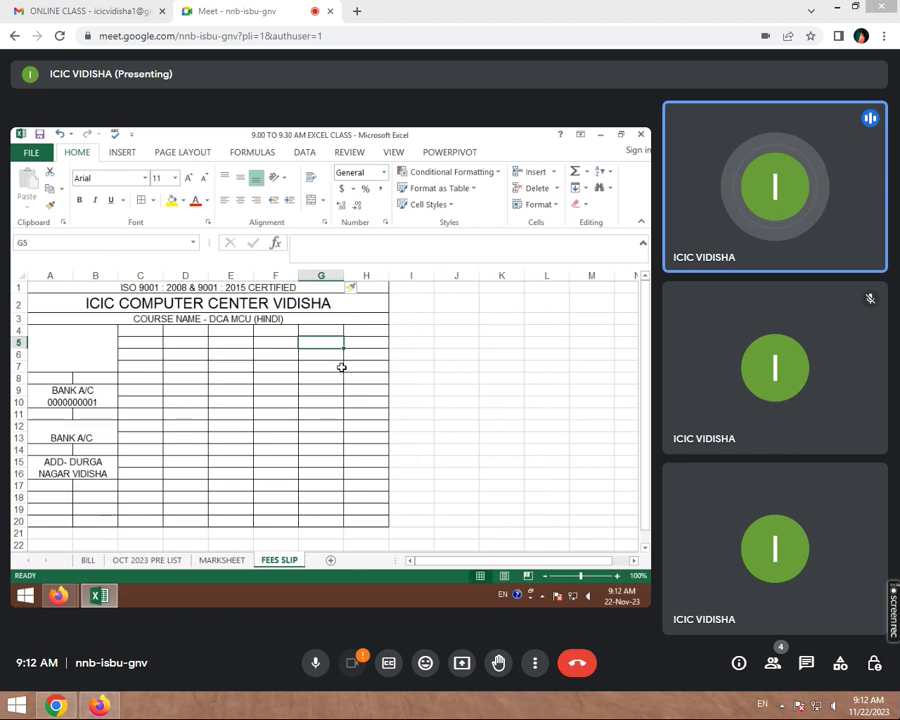
pyautogui.rightClick(332, 276)
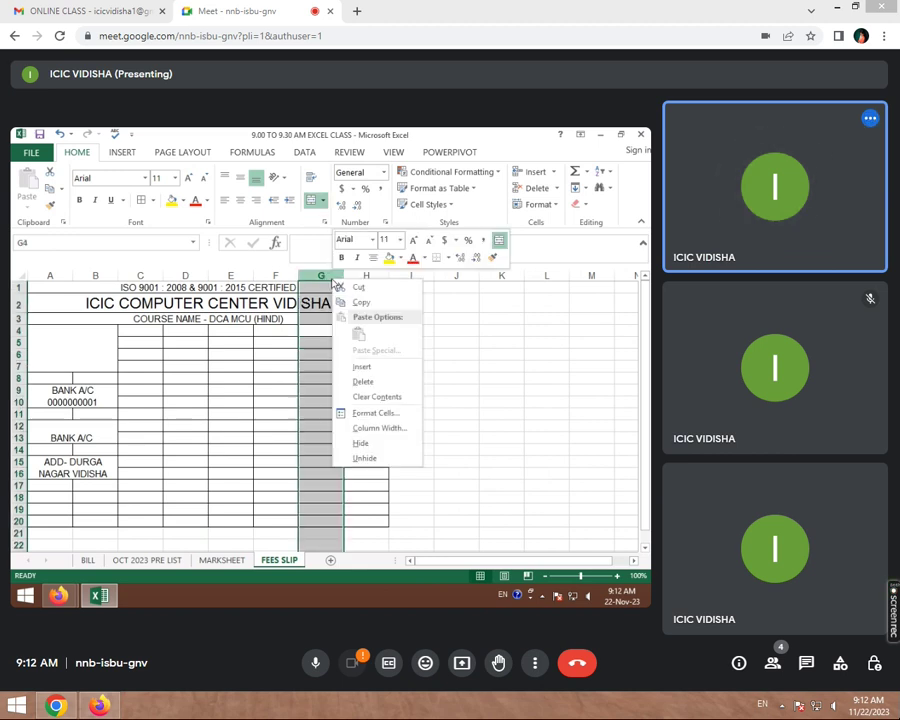
pyautogui.click(356, 367)
pyautogui.click(318, 391)
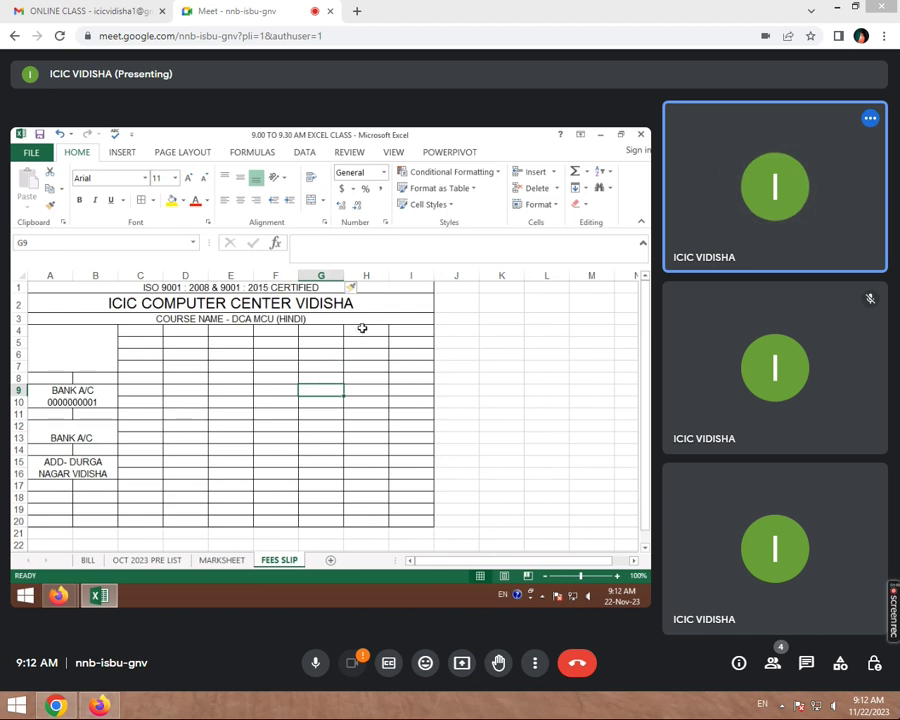
pyautogui.moveTo(362, 328); pyautogui.dragTo(406, 364)
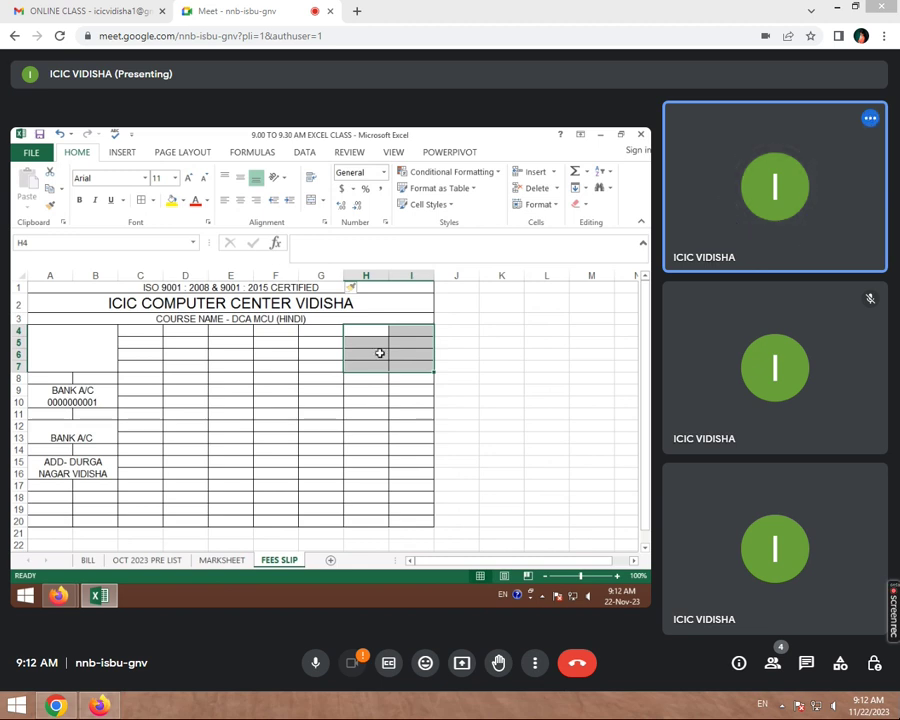
pyautogui.click(311, 200)
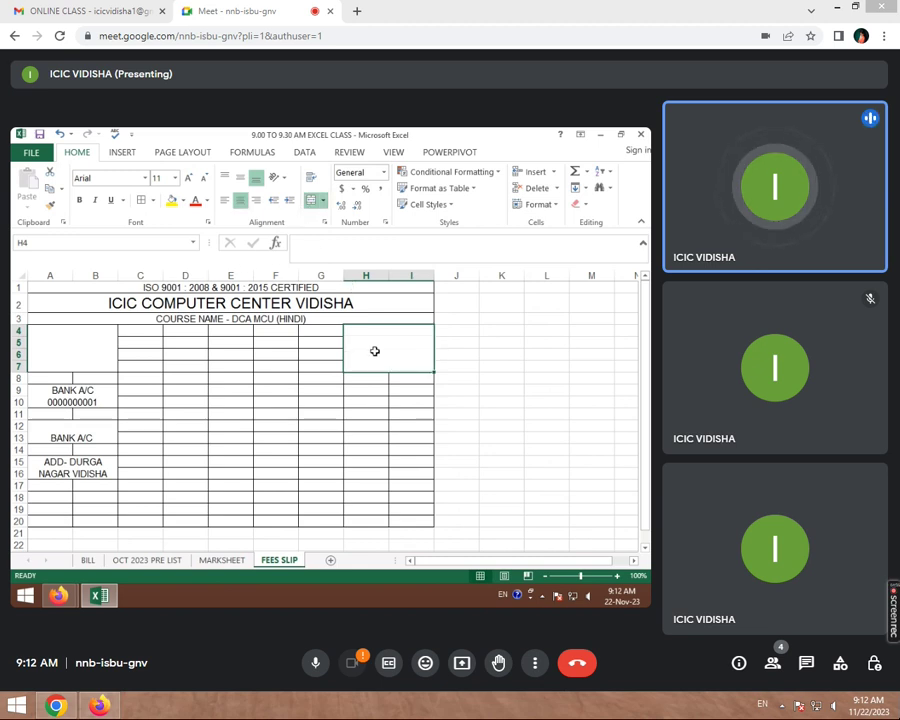
# - Label the merged H4 box PHOTO and centre it vertically
pyautogui.write('PHOTO')
pyautogui.click(380, 451)
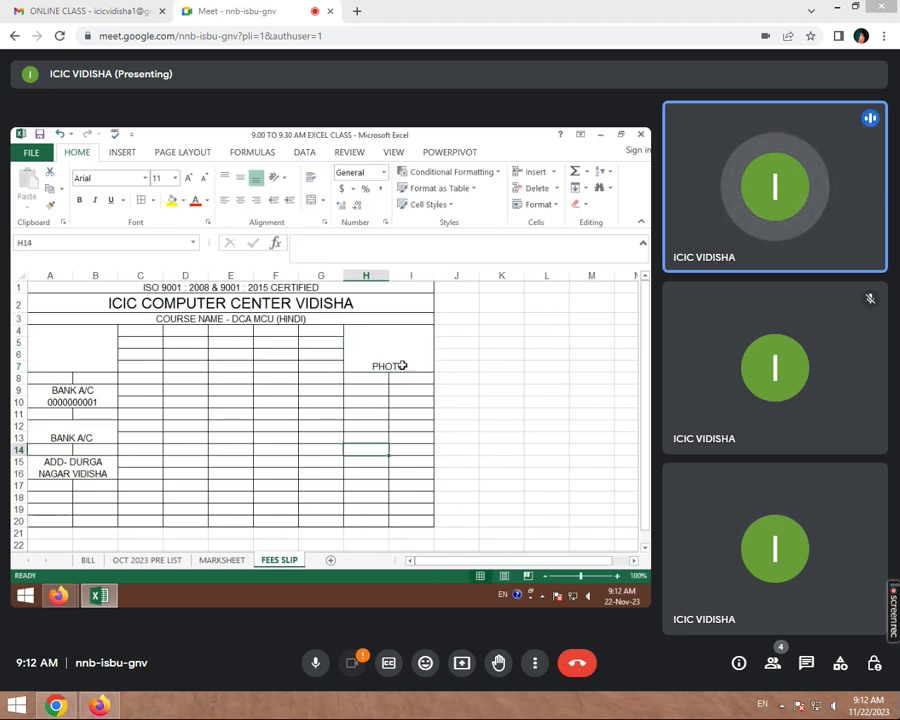
pyautogui.click(384, 364)
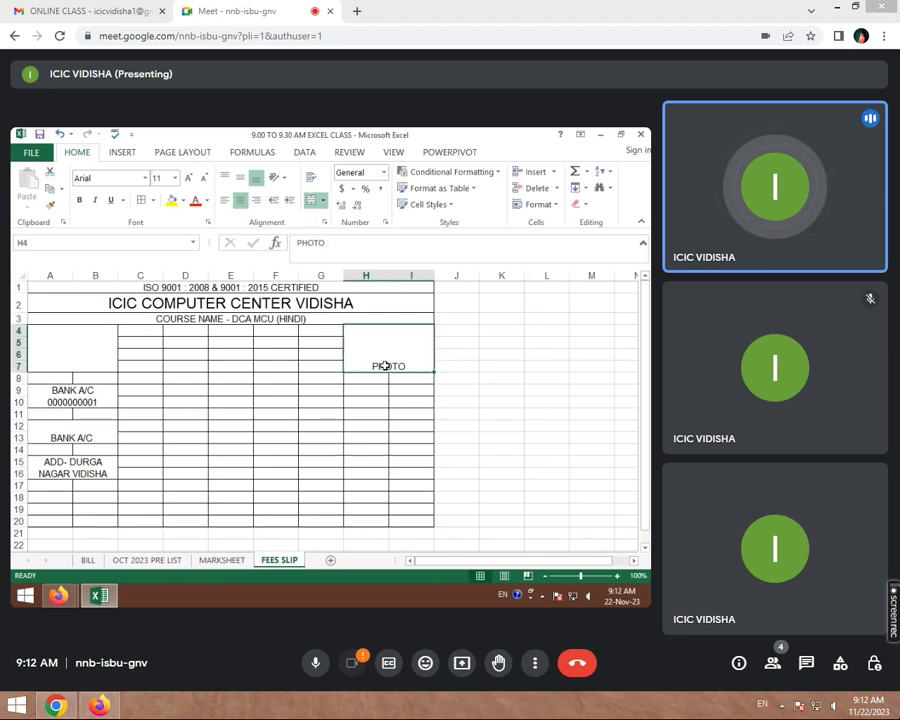
pyautogui.click(240, 177)
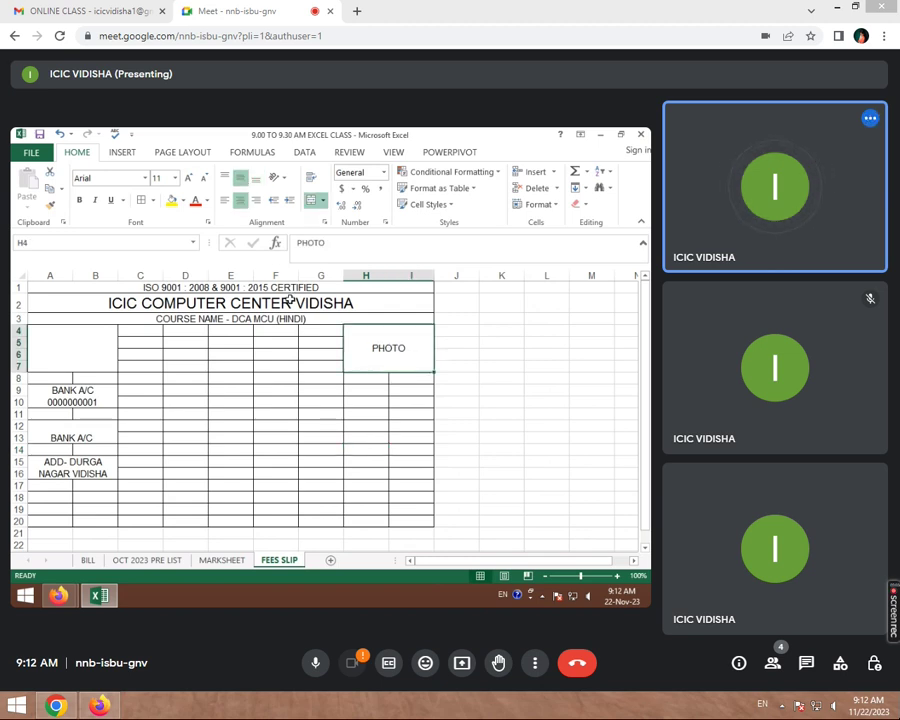
pyautogui.click(410, 411)
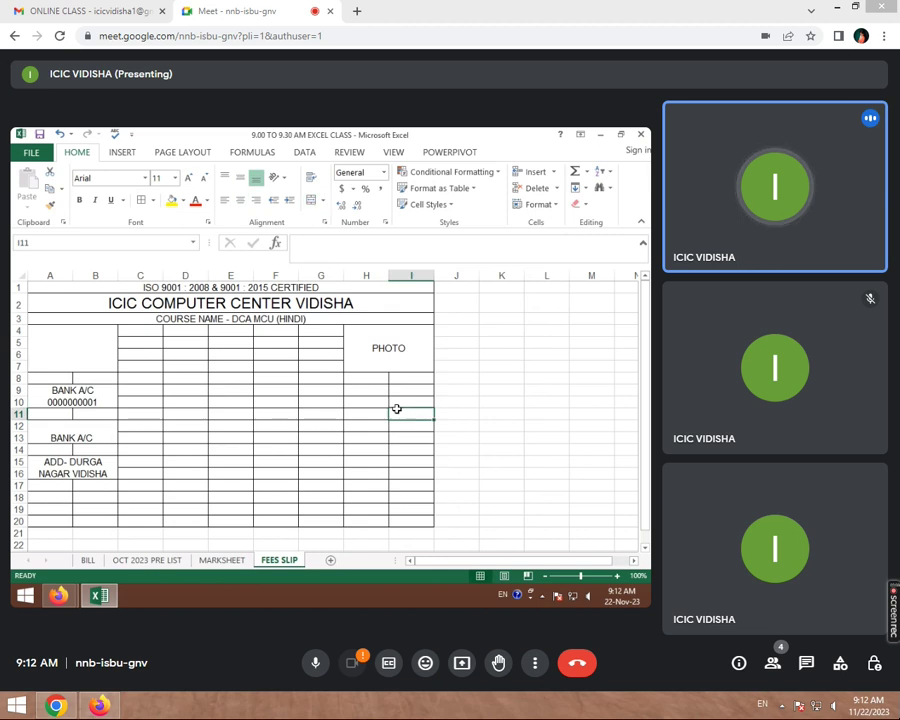
pyautogui.click(308, 331)
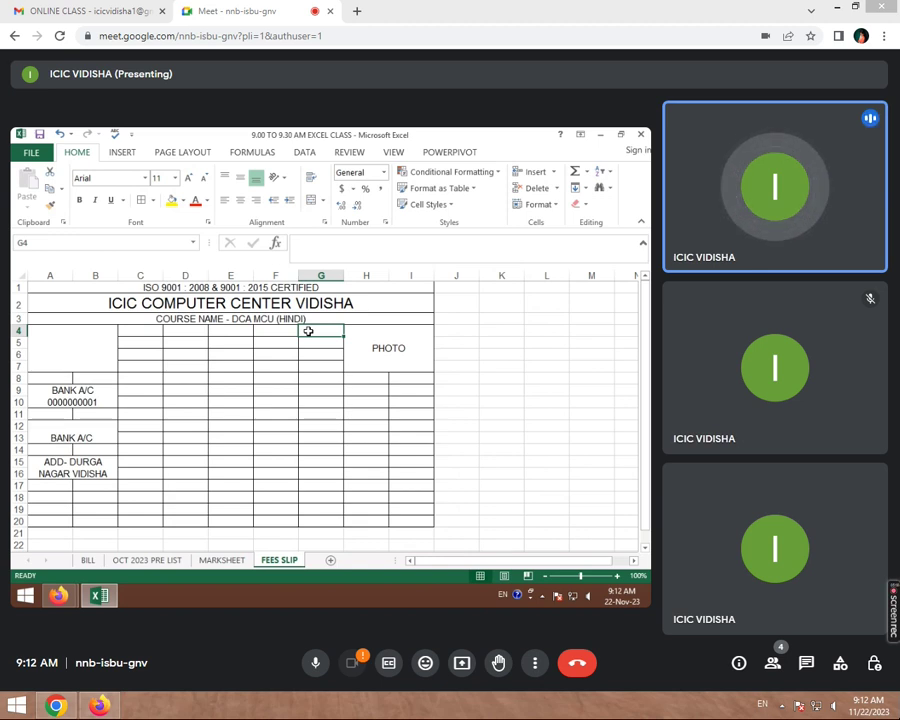
# - Enter the headings FEES, DATE and CLASS in G4, F4 and E4
pyautogui.write('FEES')
pyautogui.press('Left')
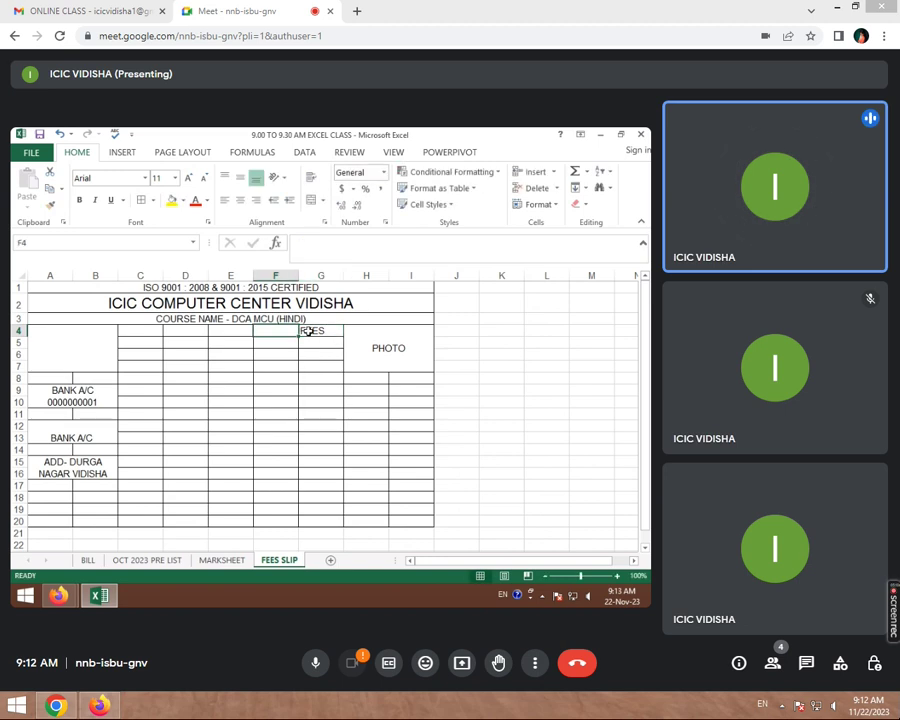
pyautogui.write('DATE')
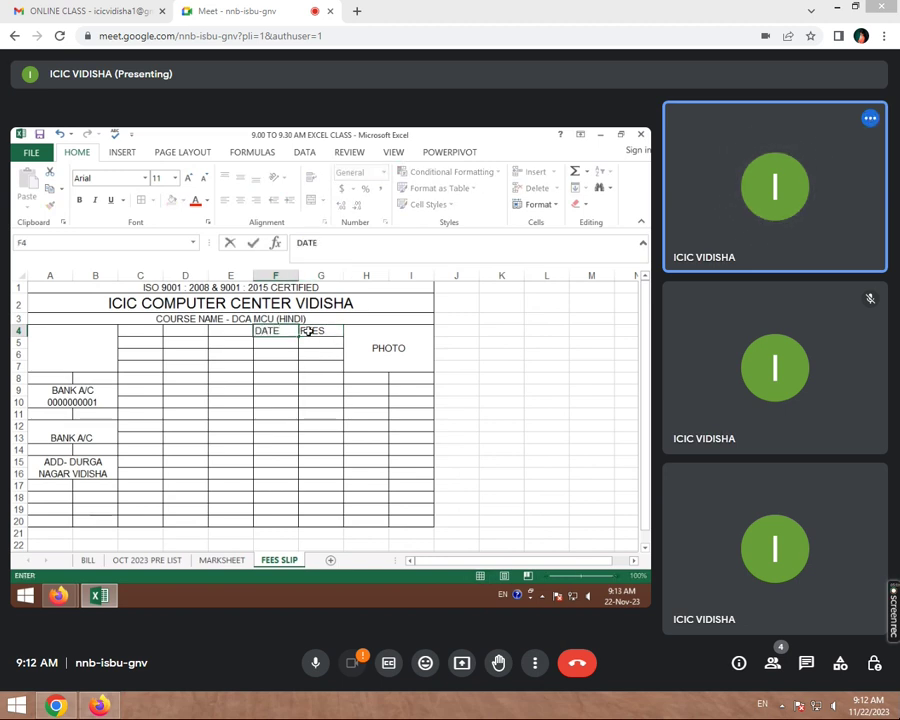
pyautogui.press('Left')
pyautogui.write('C')
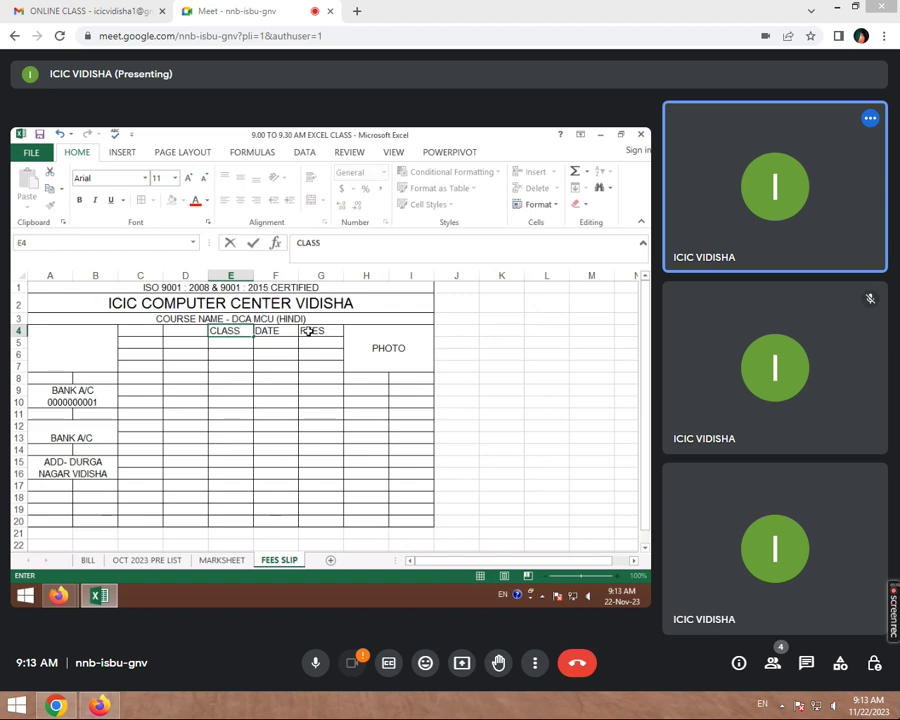
pyautogui.click(334, 369)
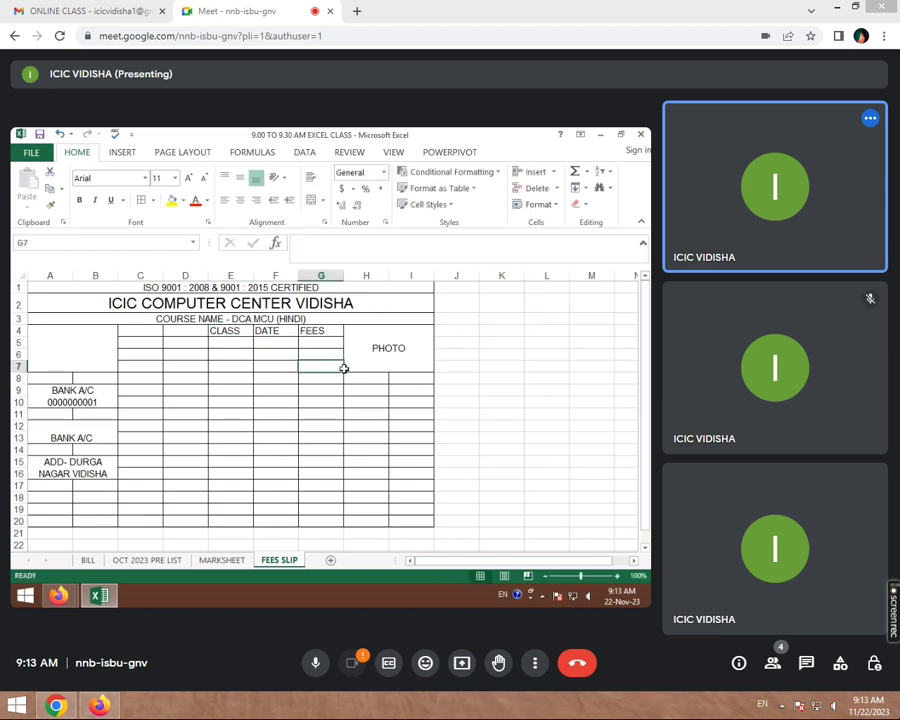
# - Merge and centre C4:D4, C5:D5, C6:E6 and C7:E7
pyautogui.moveTo(143, 331); pyautogui.dragTo(172, 333)
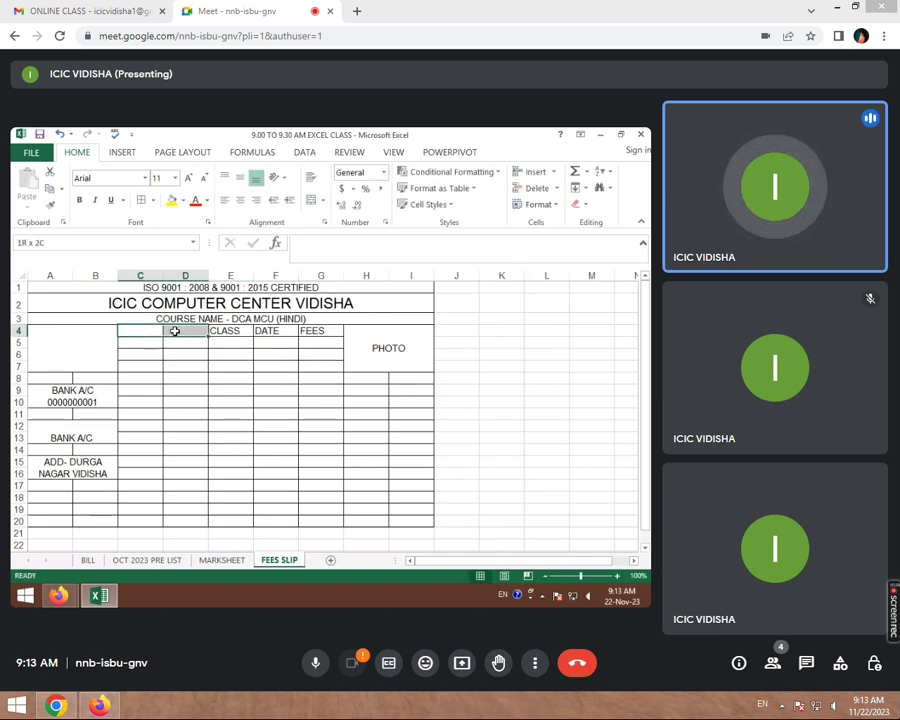
pyautogui.click(321, 200)
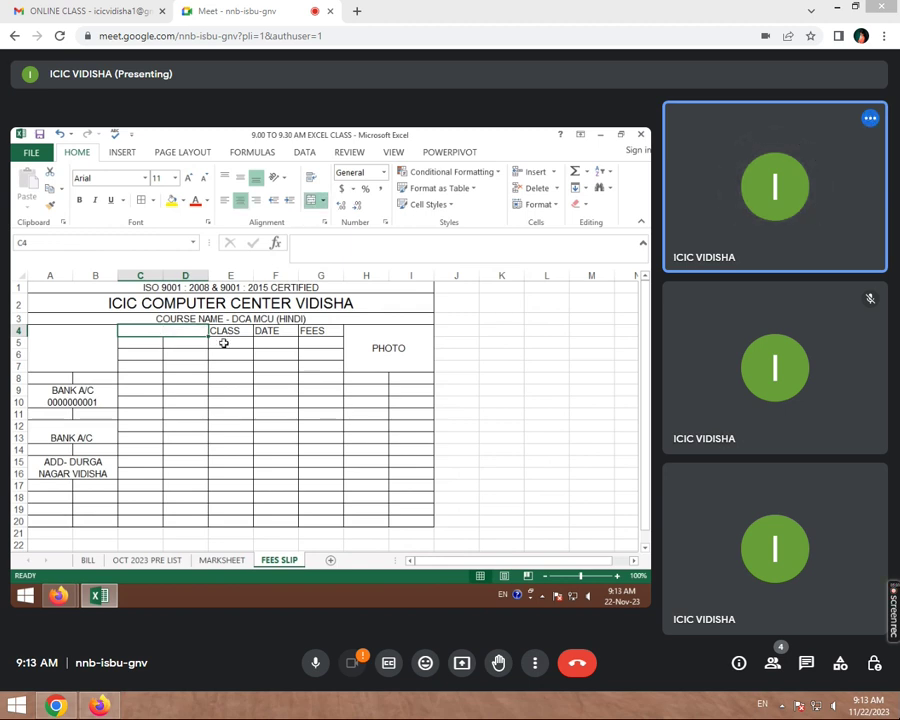
pyautogui.moveTo(153, 341); pyautogui.dragTo(186, 342)
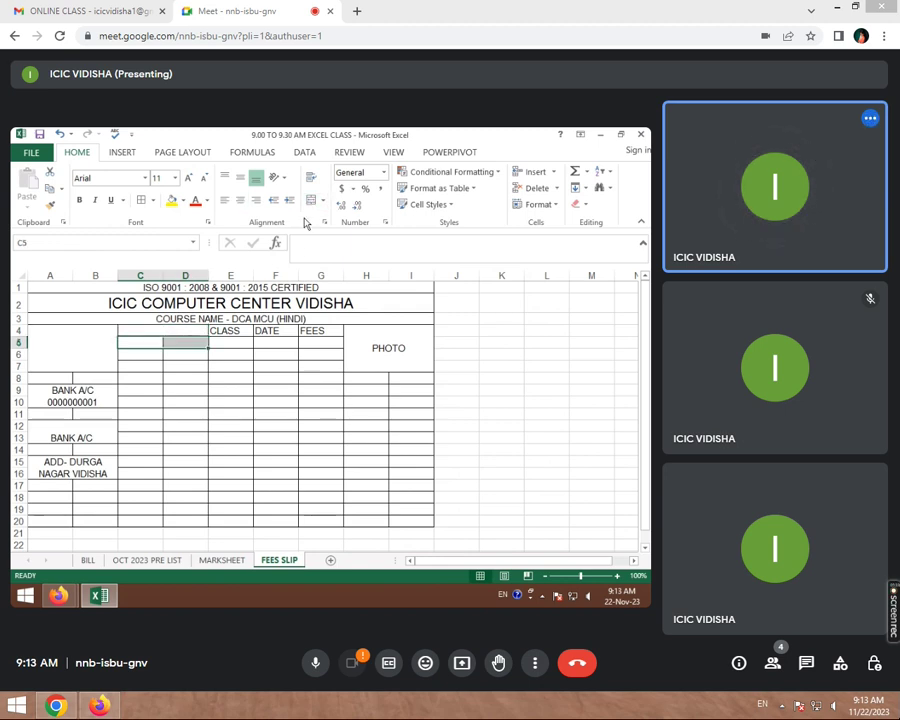
pyautogui.click(311, 201)
pyautogui.moveTo(150, 354); pyautogui.dragTo(220, 356)
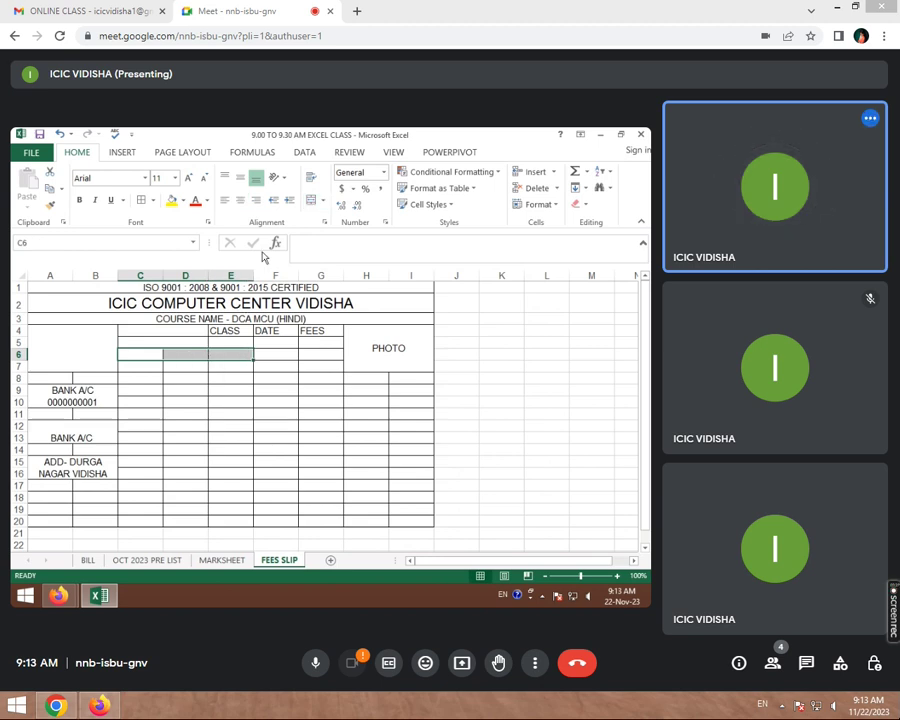
pyautogui.click(310, 201)
pyautogui.moveTo(138, 367); pyautogui.dragTo(209, 364)
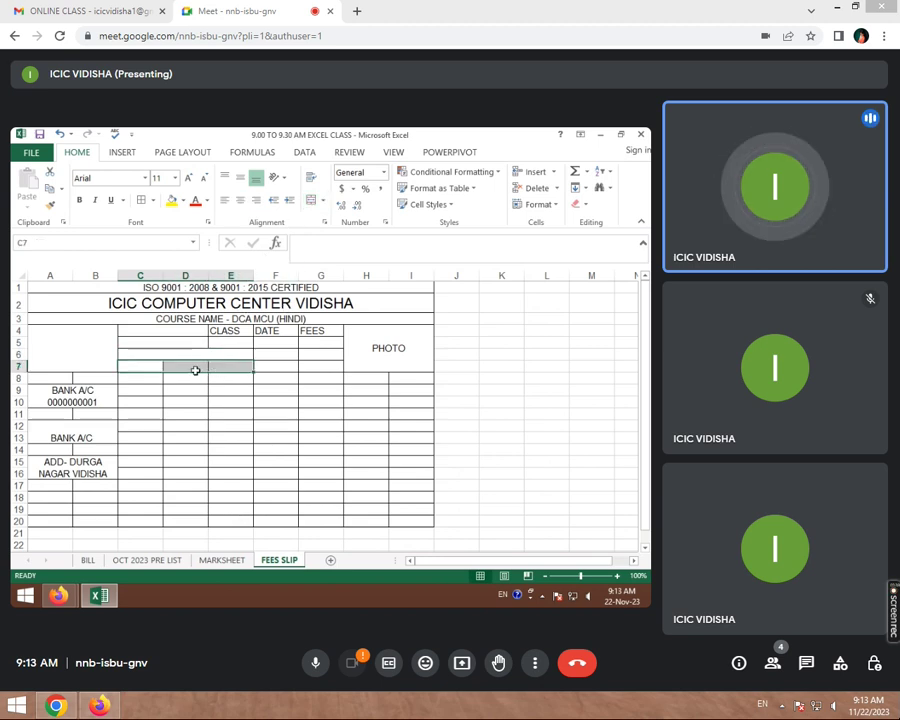
pyautogui.click(313, 203)
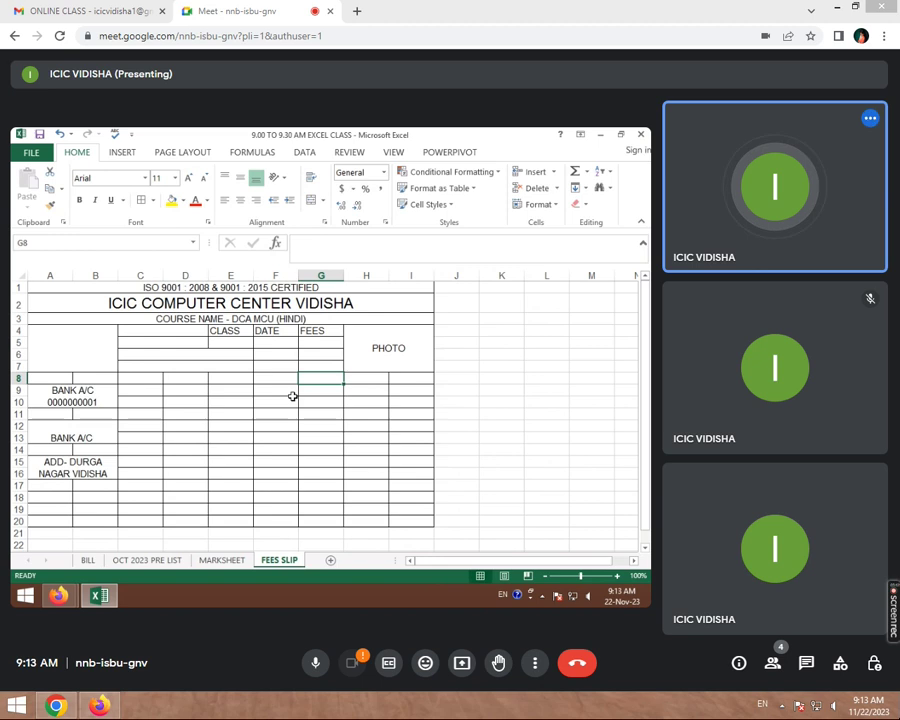
pyautogui.click(186, 329)
# - Enter NAME in C4 and type the student's full name in C5
pyautogui.write('N')
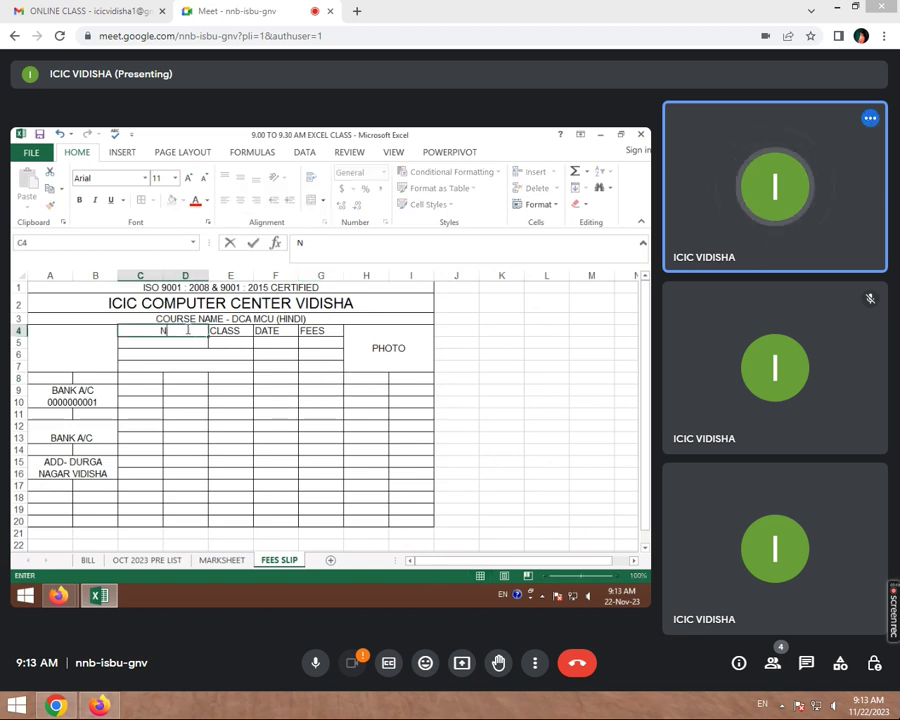
pyautogui.write('AME')
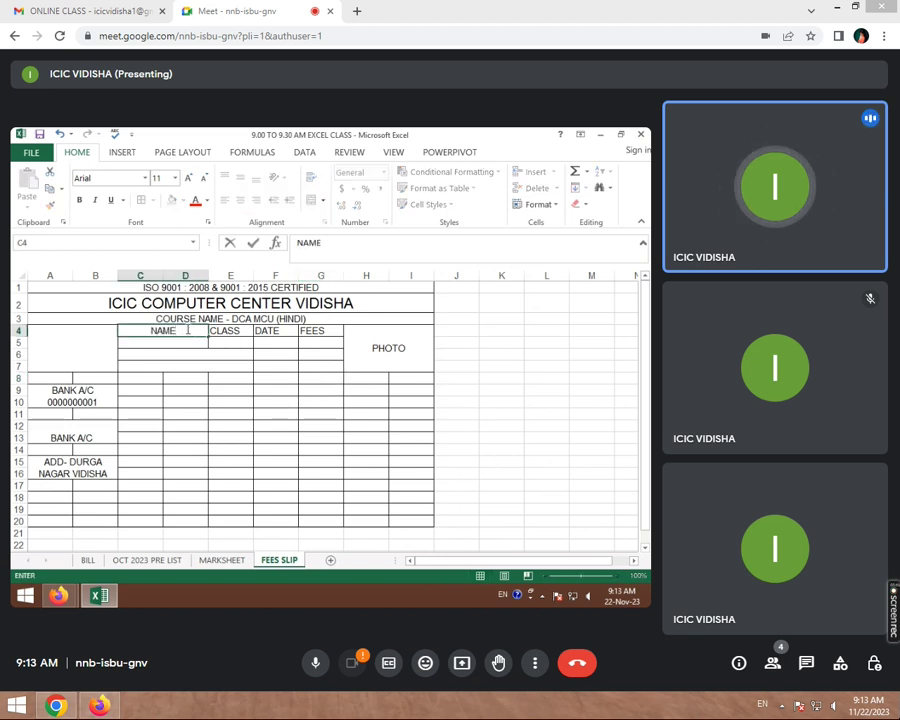
pyautogui.click(197, 340)
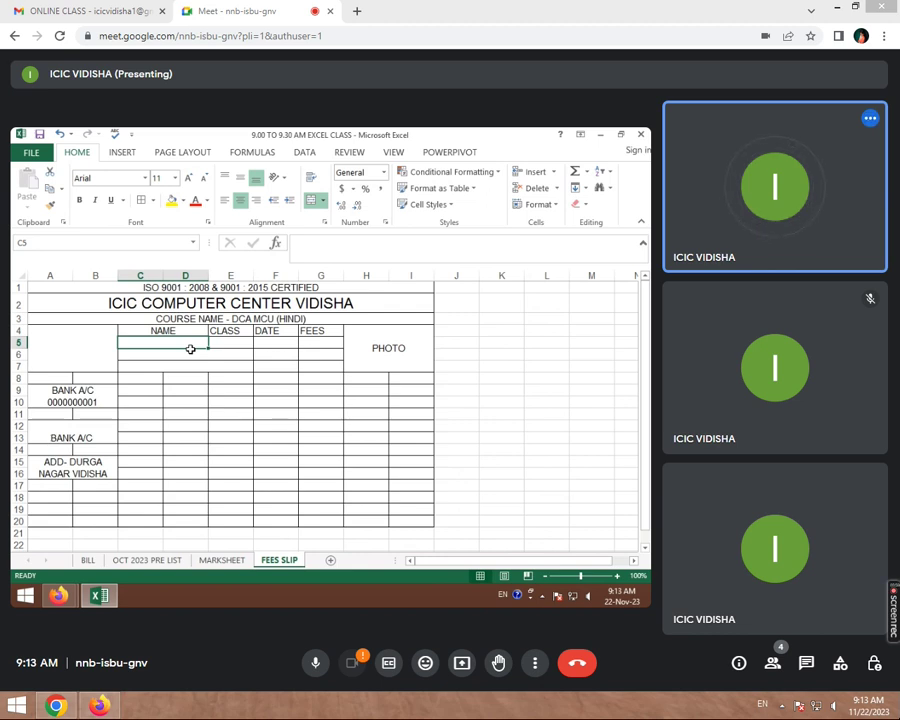
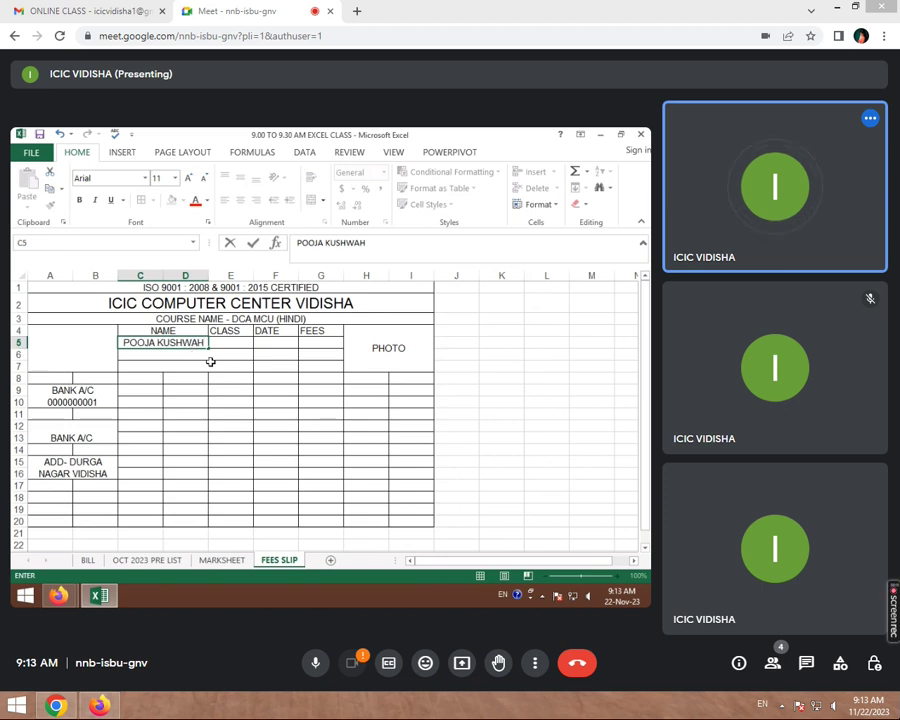
# - Commit the student's name, add FATHER'S NAME in C6, and type the father's name in C7
pyautogui.press('Return')
pyautogui.write('F')
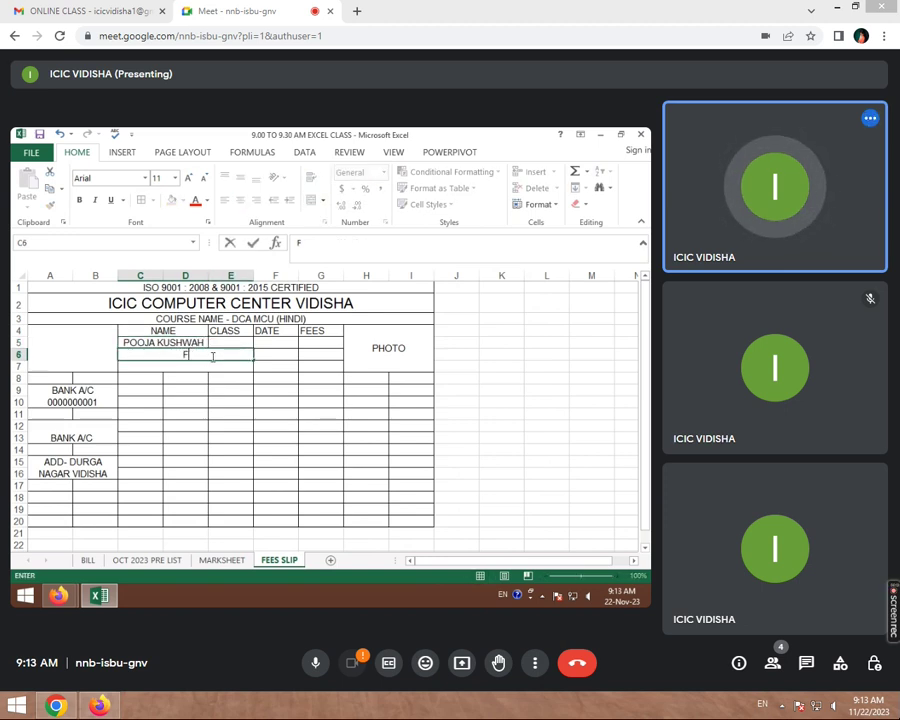
pyautogui.write("ATHER'S NAME")
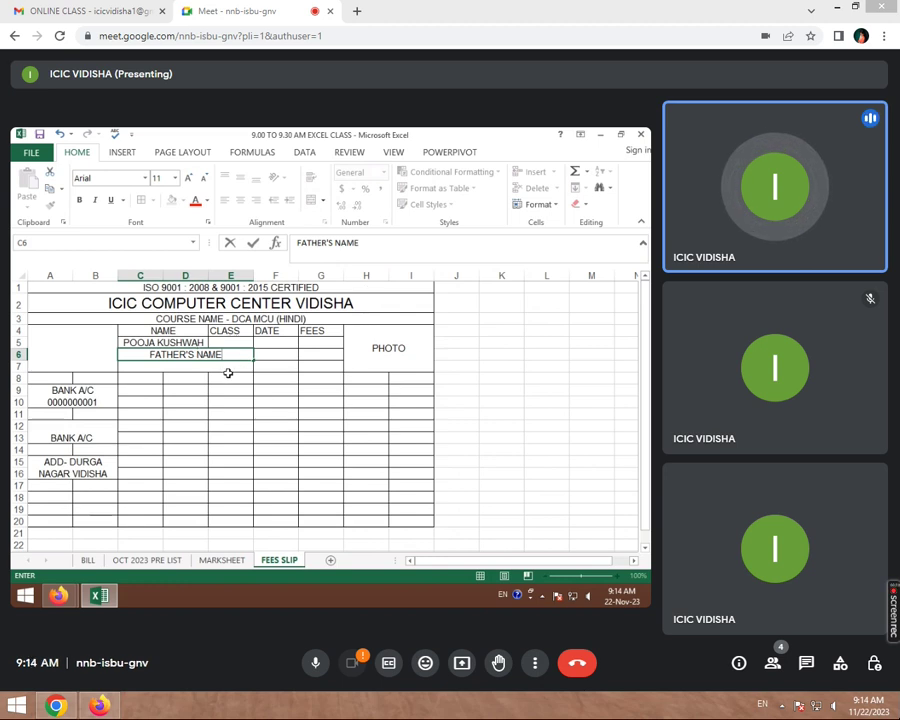
pyautogui.click(229, 369)
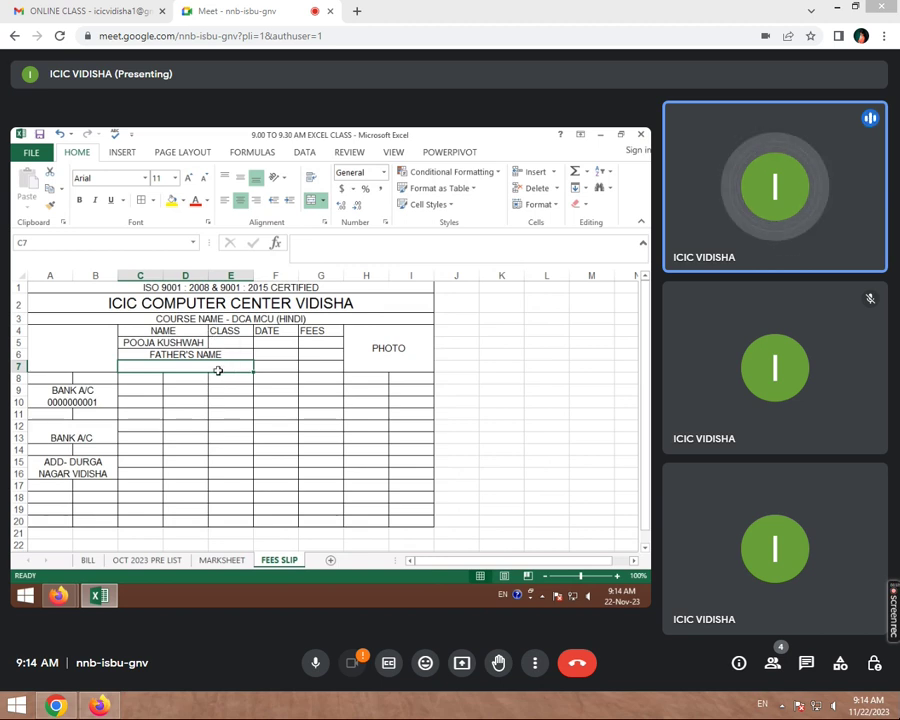
pyautogui.write('AMA')
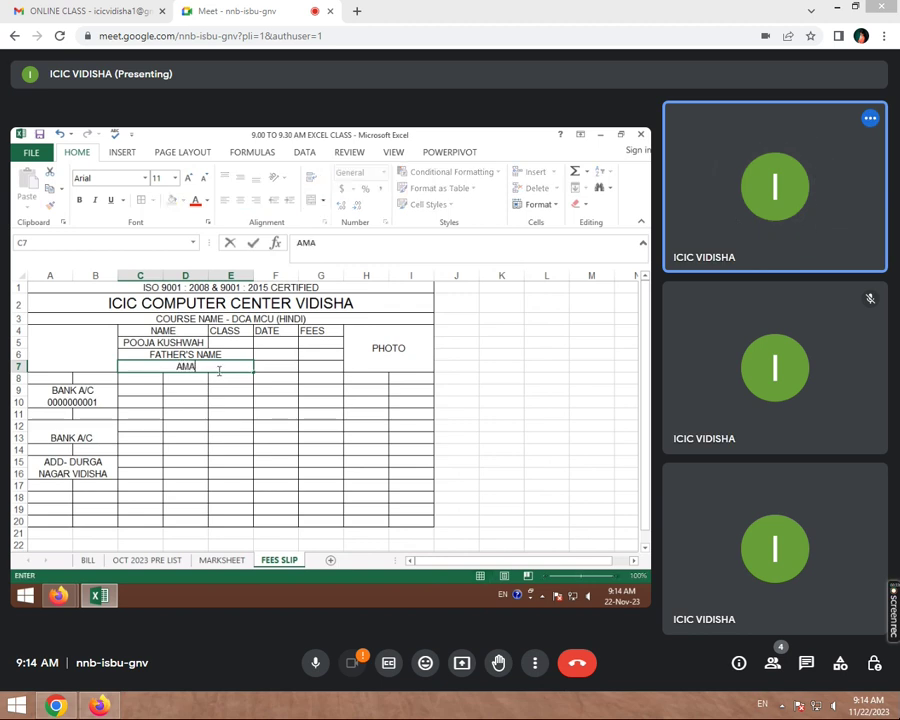
pyautogui.press('BackSpace')
pyautogui.press('BackSpace')
pyautogui.press('BackSpace')
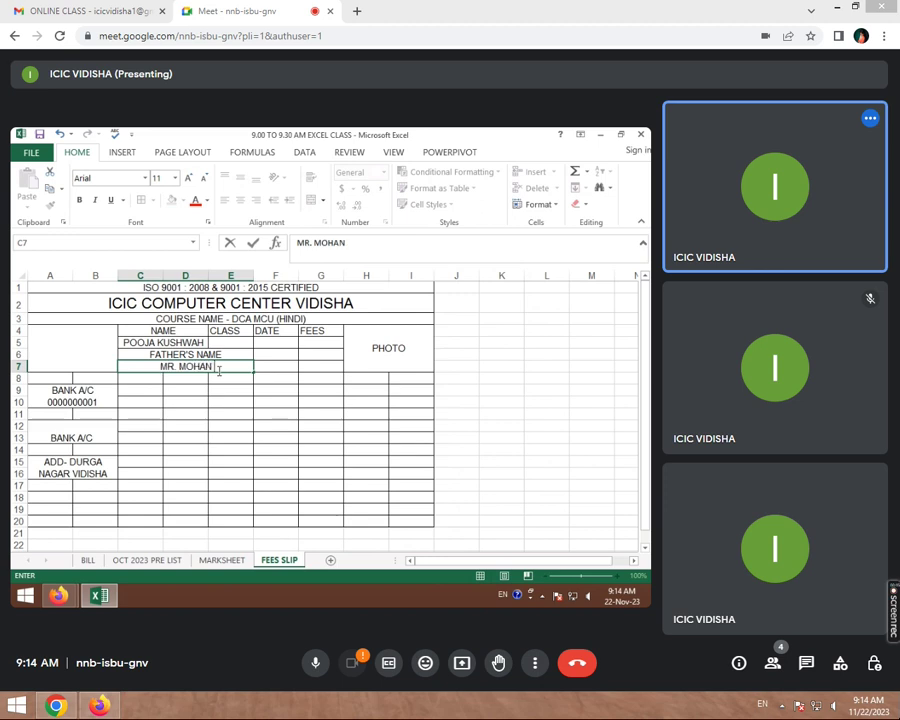
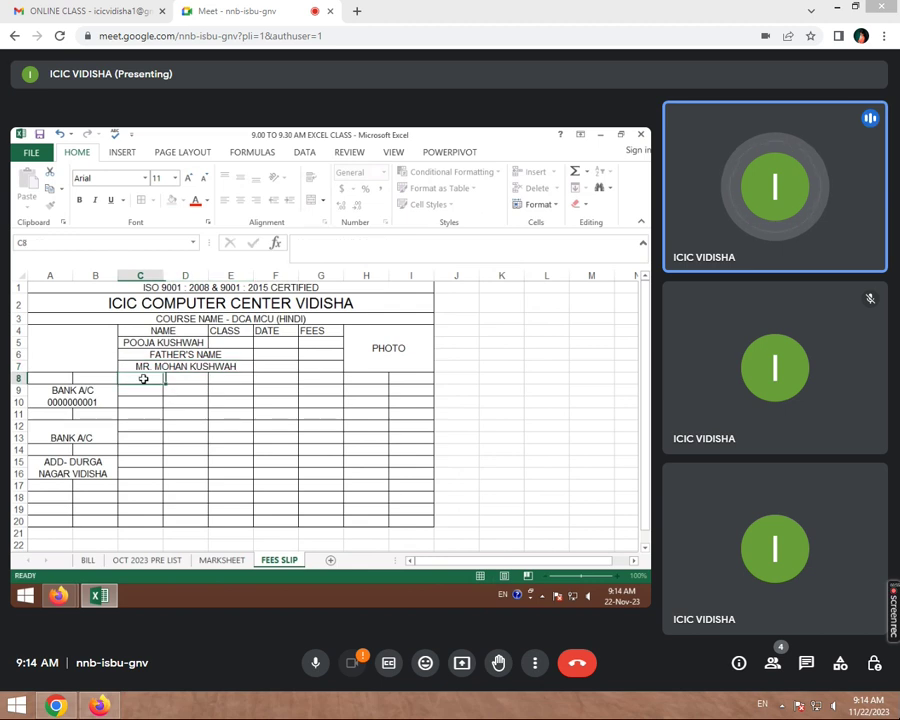
# - Merge C8:E8 and enter the student's mobile number with the MO NO prefix
pyautogui.moveTo(143, 378); pyautogui.dragTo(211, 378)
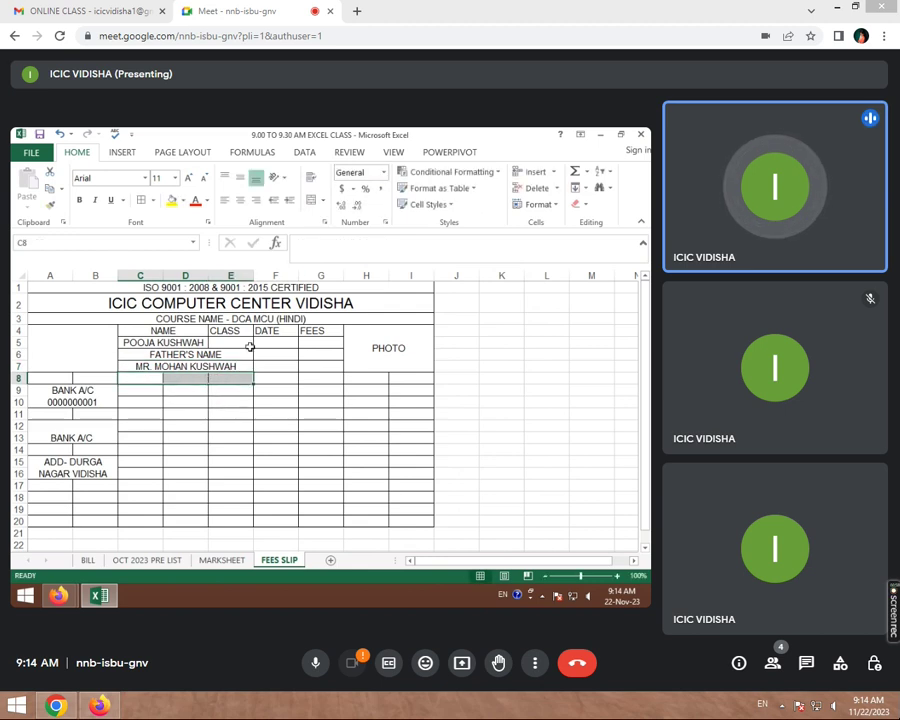
pyautogui.click(252, 378)
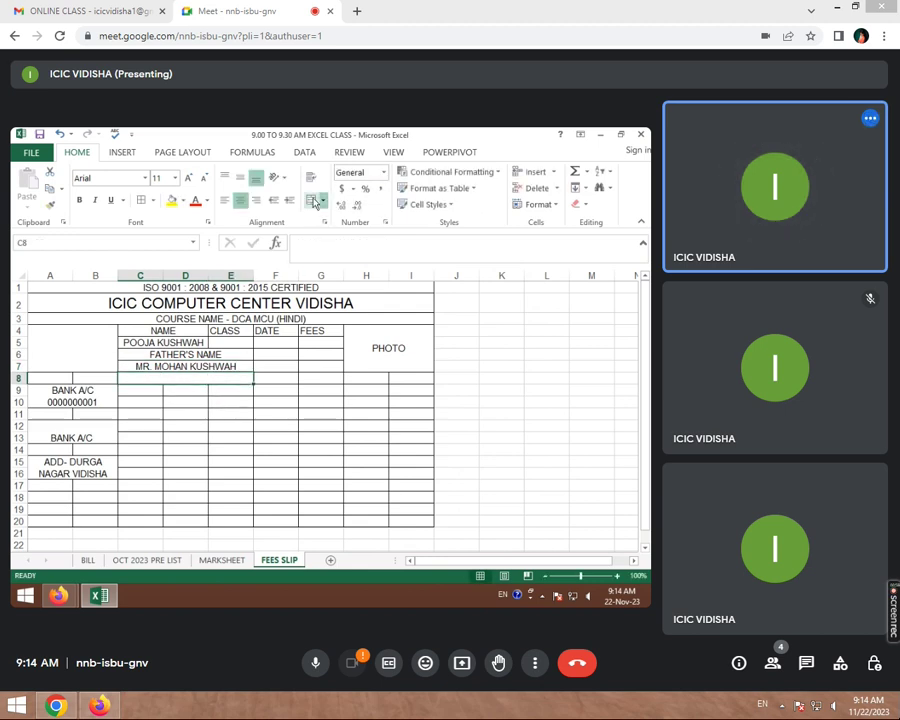
pyautogui.click(242, 377)
pyautogui.write('MO NO')
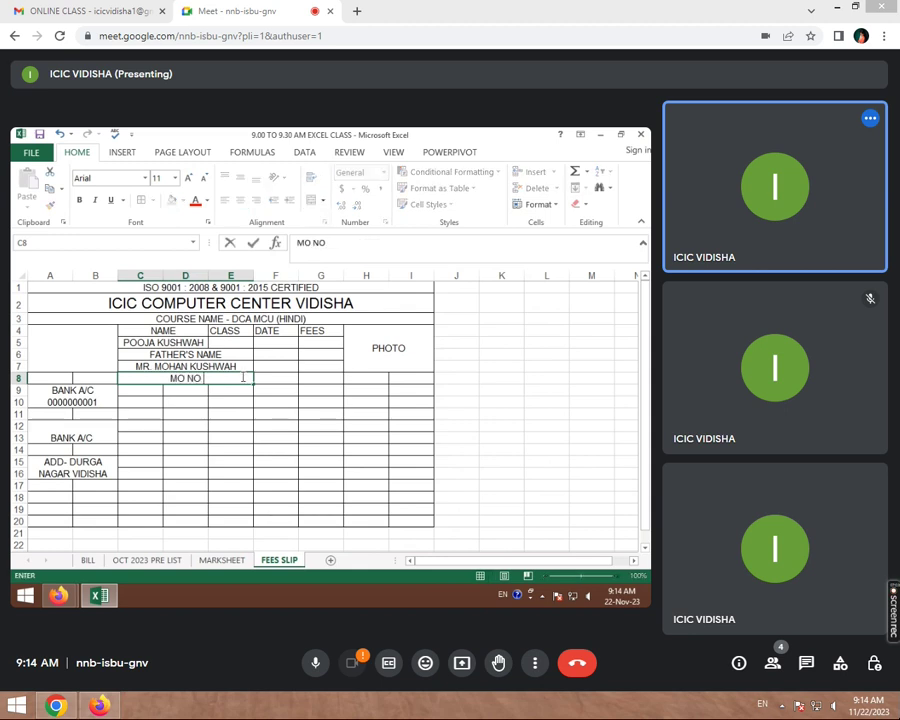
pyautogui.click(292, 413)
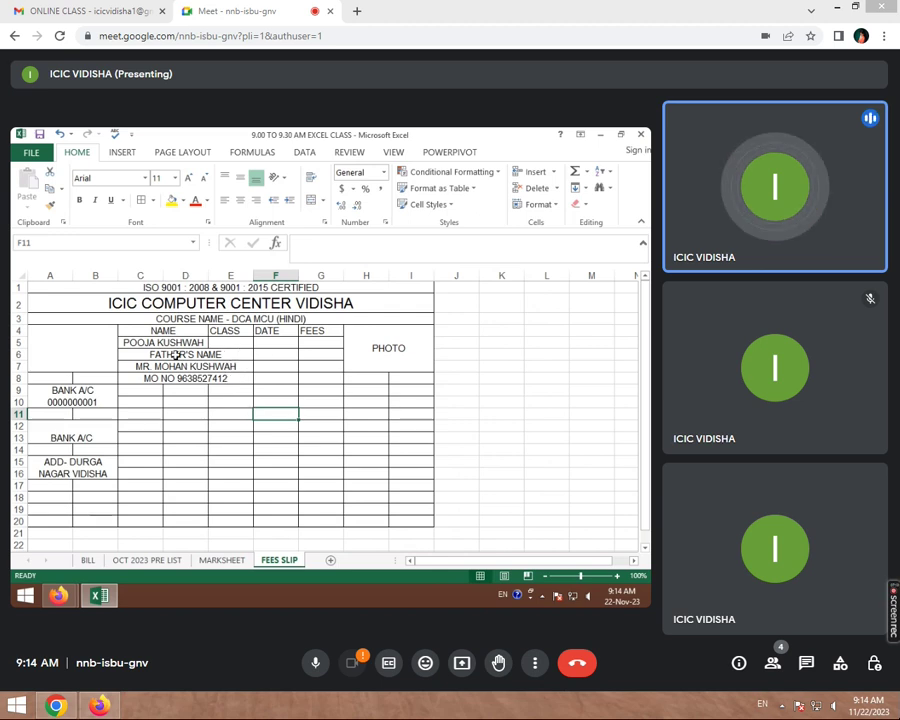
pyautogui.click(240, 341)
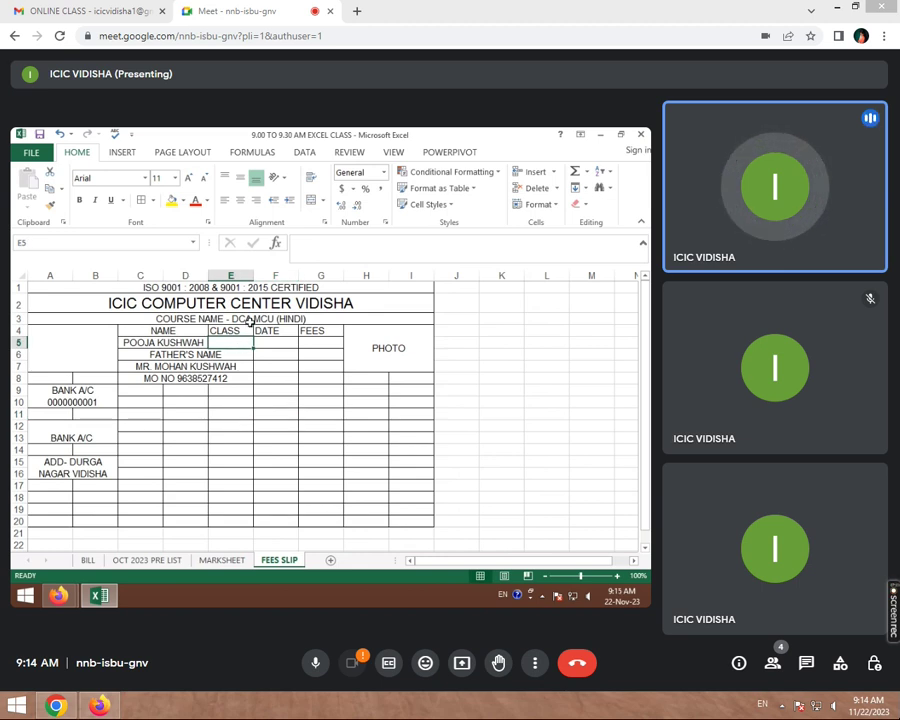
# - Enter 12TH COMM. as the class in E5
pyautogui.click(249, 318)
pyautogui.click(242, 341)
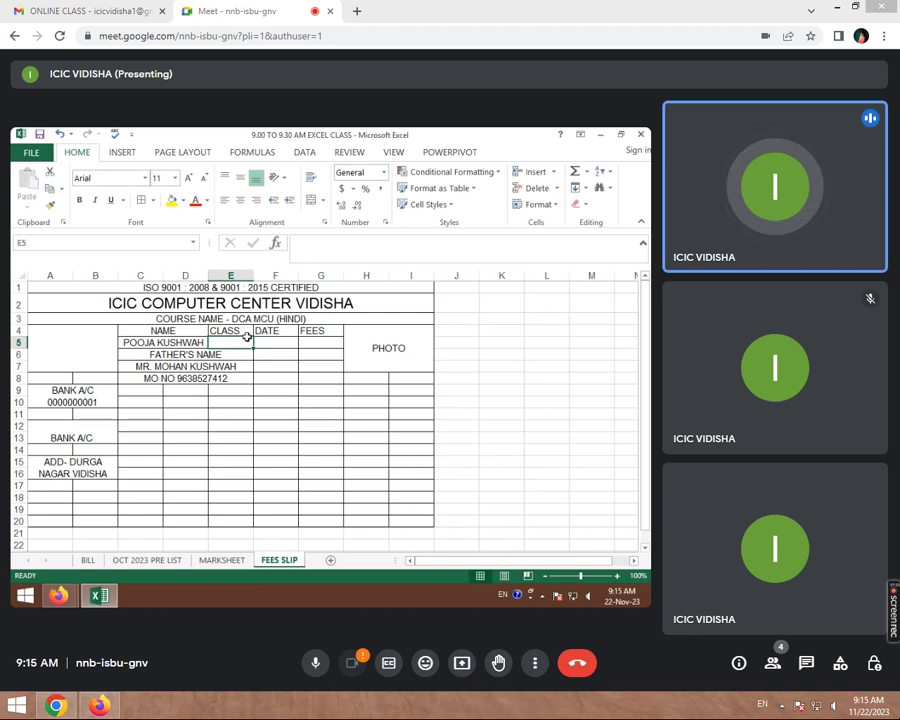
pyautogui.write('12TH')
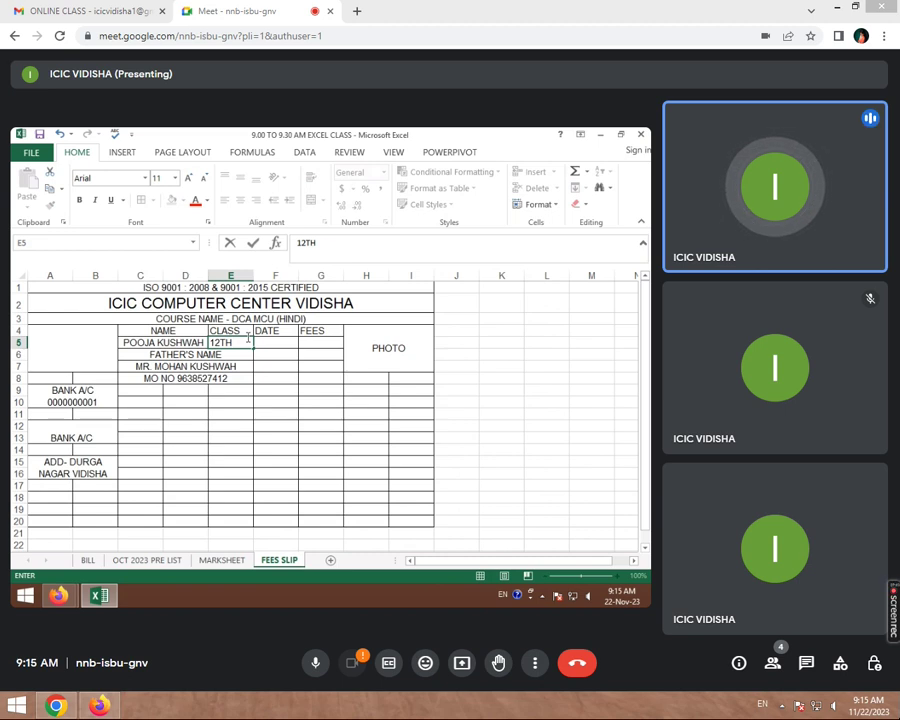
pyautogui.write(' M')
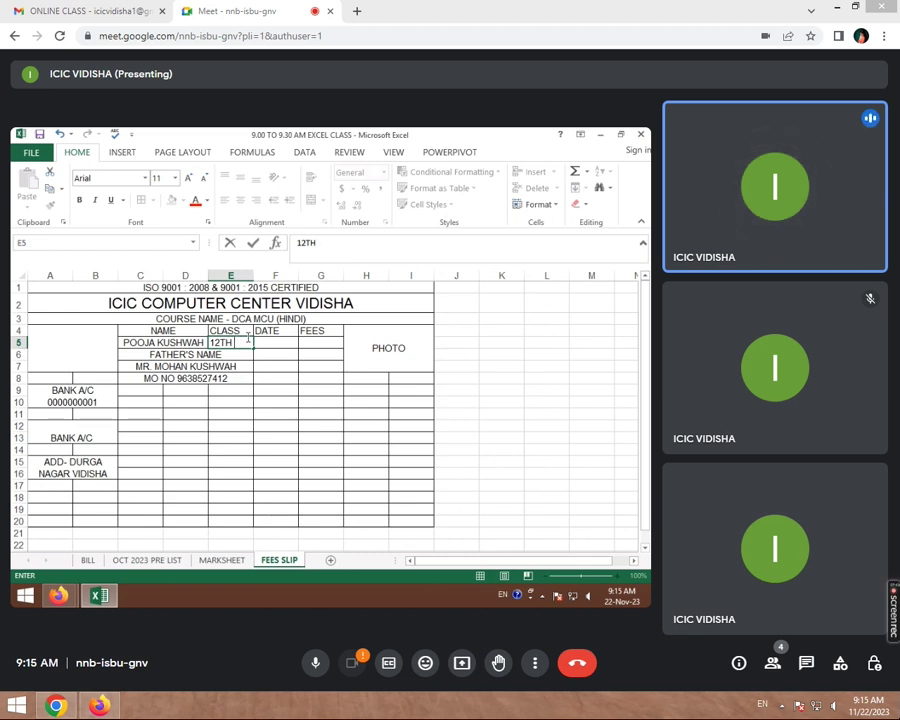
pyautogui.write(' COMM.')
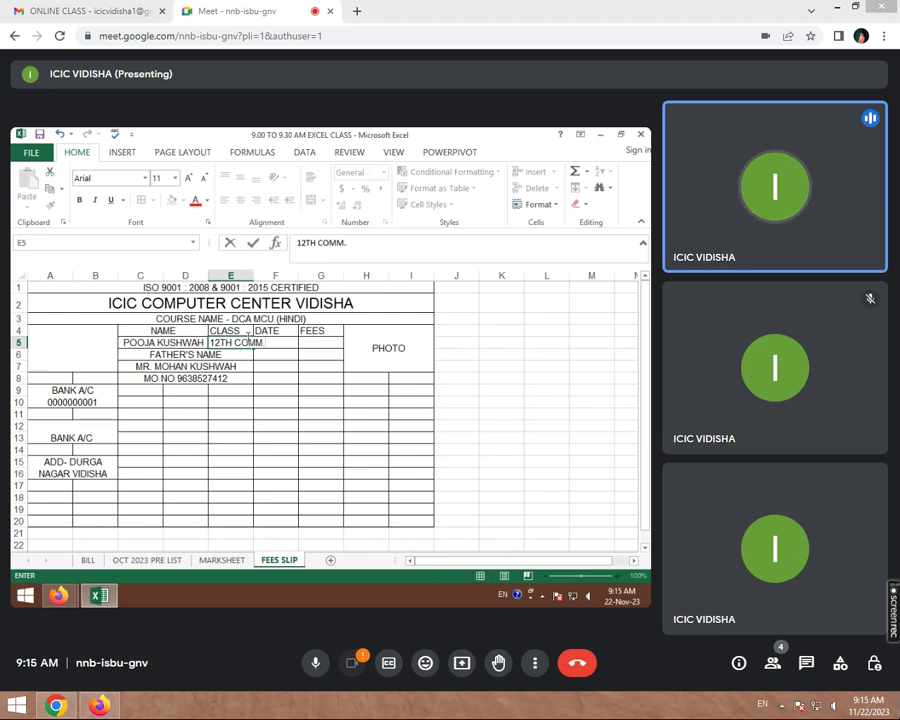
pyautogui.click(251, 367)
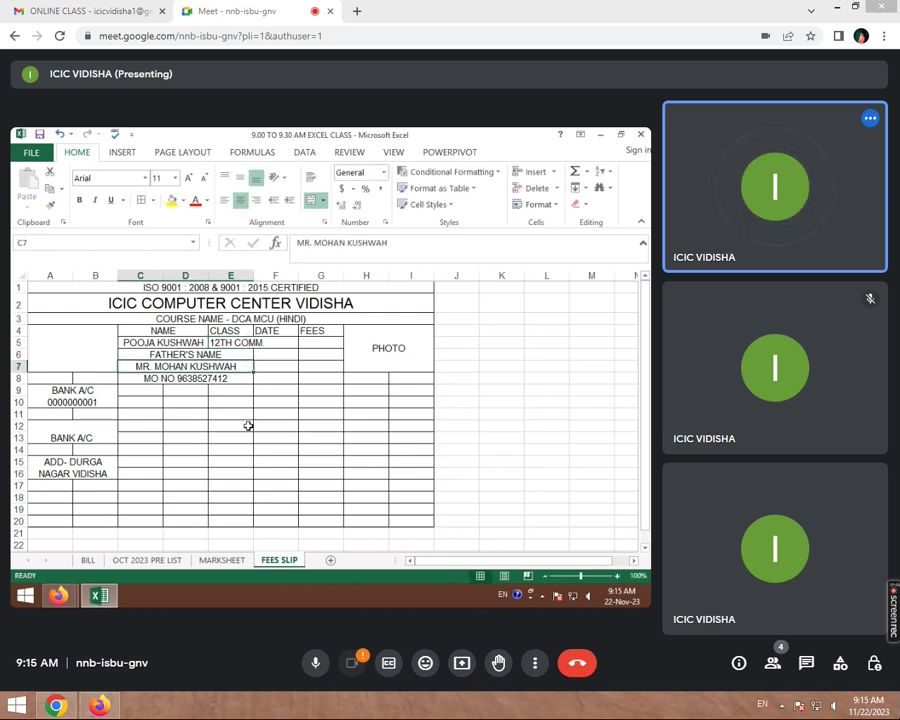
pyautogui.click(158, 392)
pyautogui.moveTo(158, 392)
pyautogui.mouseDown()
pyautogui.moveTo(222, 435)
pyautogui.moveTo(233, 475)
pyautogui.mouseUp()
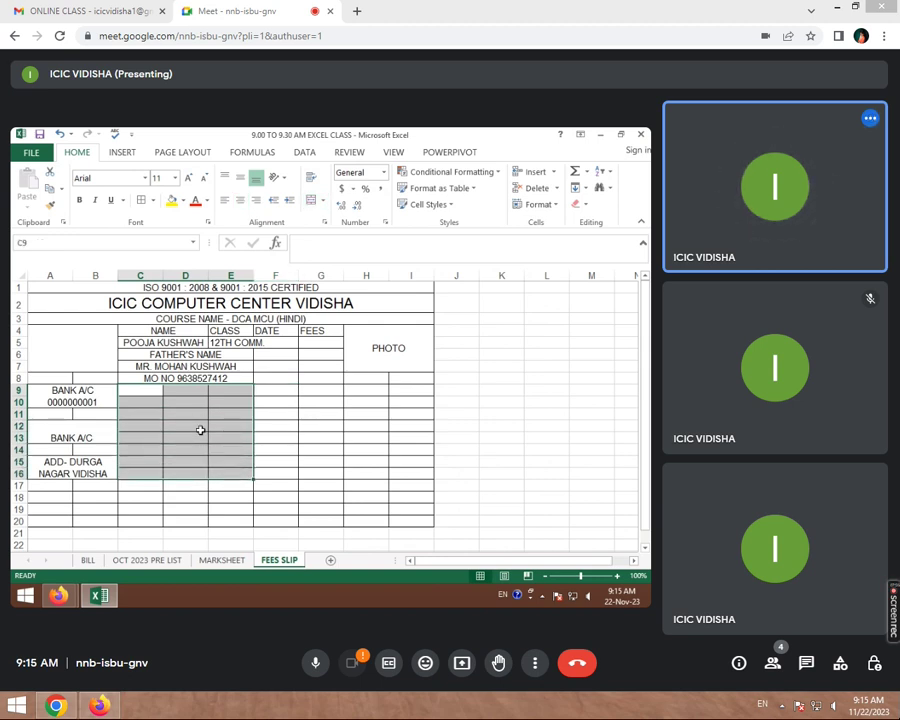
# - Merge C9:E16, widen column E, and label the block NOTE - with middle alignment
pyautogui.click(310, 200)
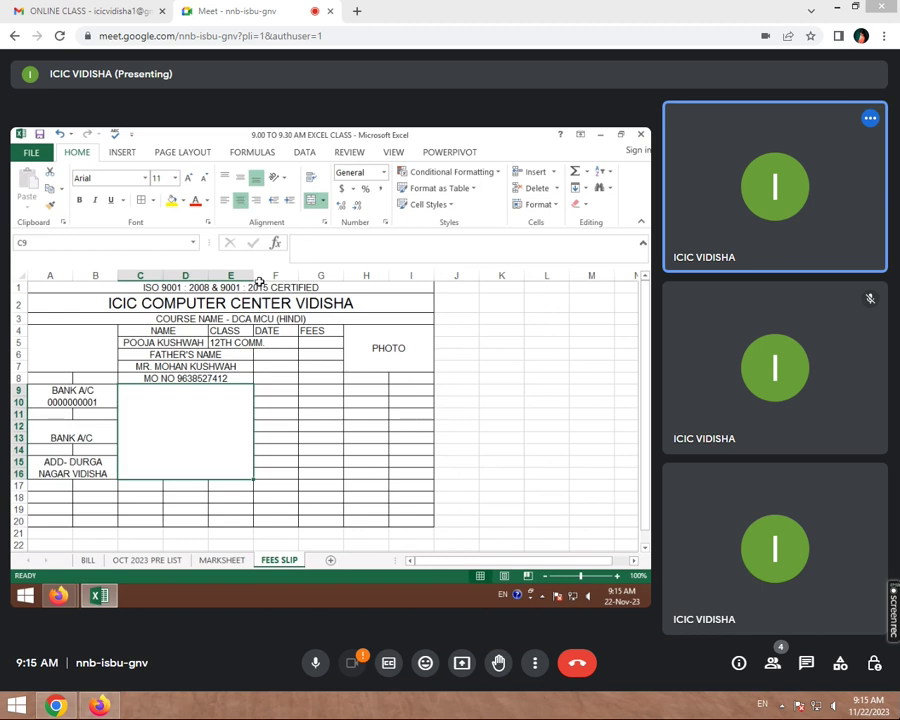
pyautogui.moveTo(258, 283); pyautogui.dragTo(267, 283)
pyautogui.click(285, 390)
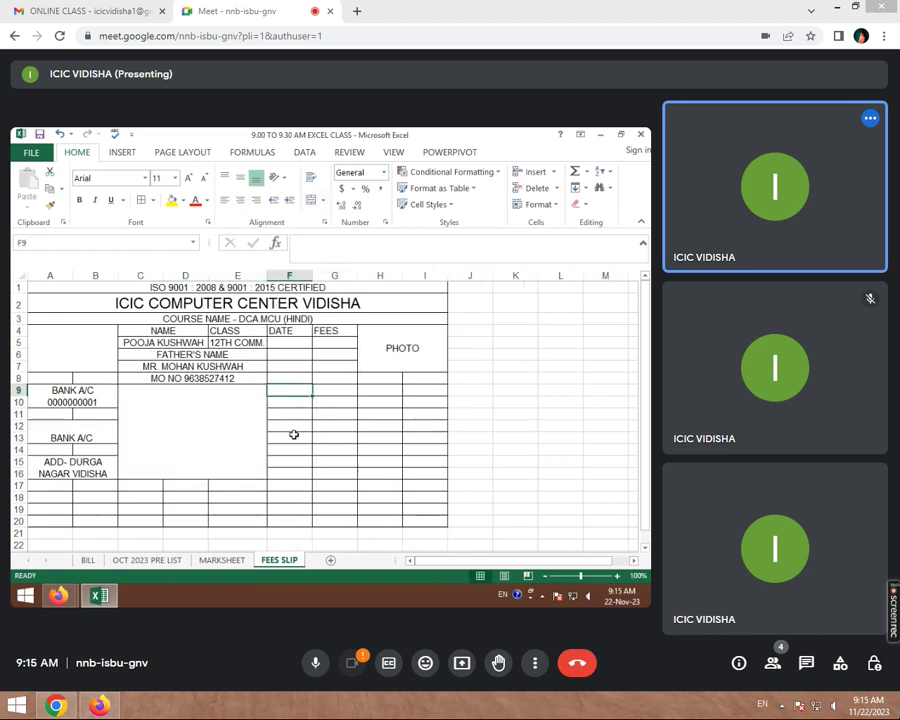
pyautogui.click(197, 440)
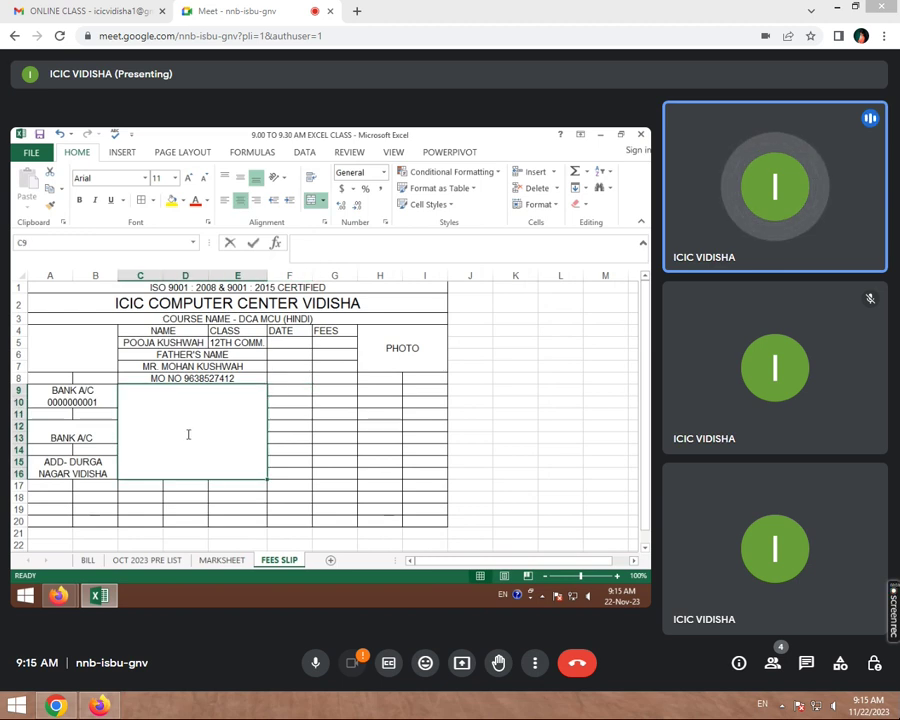
pyautogui.write('NOTE')
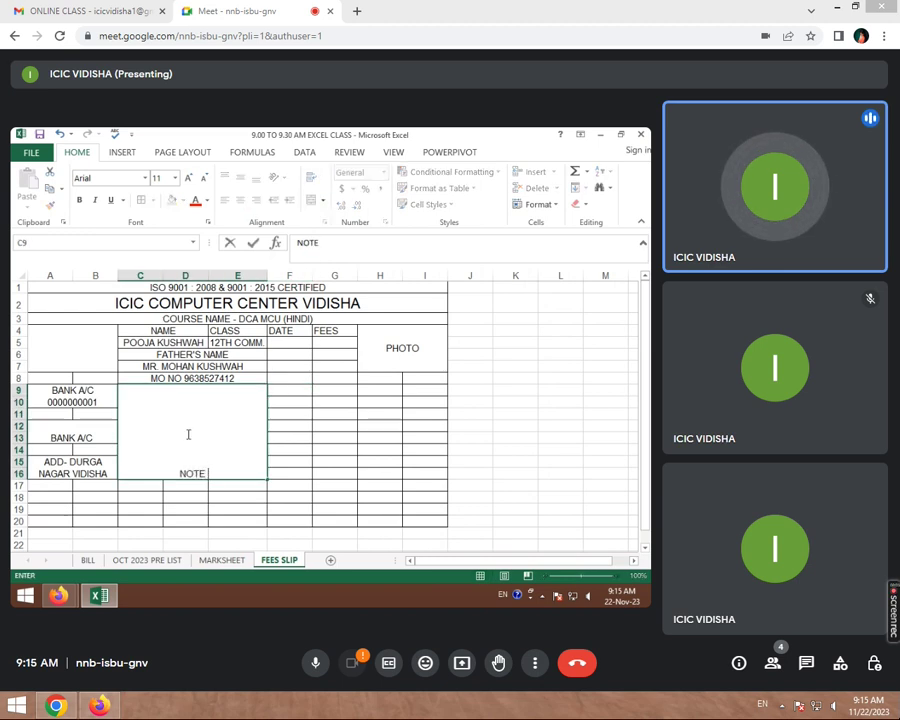
pyautogui.write(' -')
pyautogui.click(217, 444)
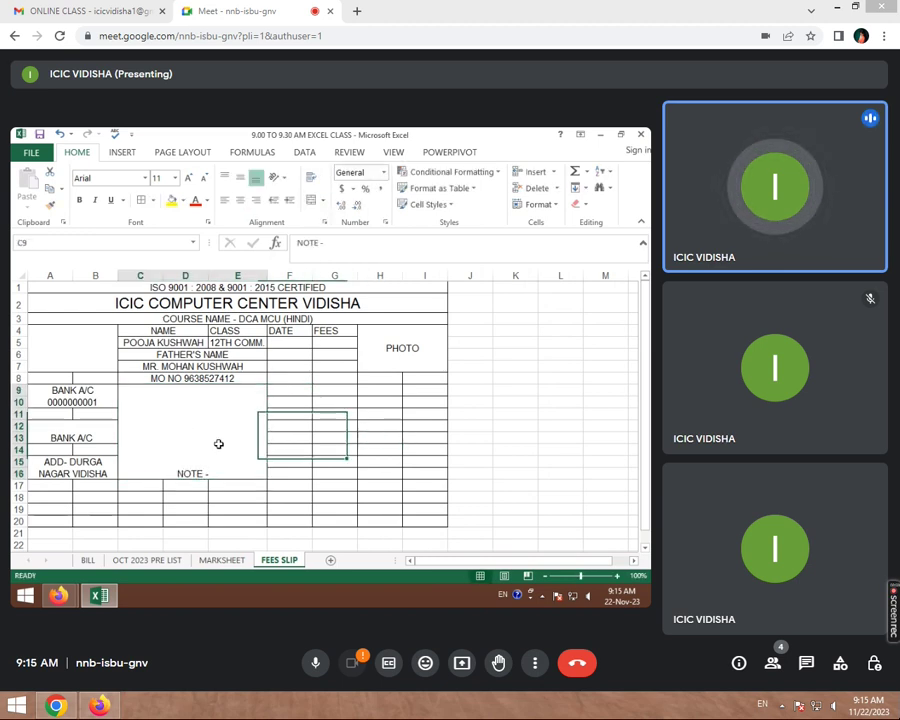
pyautogui.click(242, 180)
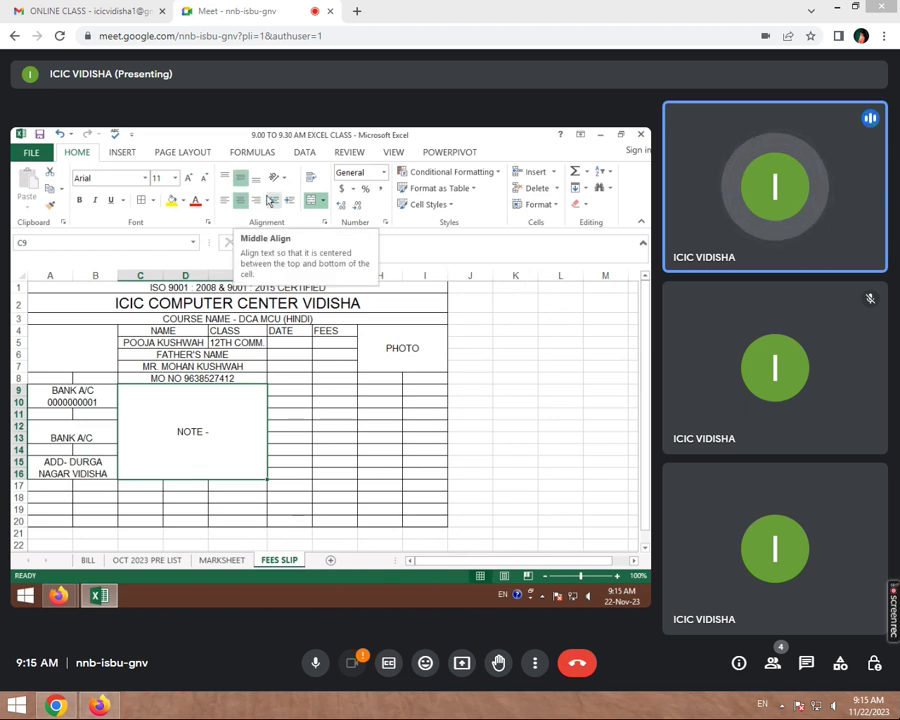
pyautogui.click(314, 432)
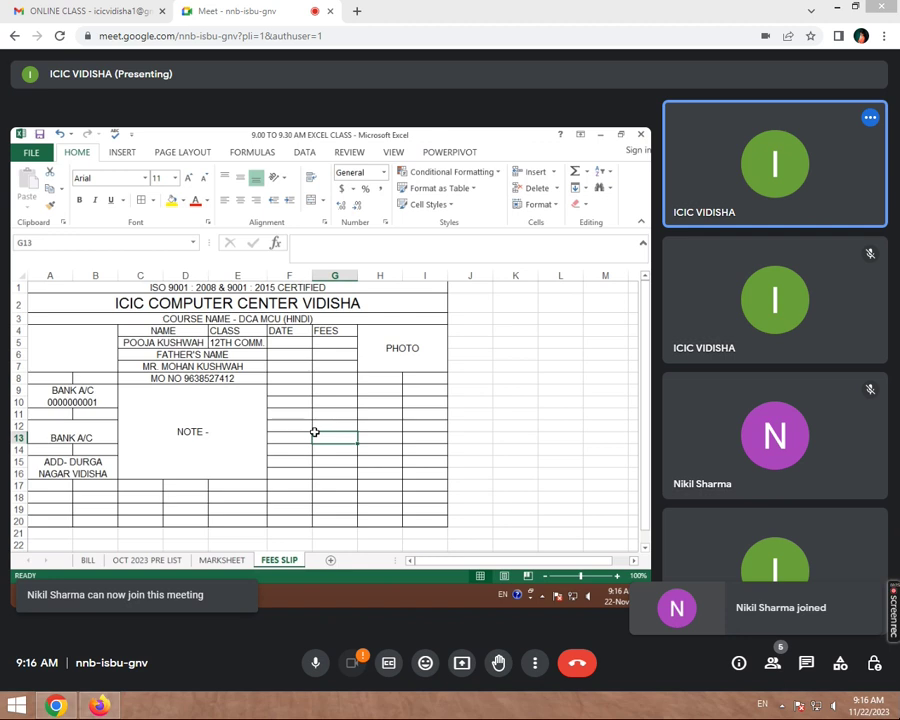
# - Merge C17:F17, C18:F18 and C19:F19, and label row 18 TOTAL FEES
pyautogui.click(298, 412)
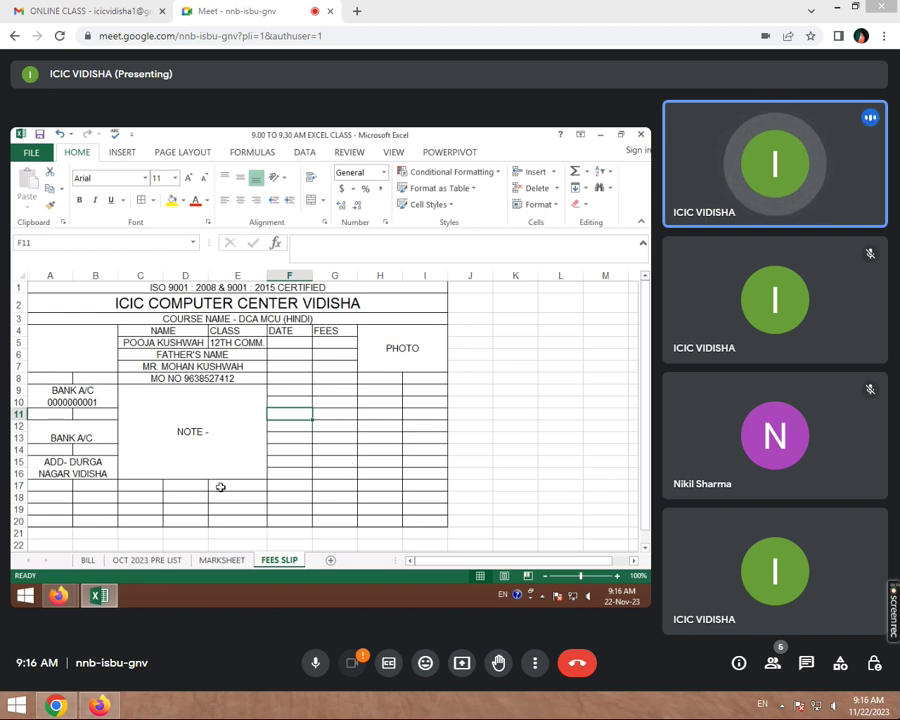
pyautogui.moveTo(157, 483); pyautogui.dragTo(290, 486)
pyautogui.click(312, 203)
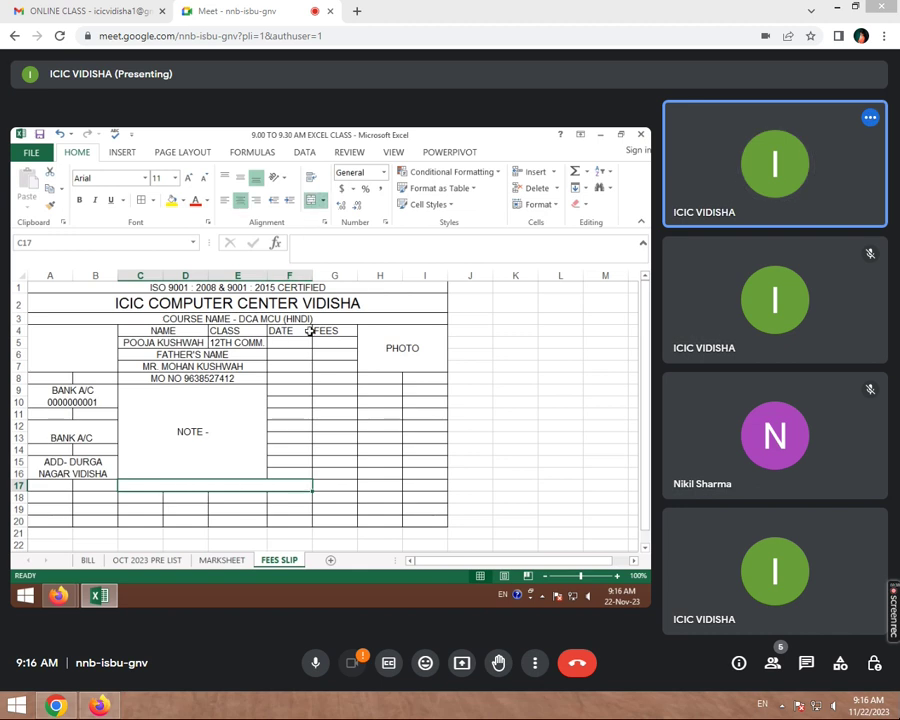
pyautogui.moveTo(140, 497); pyautogui.dragTo(295, 497)
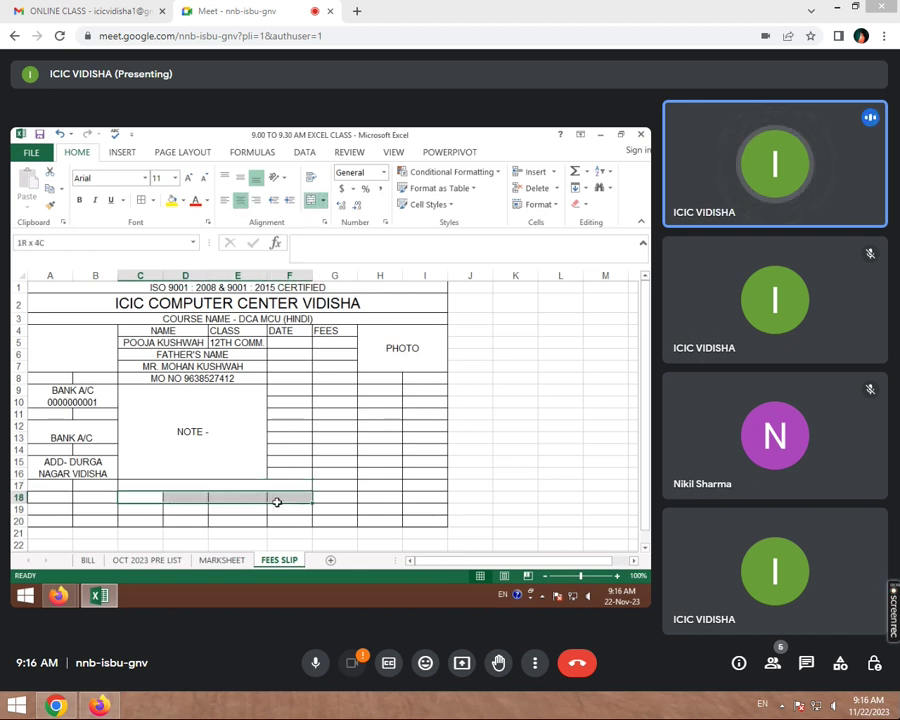
pyautogui.click(312, 200)
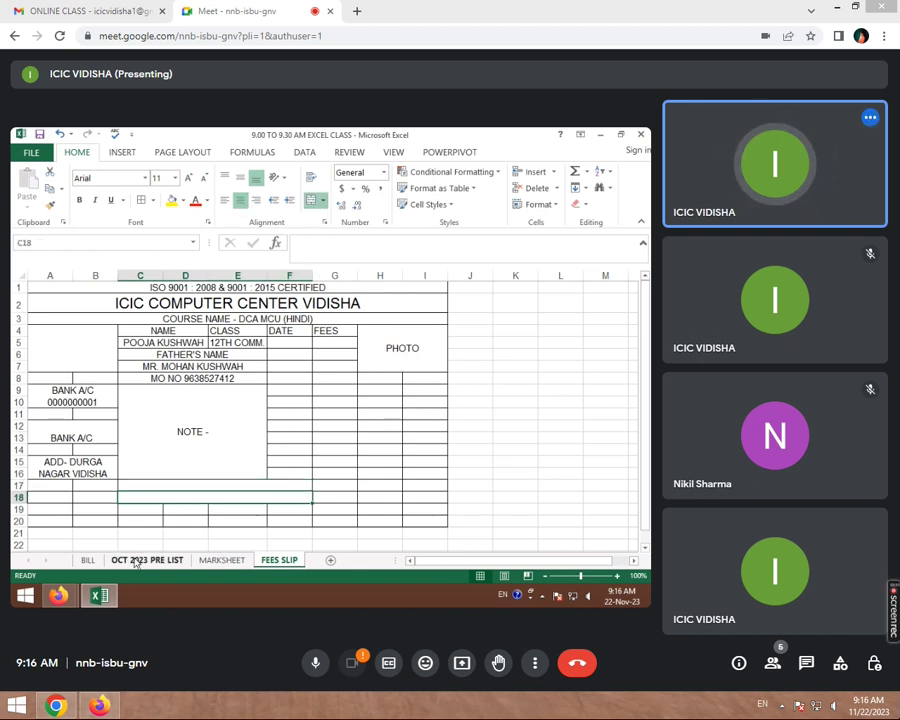
pyautogui.moveTo(137, 512); pyautogui.dragTo(300, 510)
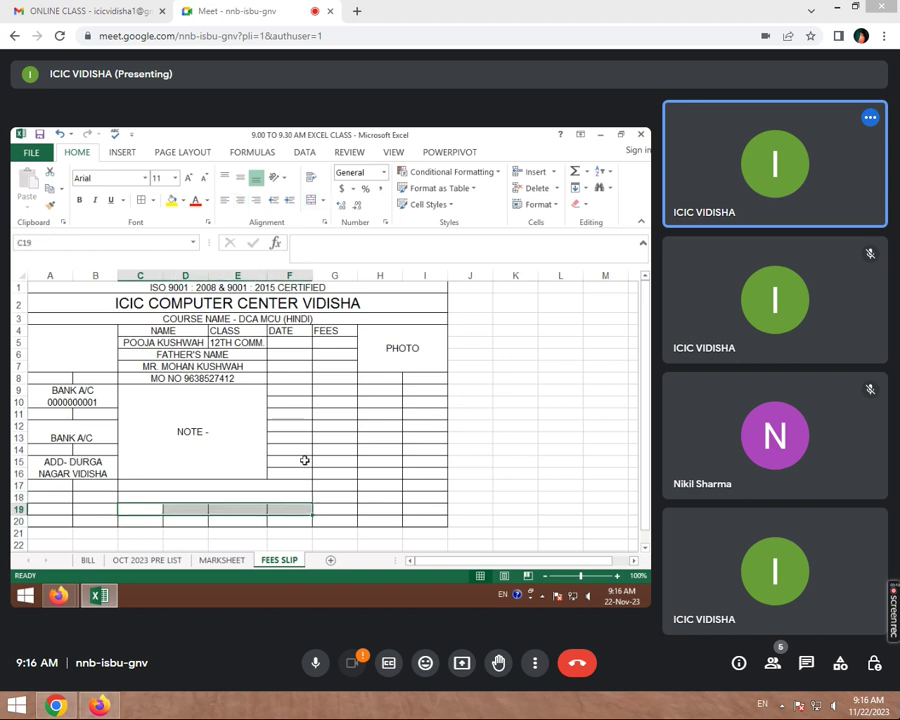
pyautogui.click(311, 200)
pyautogui.click(398, 487)
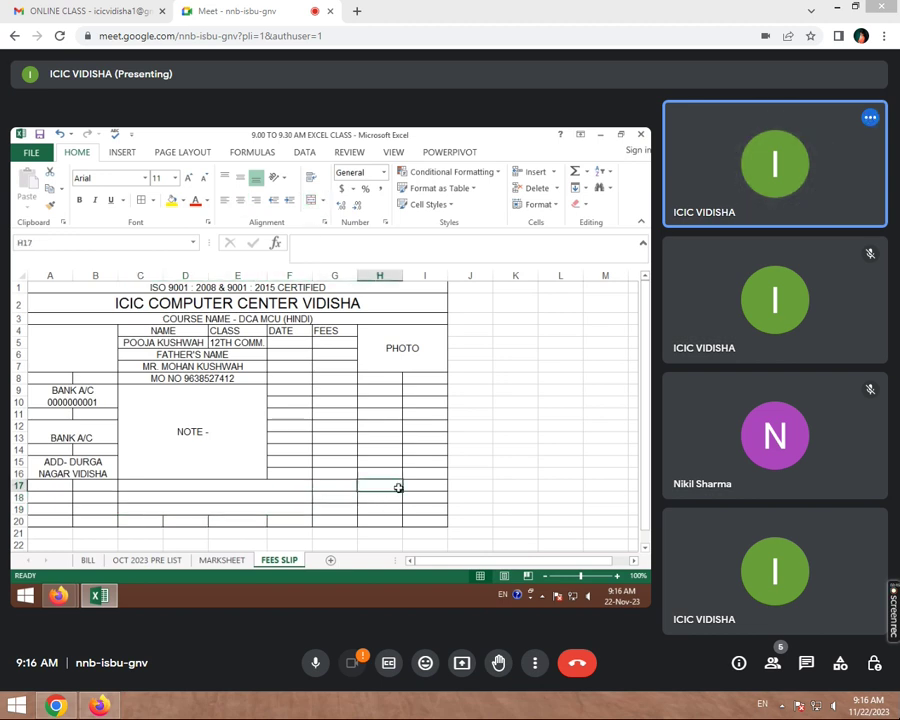
pyautogui.click(276, 500)
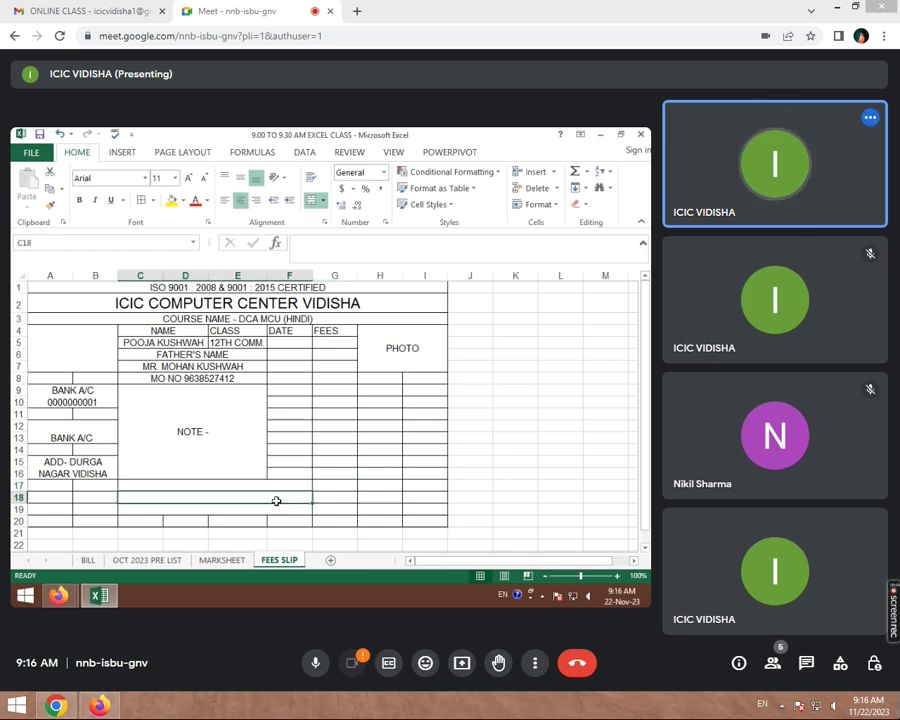
pyautogui.write('TOTAL FEES')
# - Enter 12000 as the TOTAL FEES amount in G18
pyautogui.press('Tab')
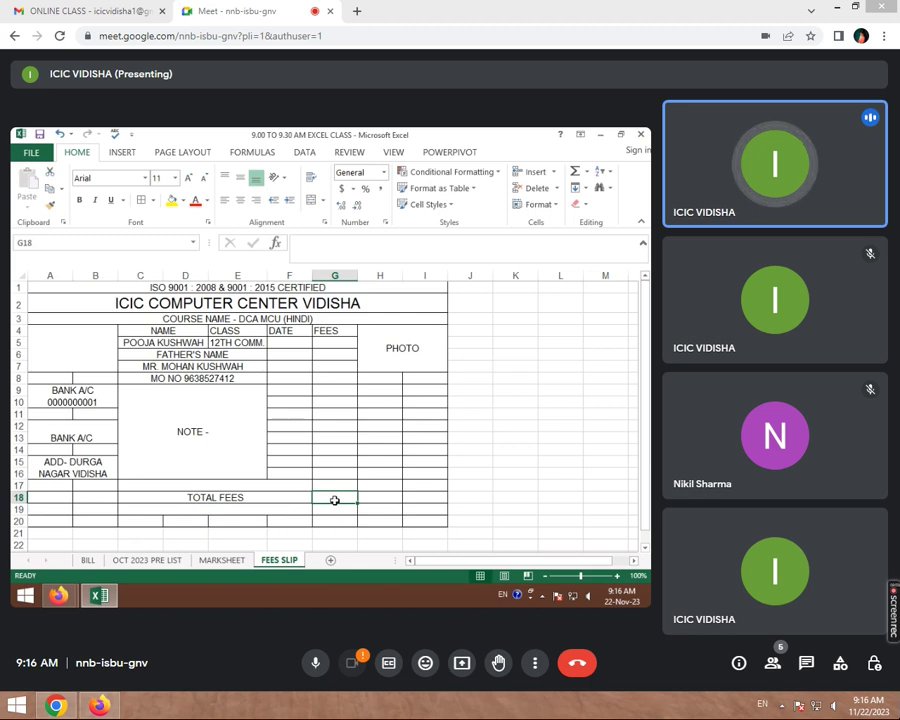
pyautogui.write('12000')
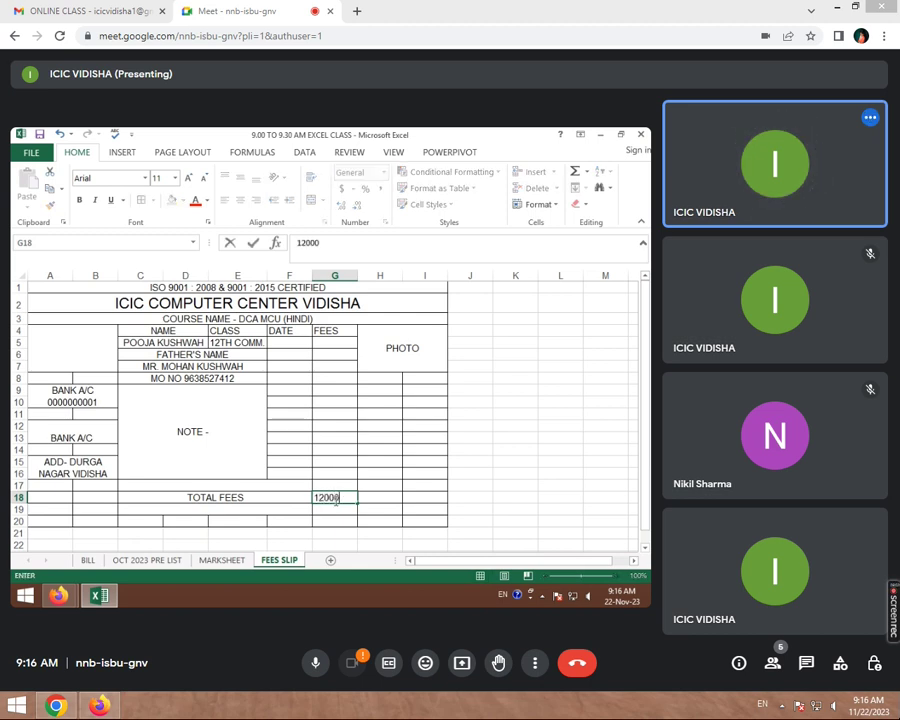
pyautogui.click(412, 484)
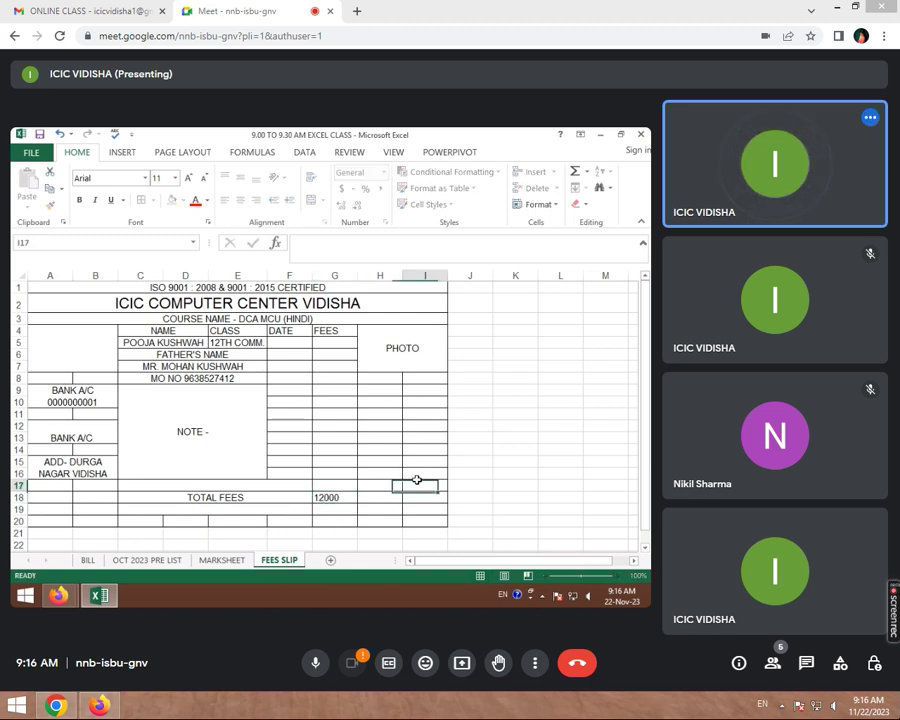
# - Label row 17 DIPO AMT and row 19 REM . AMT
pyautogui.click(240, 490)
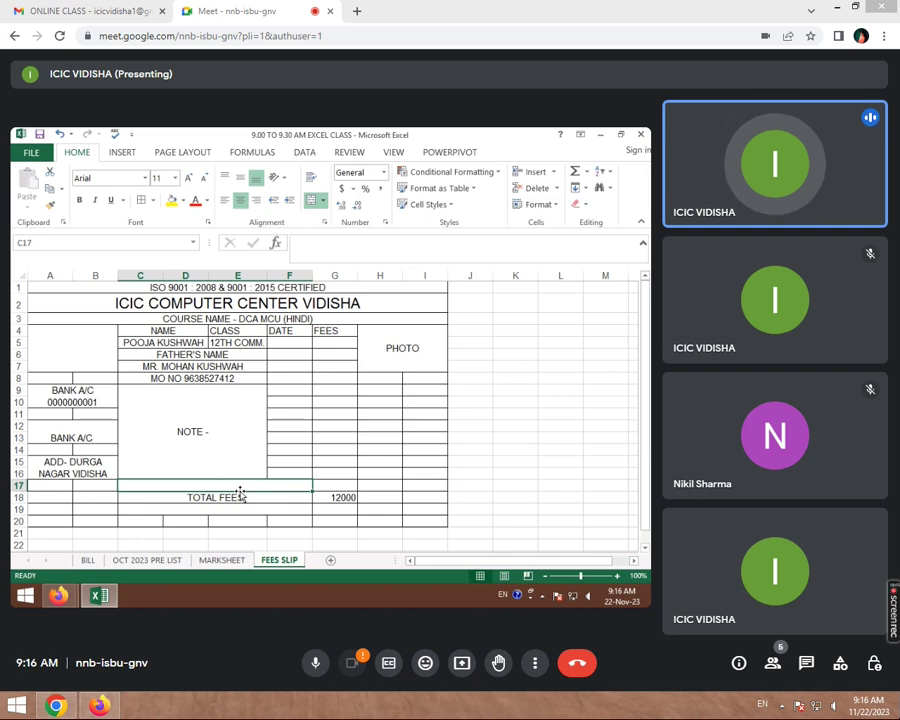
pyautogui.write('DIPO AMT')
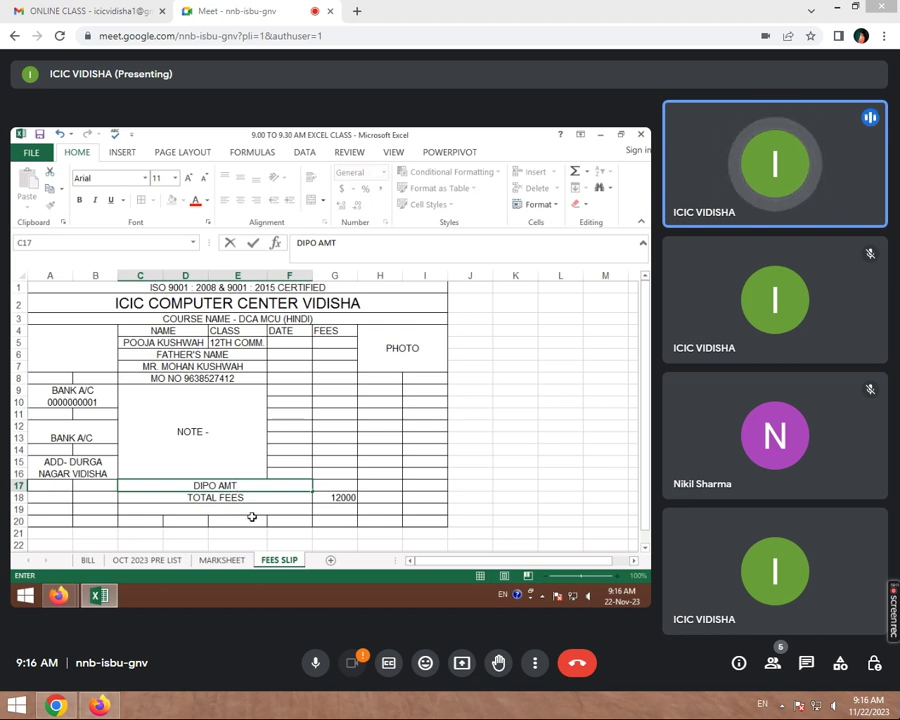
pyautogui.click(250, 508)
pyautogui.write('REM')
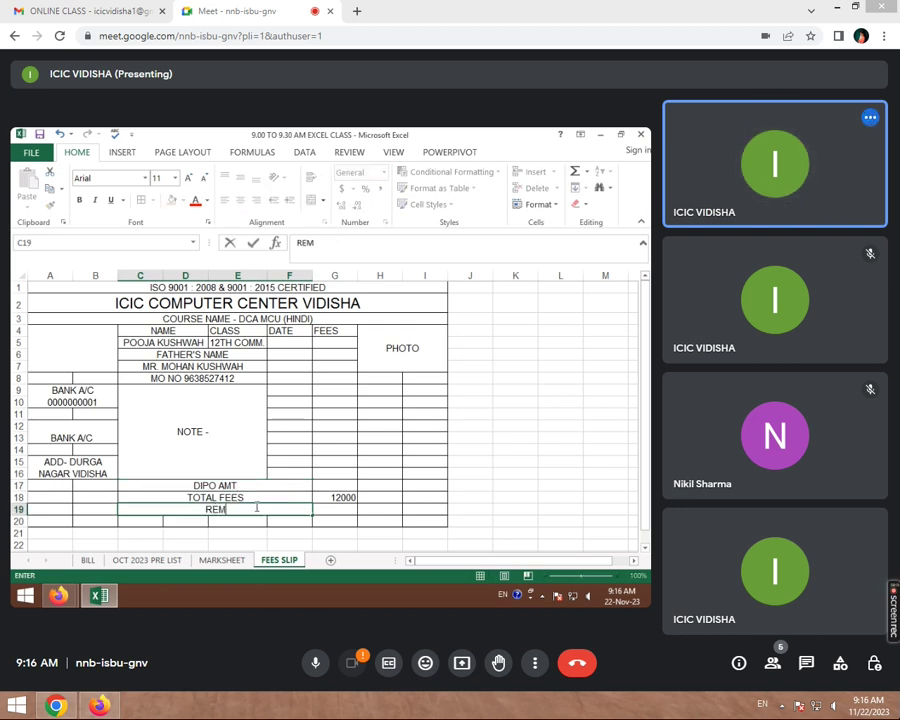
pyautogui.write('M')
pyautogui.press('BackSpace')
pyautogui.press('BackSpace')
pyautogui.write('AMT')
pyautogui.click(386, 494)
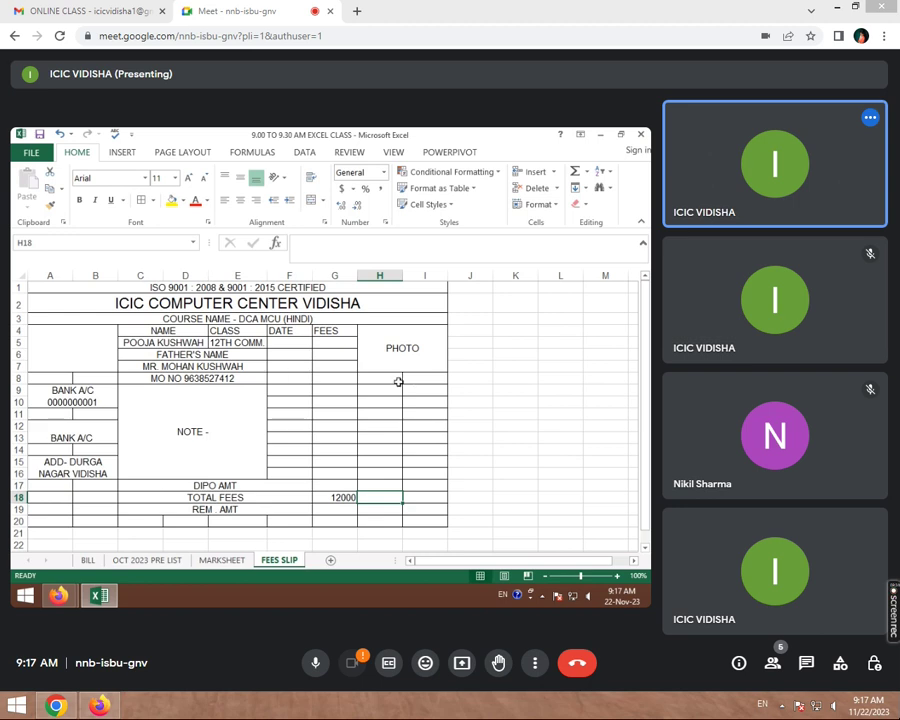
# - Merge H9:I10, H12:I13 and H15:I16 into three note blocks
pyautogui.moveTo(380, 391); pyautogui.dragTo(425, 402)
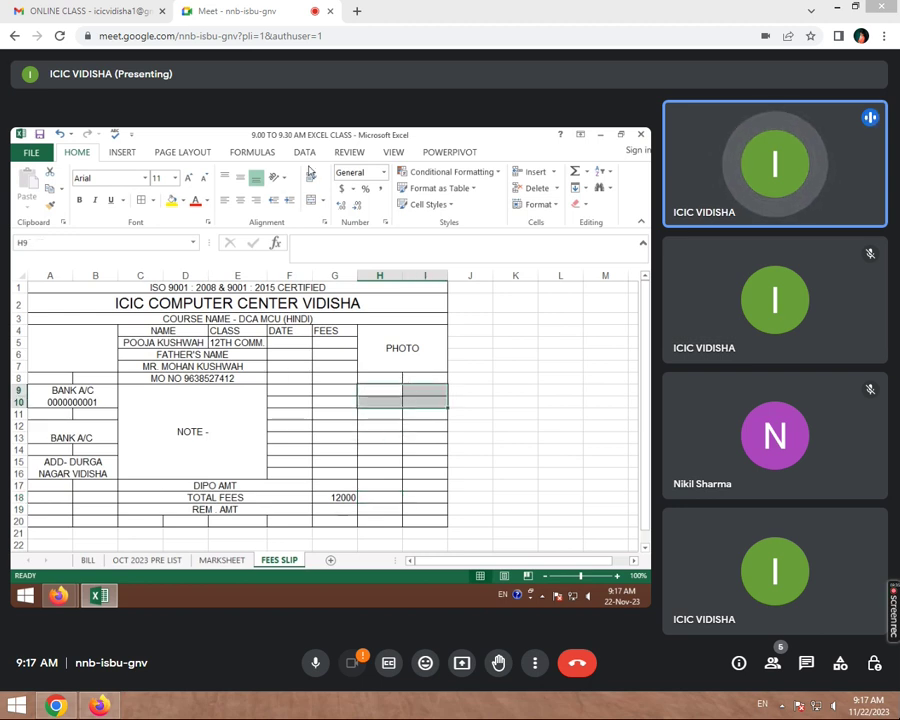
pyautogui.click(312, 199)
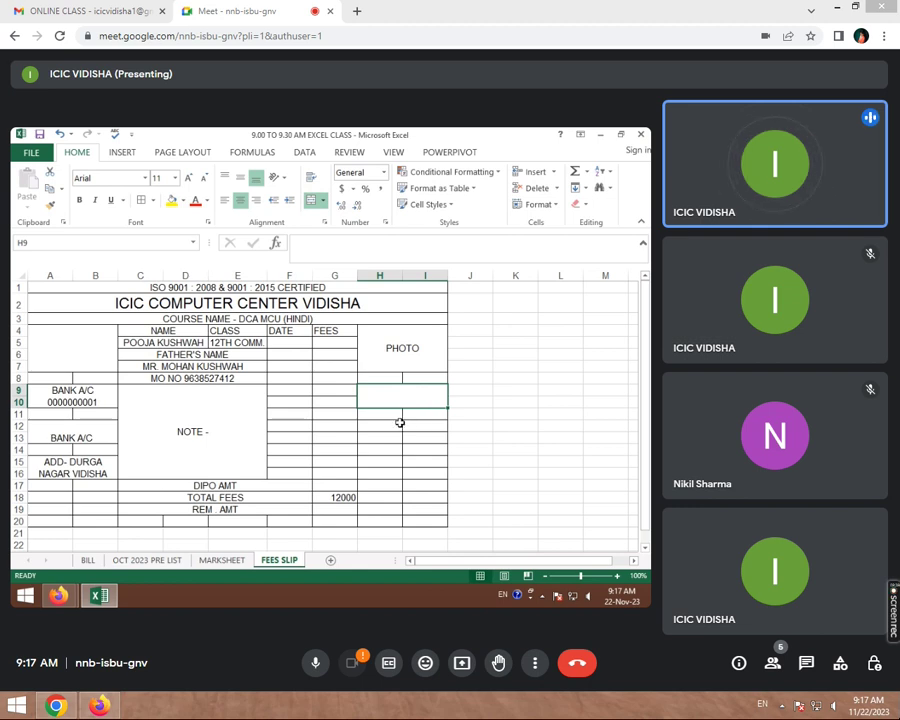
pyautogui.moveTo(394, 424)
pyautogui.mouseDown()
pyautogui.moveTo(425, 448)
pyautogui.moveTo(408, 425)
pyautogui.mouseUp()
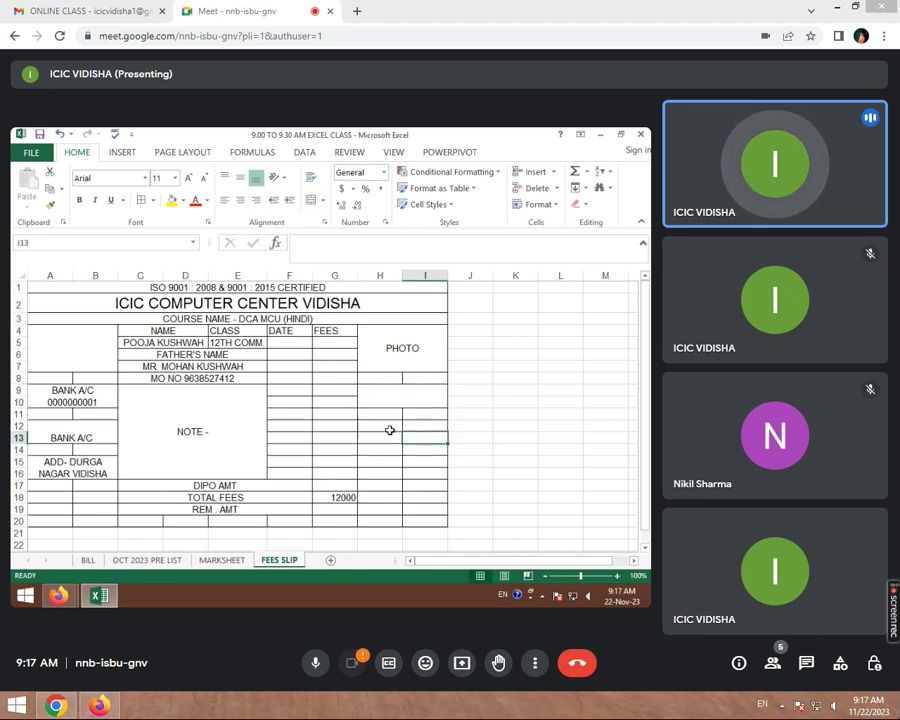
pyautogui.click(312, 199)
pyautogui.moveTo(376, 460); pyautogui.dragTo(408, 472)
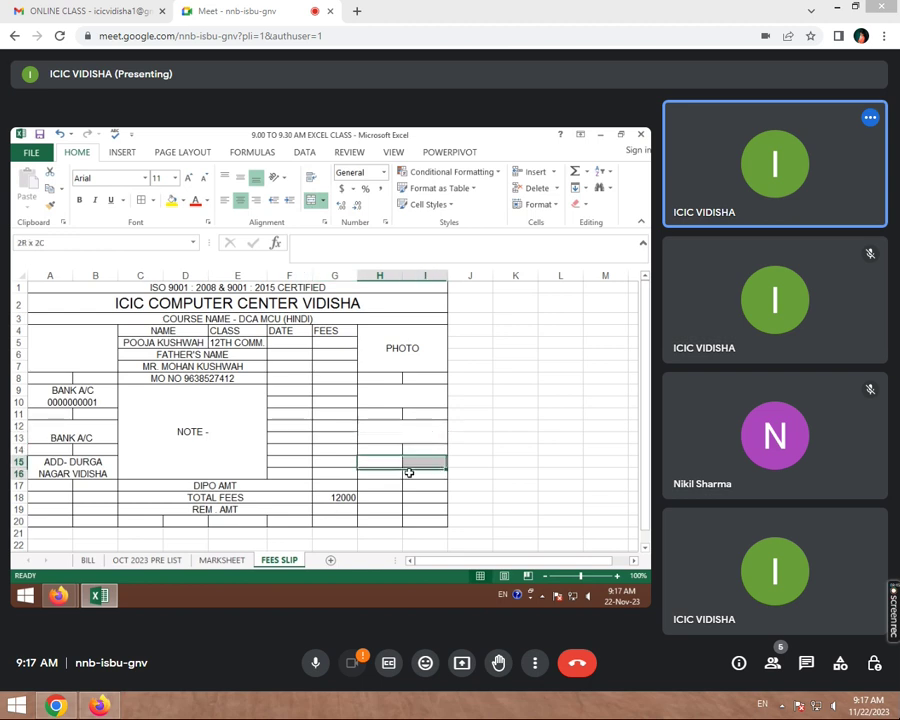
pyautogui.click(312, 199)
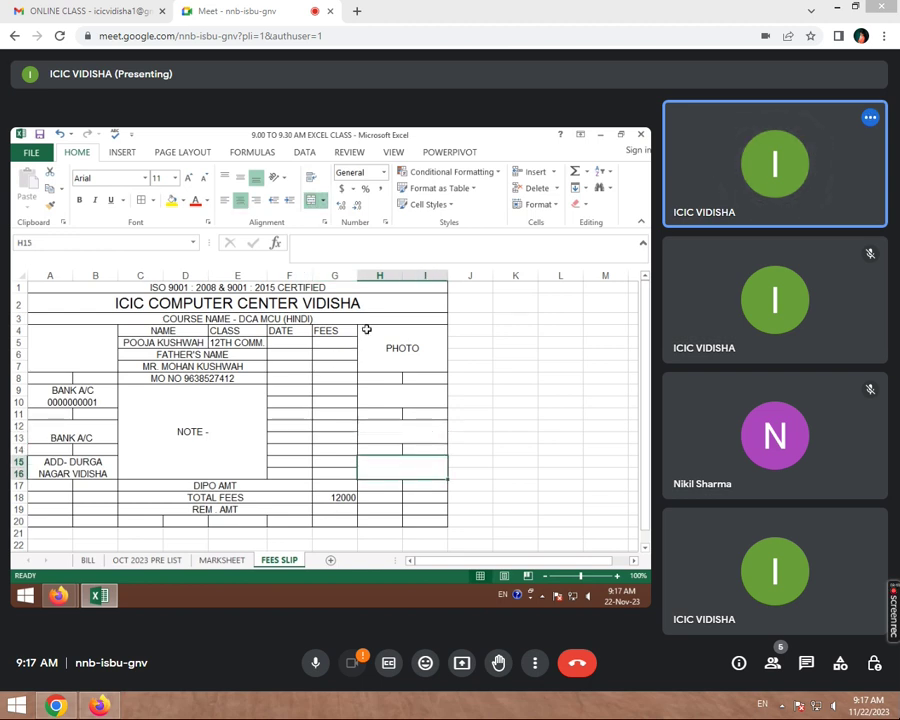
# - Type NOTE - in the merged H9 block
pyautogui.click(408, 396)
pyautogui.write('NOTE -')
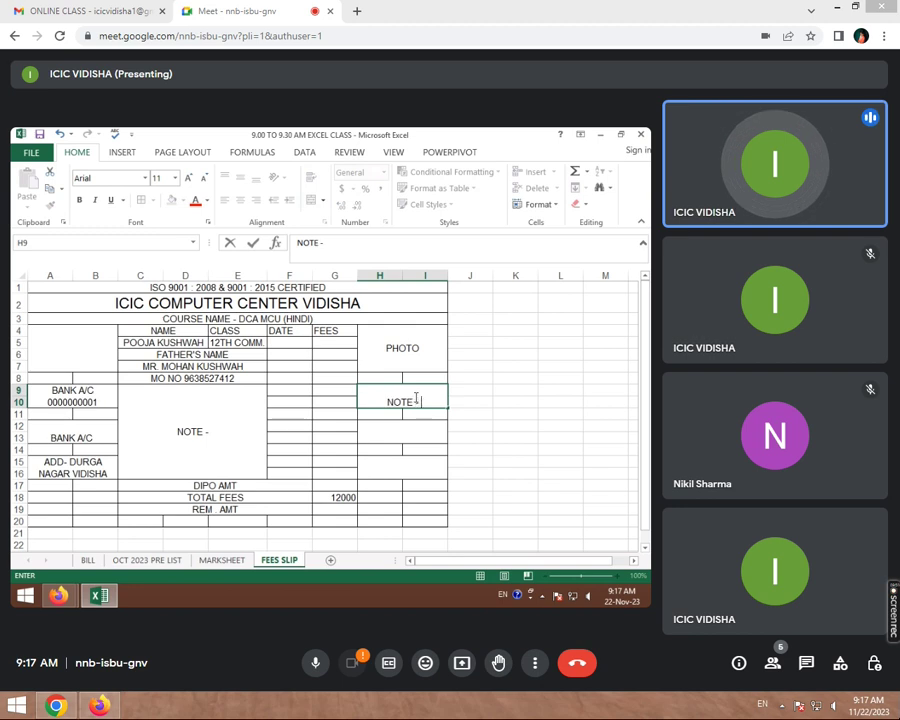
pyautogui.click(426, 430)
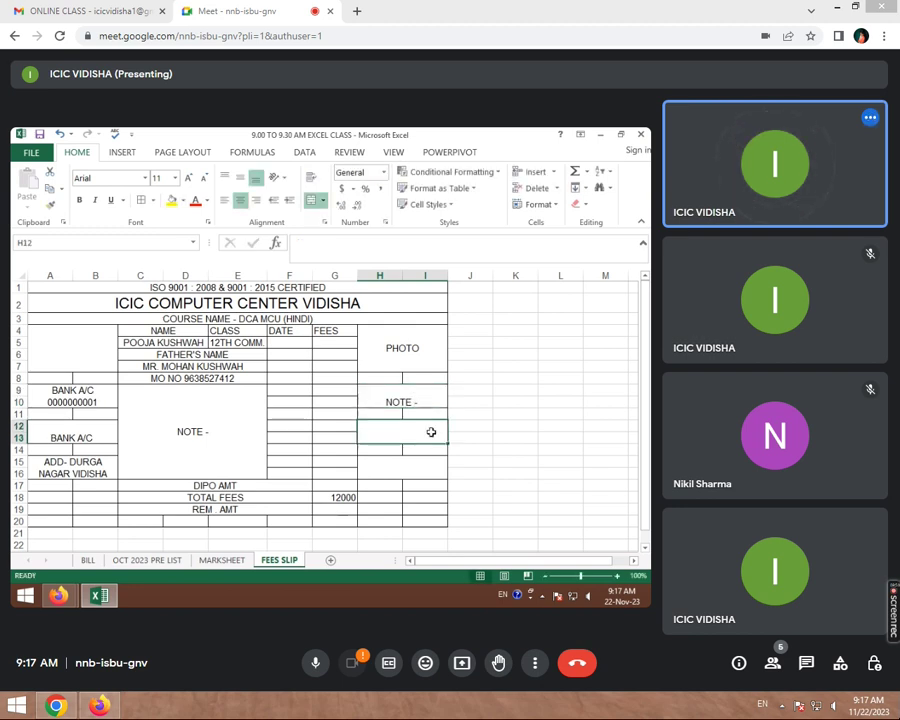
# - Enter CN - 6,12,8 in the merged H12 box
pyautogui.write('c')
pyautogui.press('BackSpace')
pyautogui.write('CN')
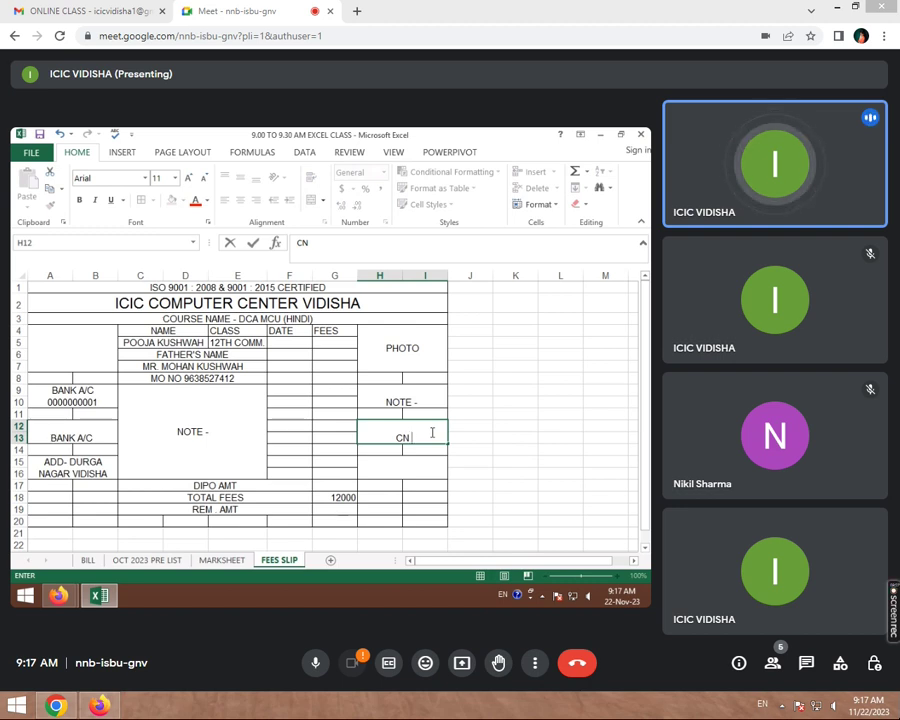
pyautogui.write('- ')
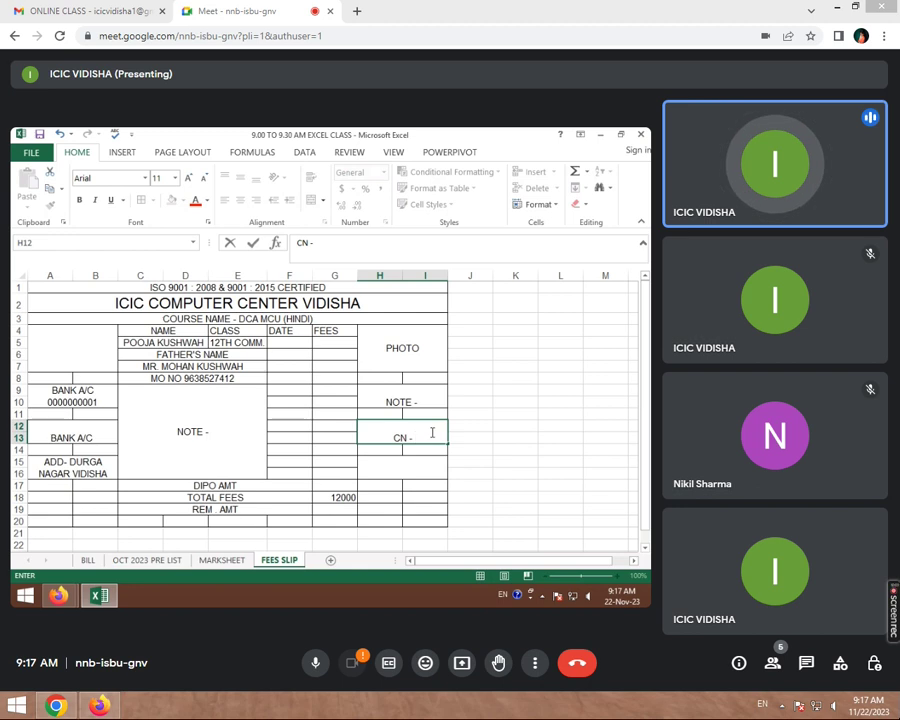
pyautogui.write('6')
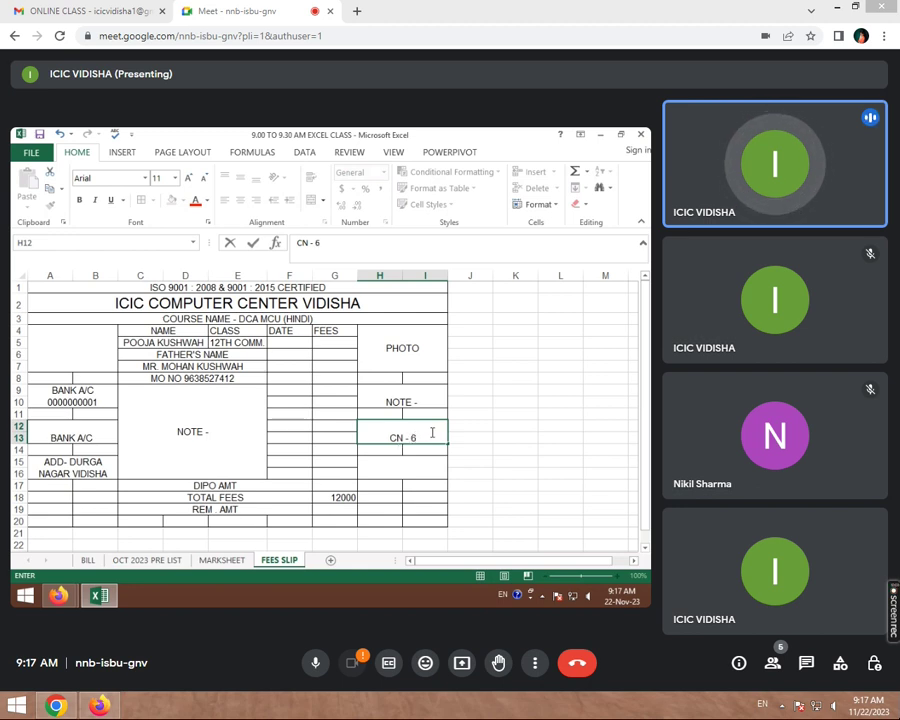
pyautogui.write(',')
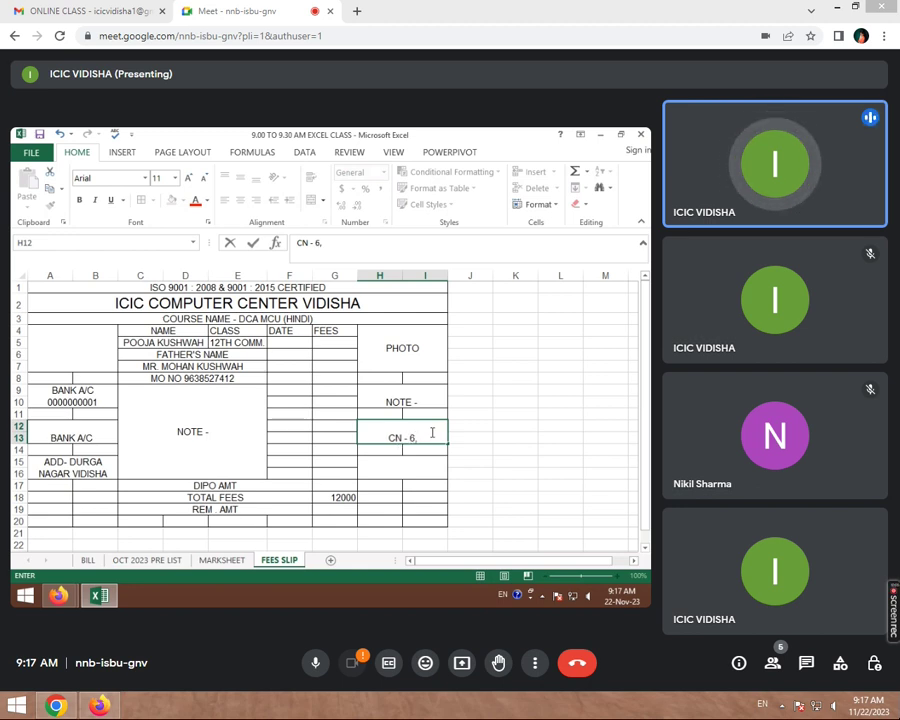
pyautogui.write('12,')
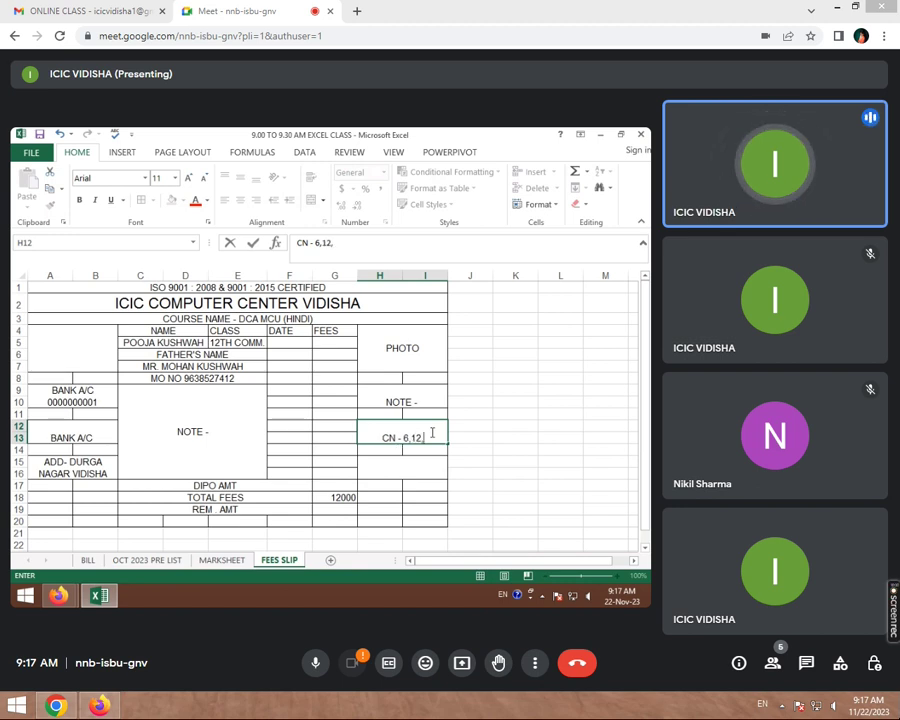
pyautogui.write('8')
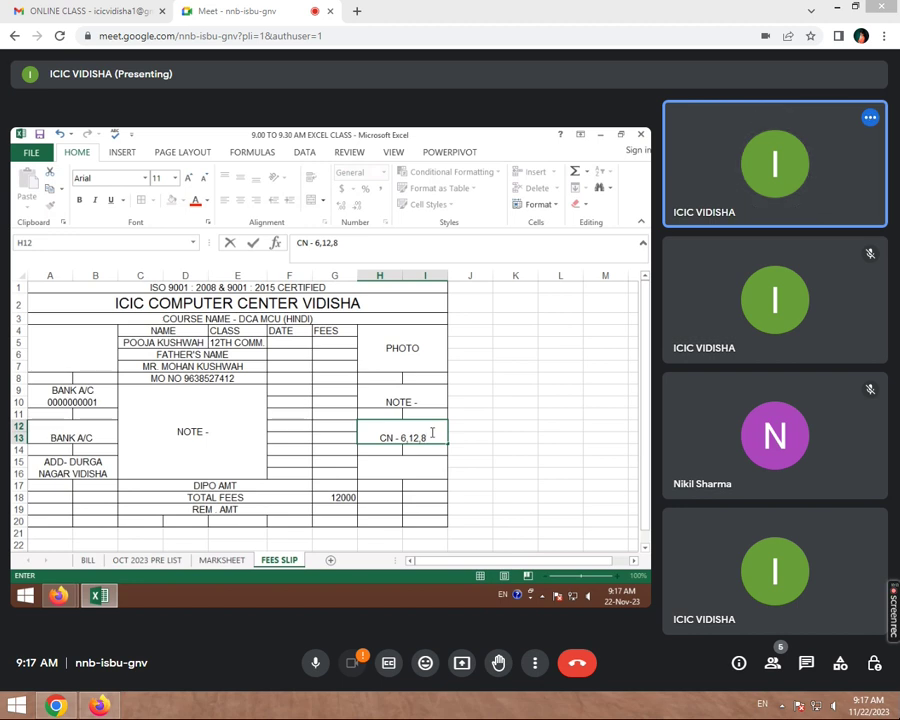
# - Enter STARTED DATE in the merged H15 box, correcting the typo
pyautogui.click(400, 471)
pyautogui.write('STA')
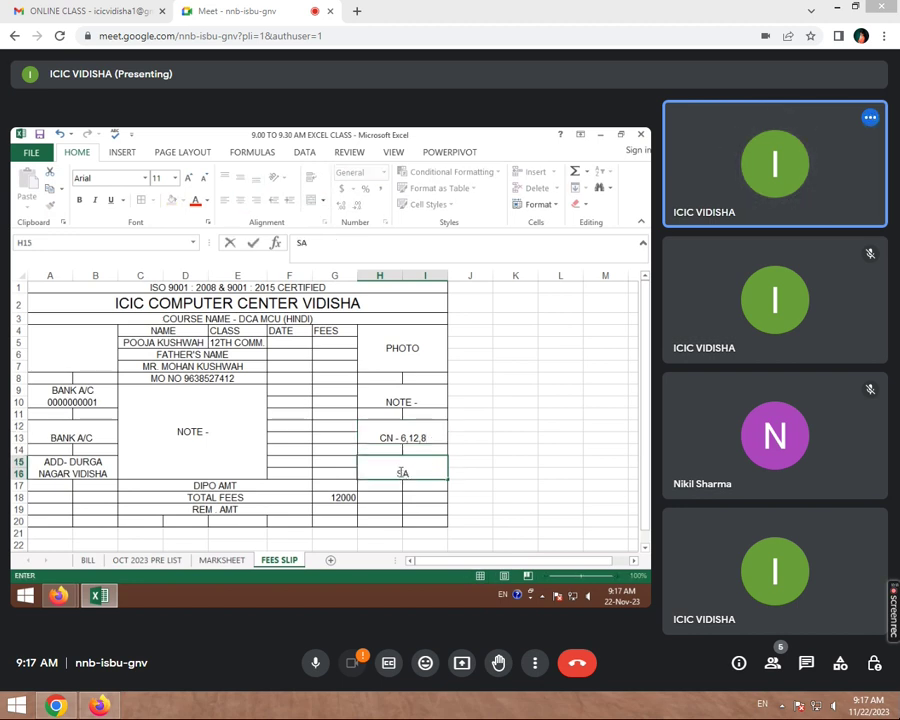
pyautogui.write('RT ')
pyautogui.write('DATE')
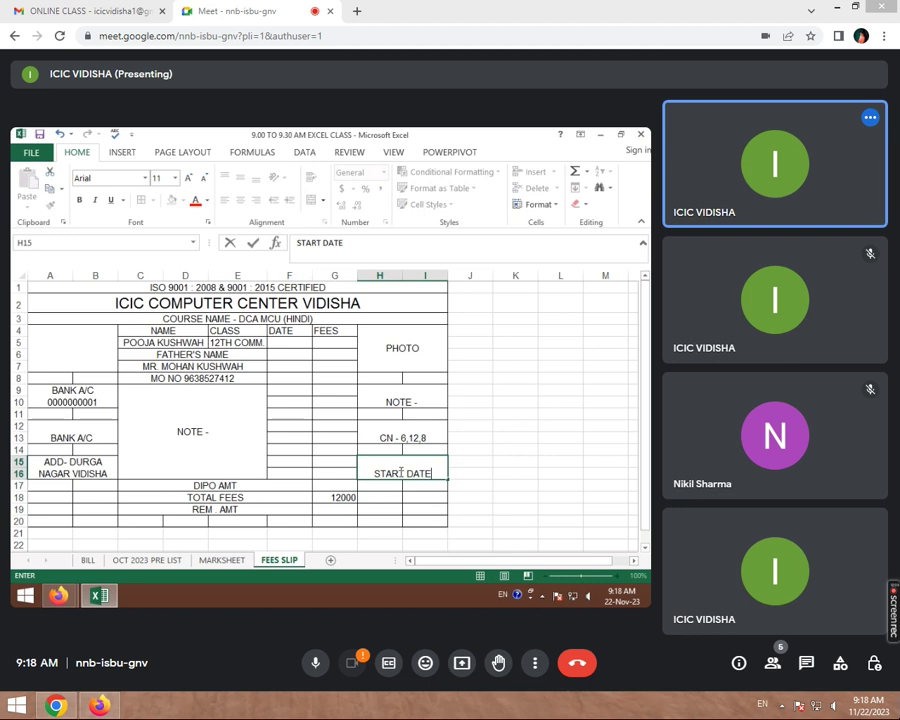
pyautogui.press('BackSpace')
pyautogui.press('BackSpace')
pyautogui.press('BackSpace')
pyautogui.press('BackSpace')
pyautogui.press('BackSpace')
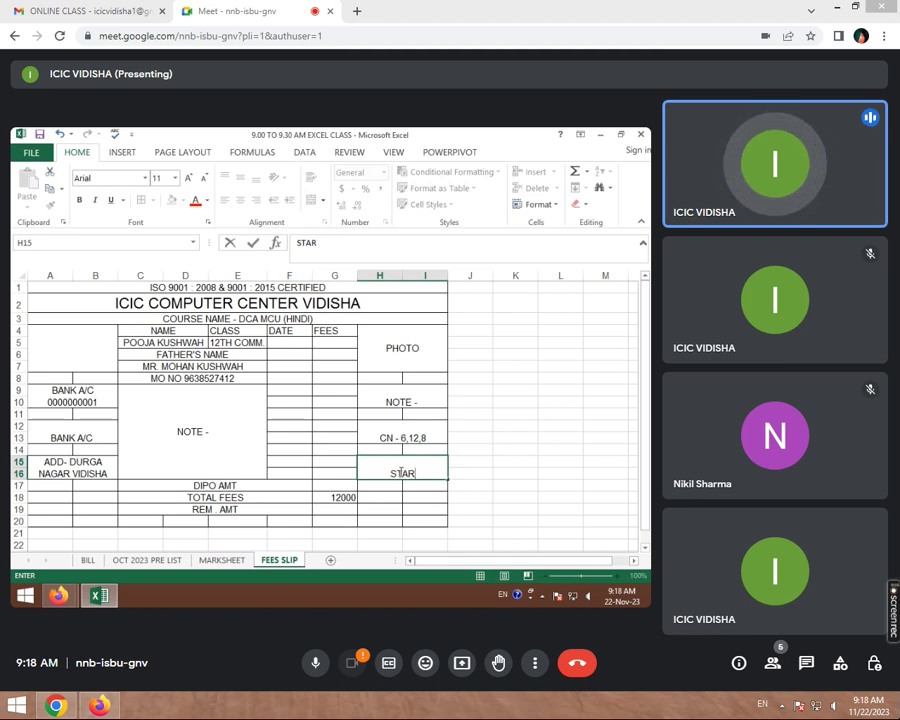
pyautogui.write('T')
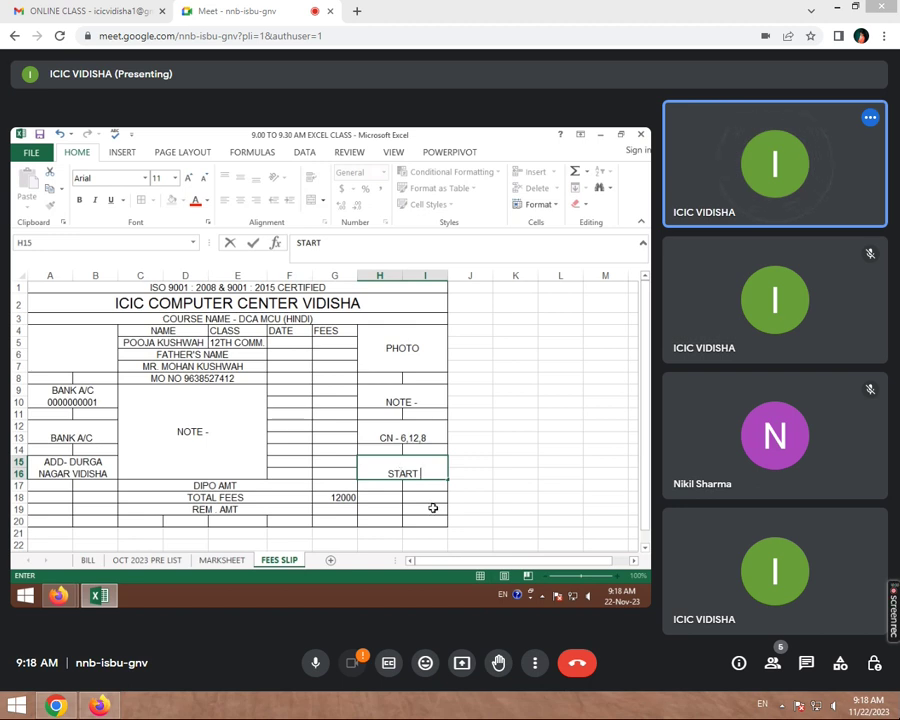
pyautogui.write(' ED DATE')
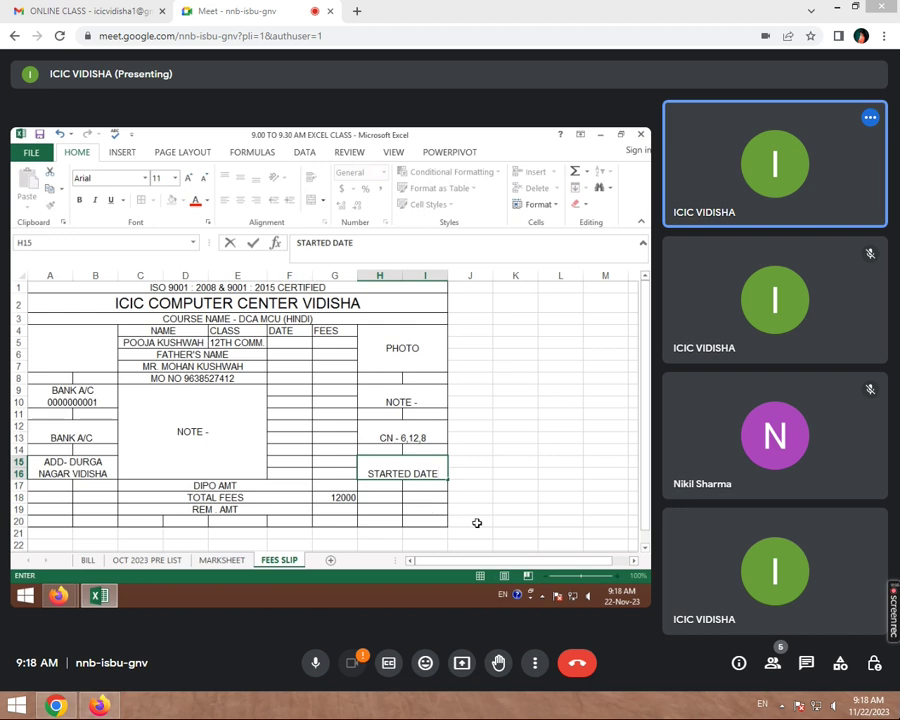
pyautogui.click(443, 517)
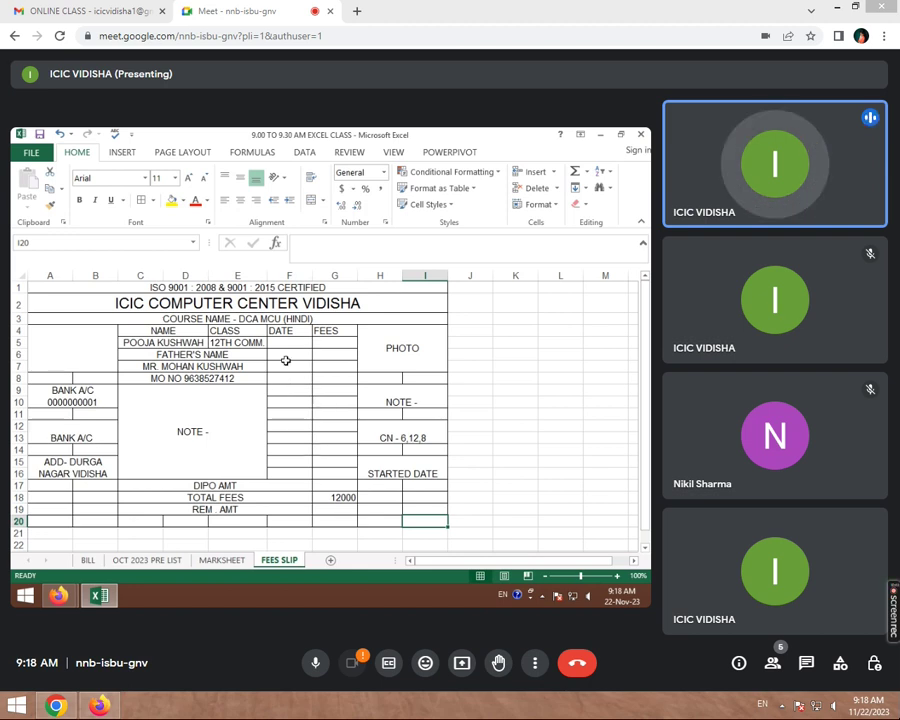
# - Enter the date 12/11/2023 in F5 and widen the DATE column to fit it
pyautogui.click(297, 342)
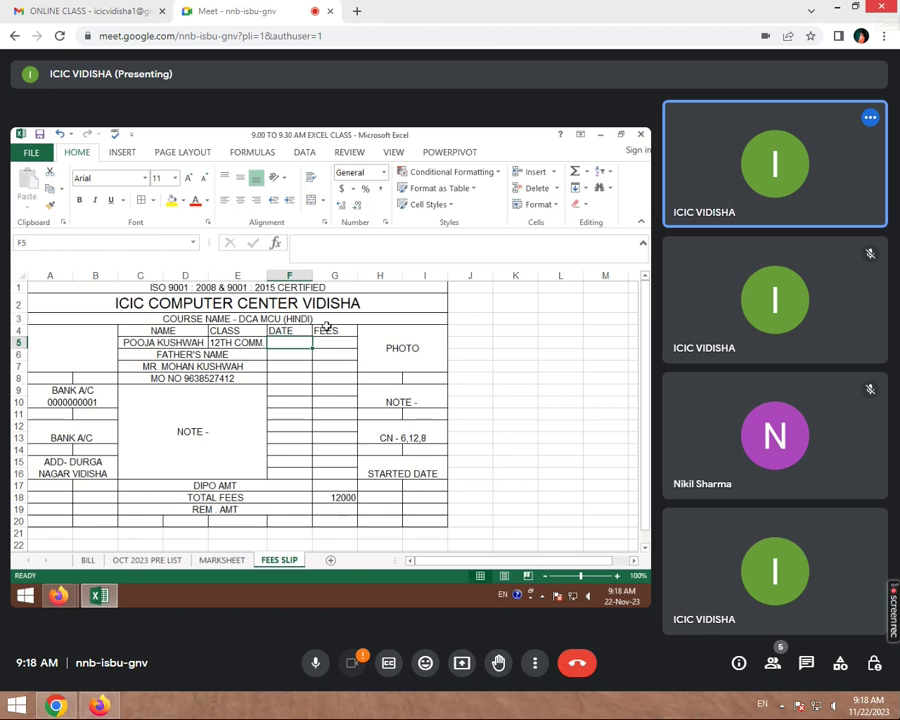
pyautogui.write('12/09/2023')
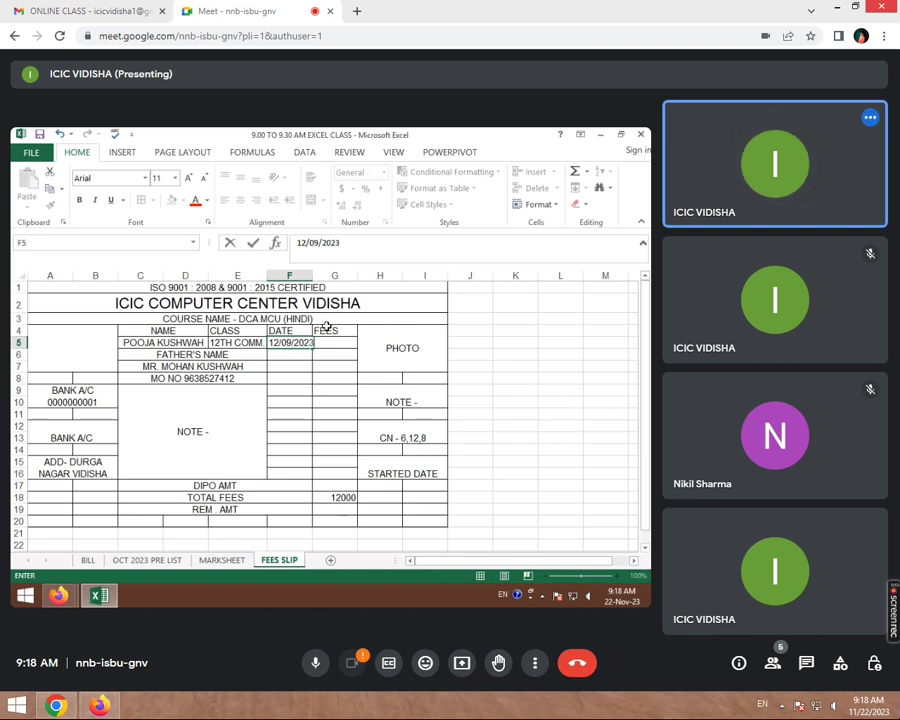
pyautogui.press('BackSpace')
pyautogui.press('BackSpace')
pyautogui.press('BackSpace')
pyautogui.write('11/2')
pyautogui.click(326, 376)
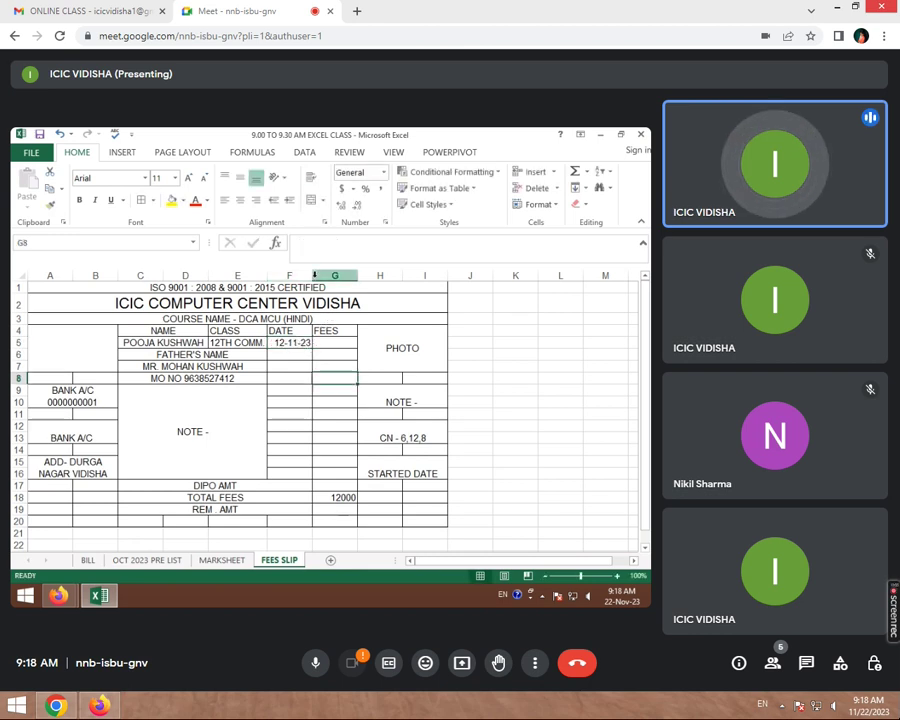
pyautogui.moveTo(315, 274); pyautogui.dragTo(318, 276)
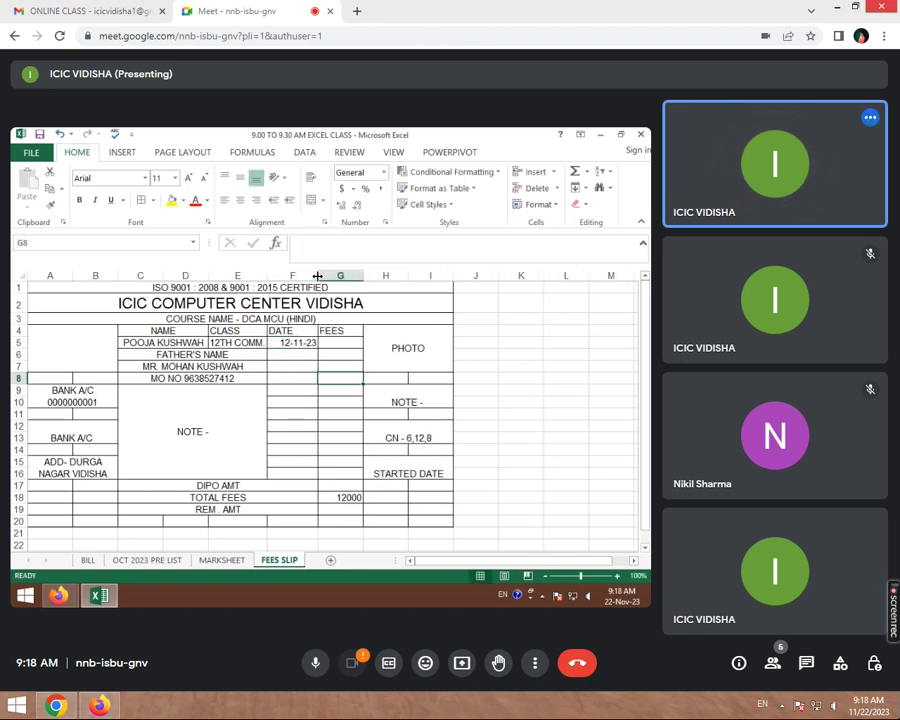
# - Enter a fee of 1000 in G5
pyautogui.click(341, 346)
pyautogui.write('1000')
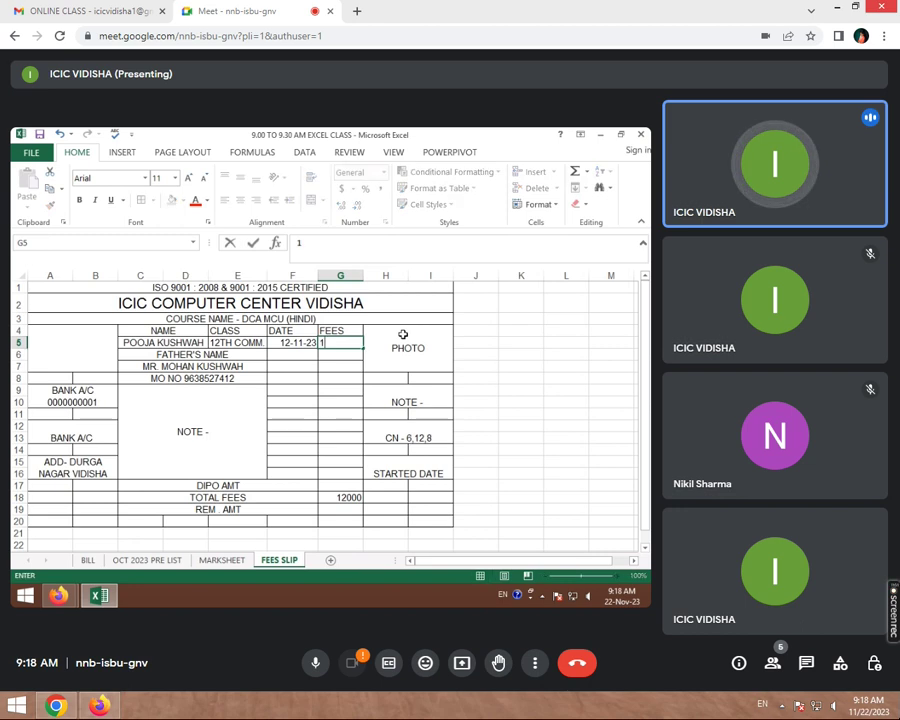
pyautogui.click(360, 484)
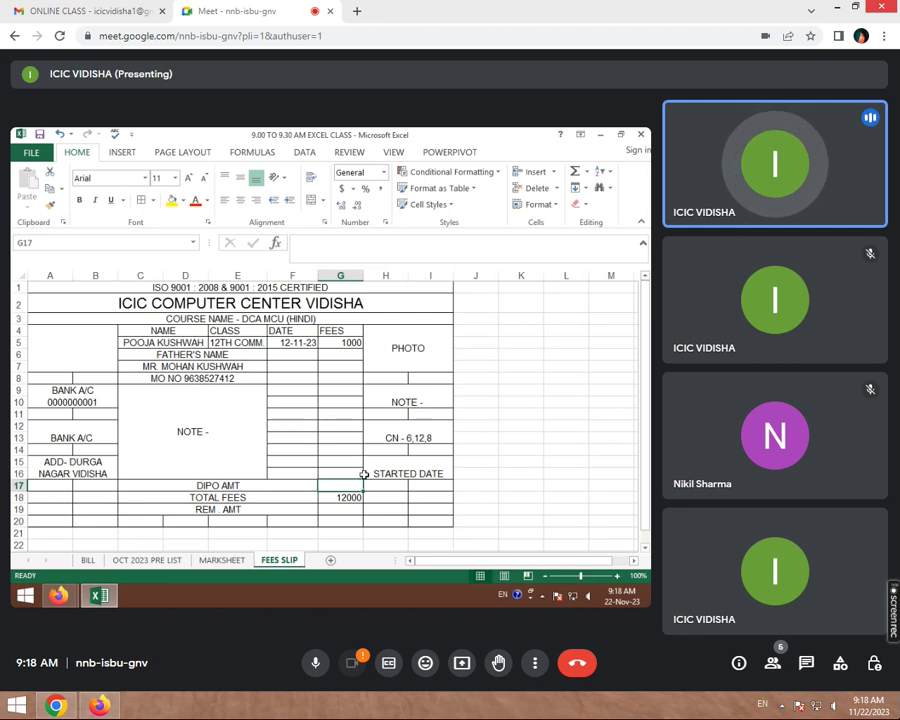
# - Make DIPO AMT sum the FEES cells G5 to G16
pyautogui.moveTo(340, 344)
pyautogui.mouseDown()
pyautogui.moveTo(347, 452)
pyautogui.moveTo(338, 485)
pyautogui.mouseUp()
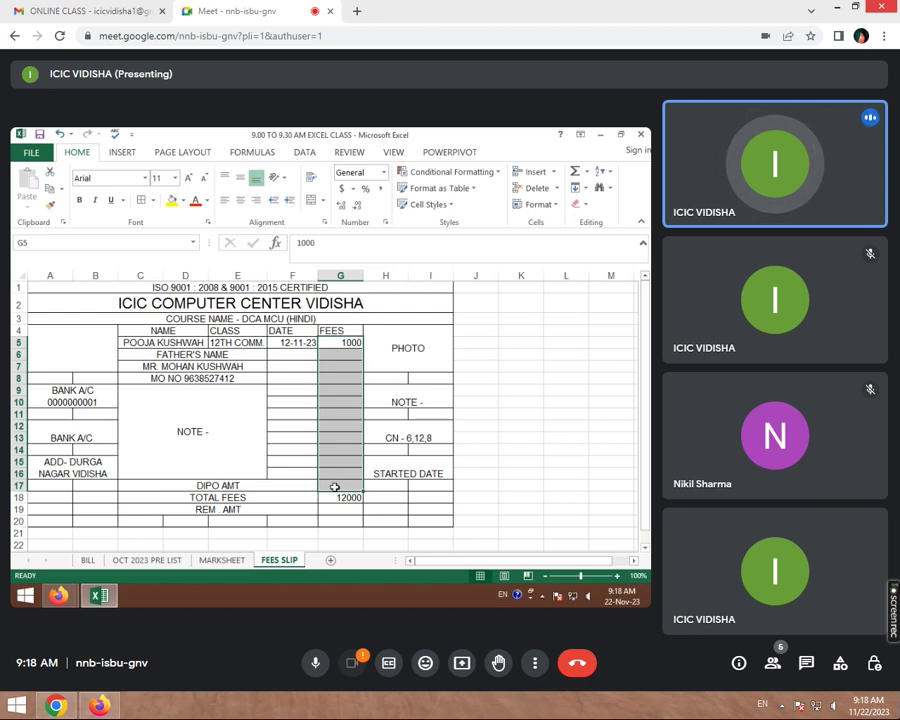
pyautogui.click(580, 173)
pyautogui.click(566, 438)
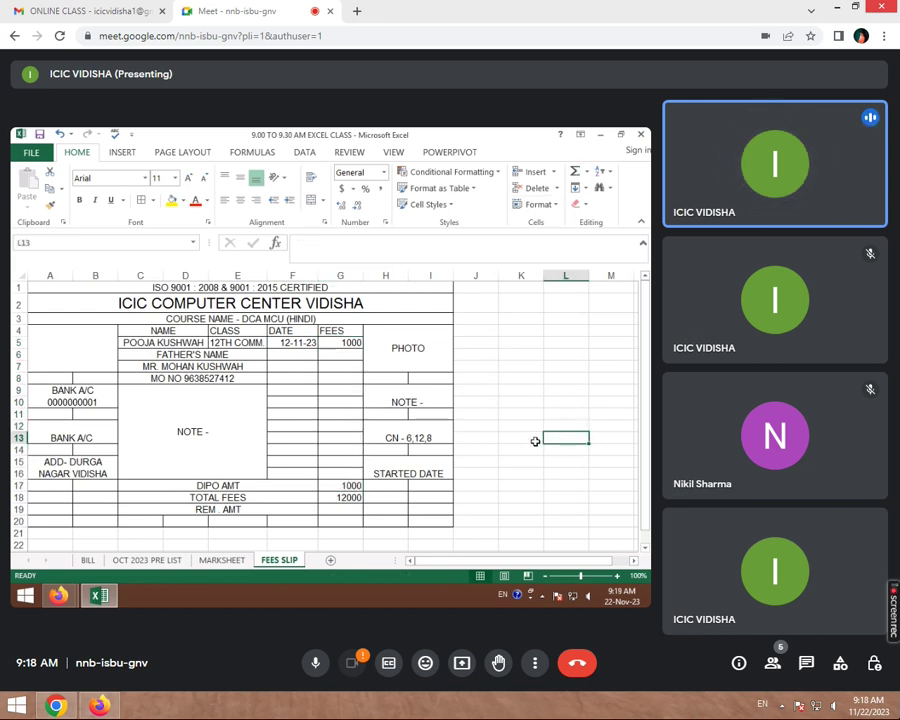
pyautogui.click(355, 486)
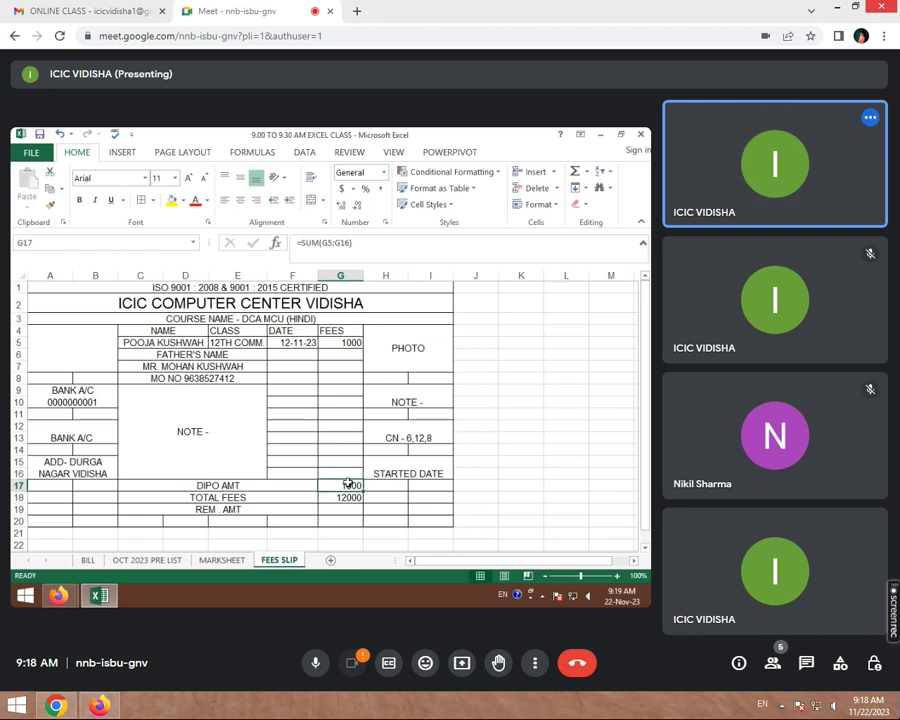
pyautogui.press('Delete')
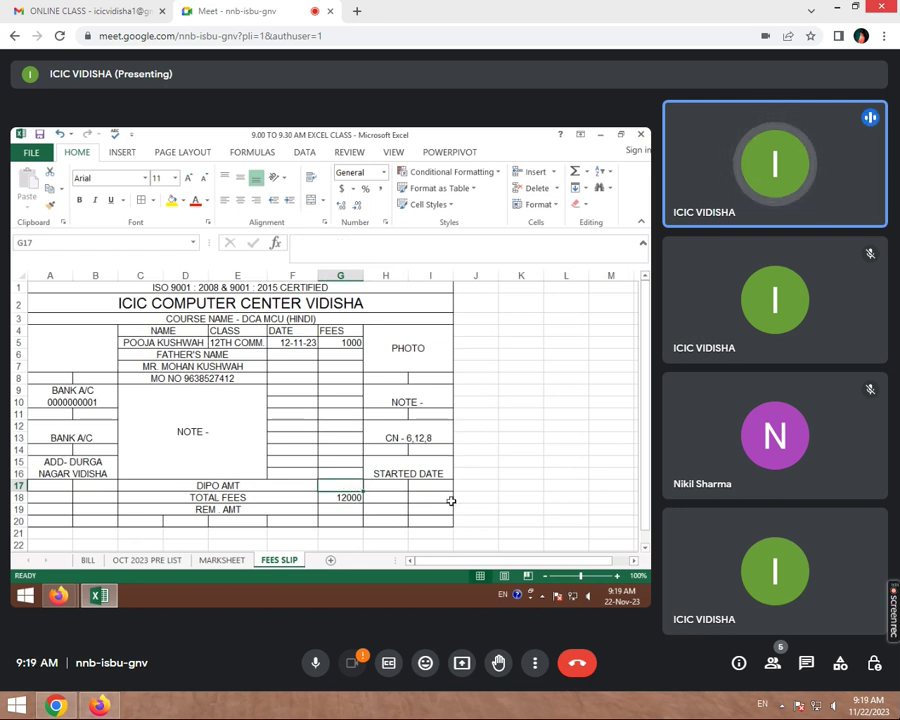
pyautogui.write('=')
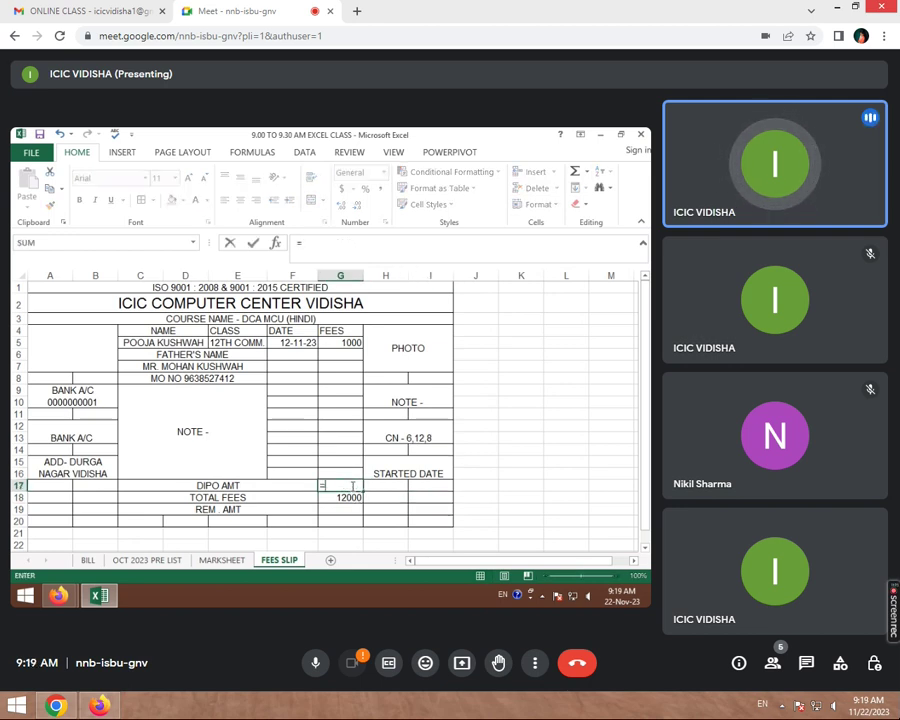
pyautogui.write('SUM')
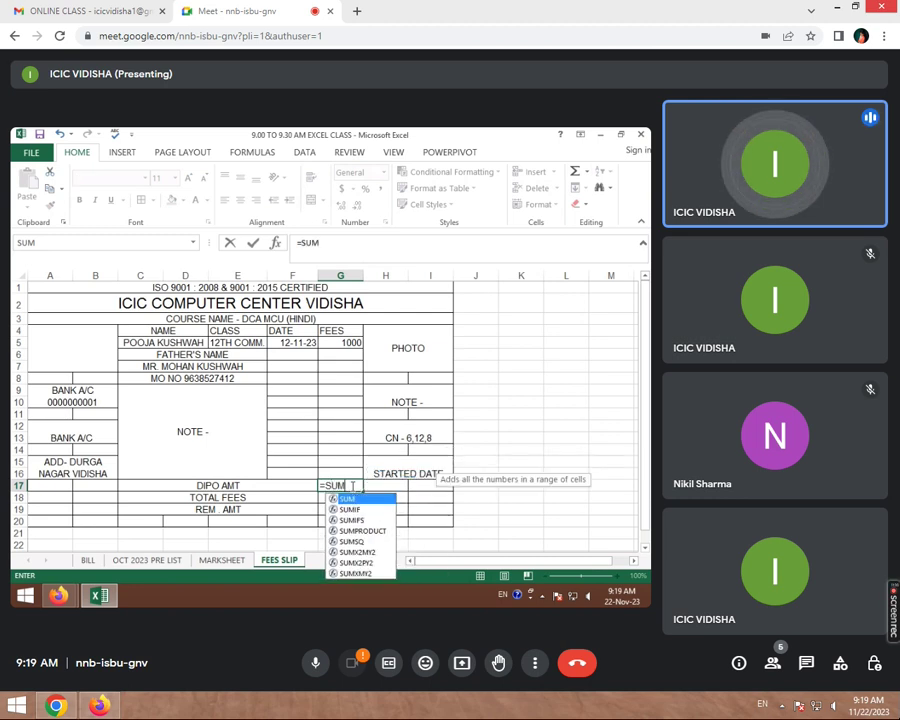
pyautogui.write('(')
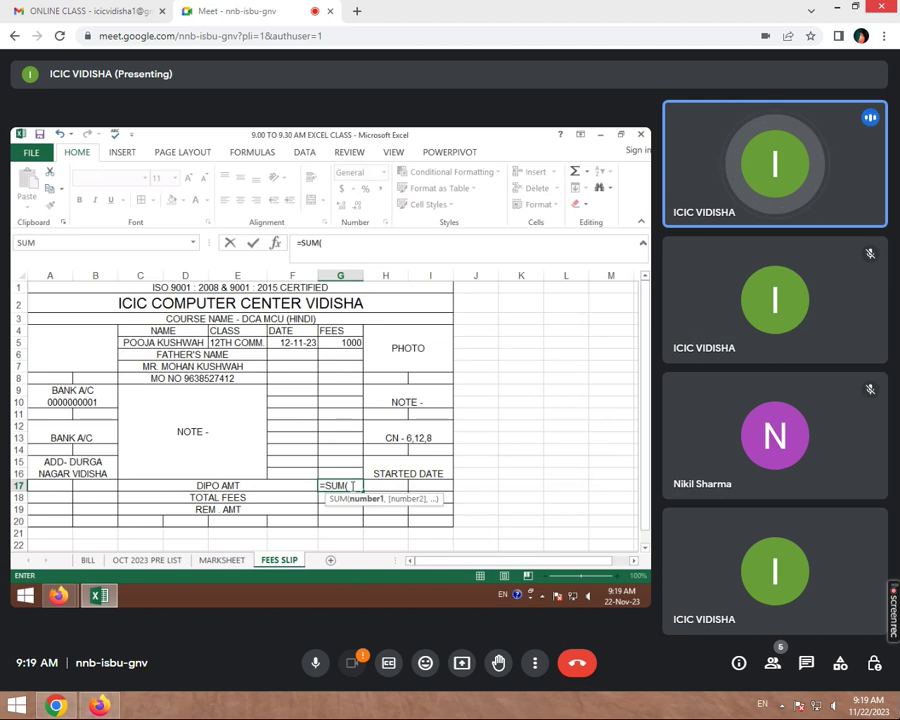
pyautogui.moveTo(342, 342)
pyautogui.mouseDown()
pyautogui.moveTo(345, 481)
pyautogui.moveTo(351, 471)
pyautogui.mouseUp()
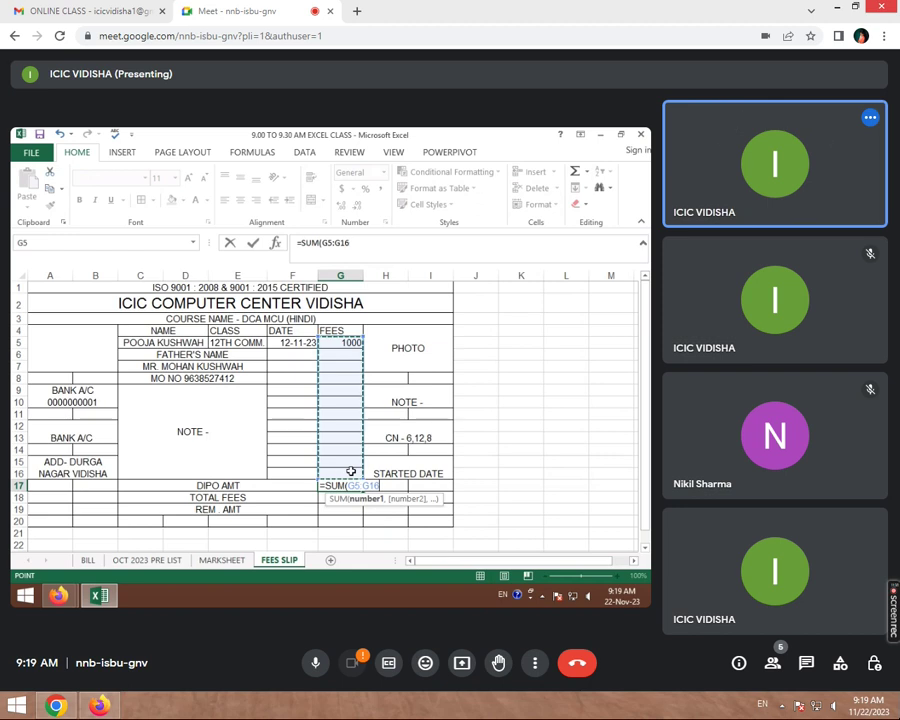
pyautogui.press('Return')
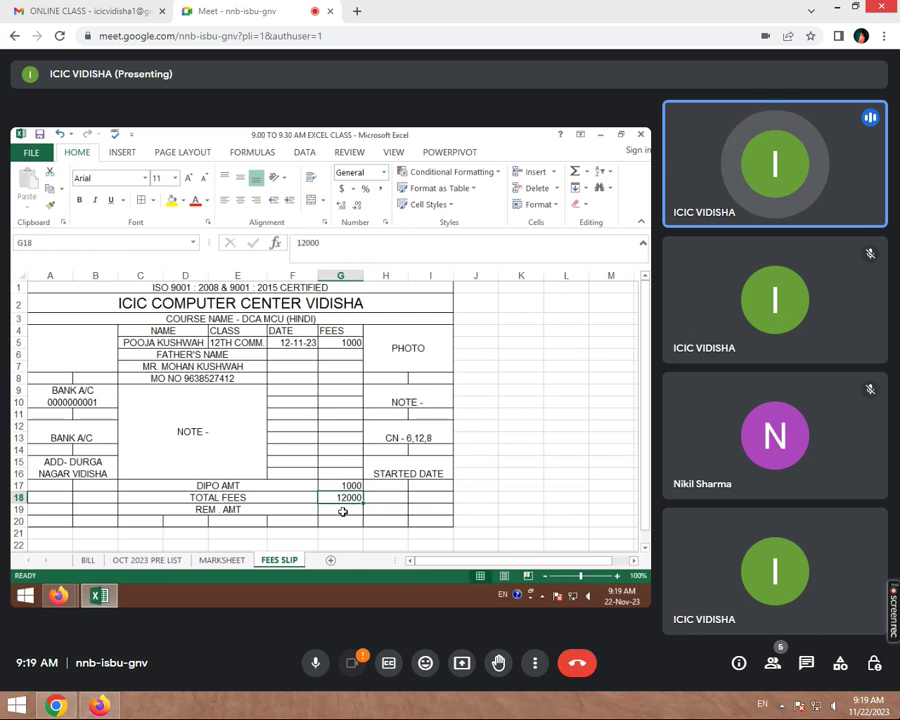
# - Set REM . AMT to =G18-G17 so it shows 11000
pyautogui.click(342, 511)
pyautogui.write('=')
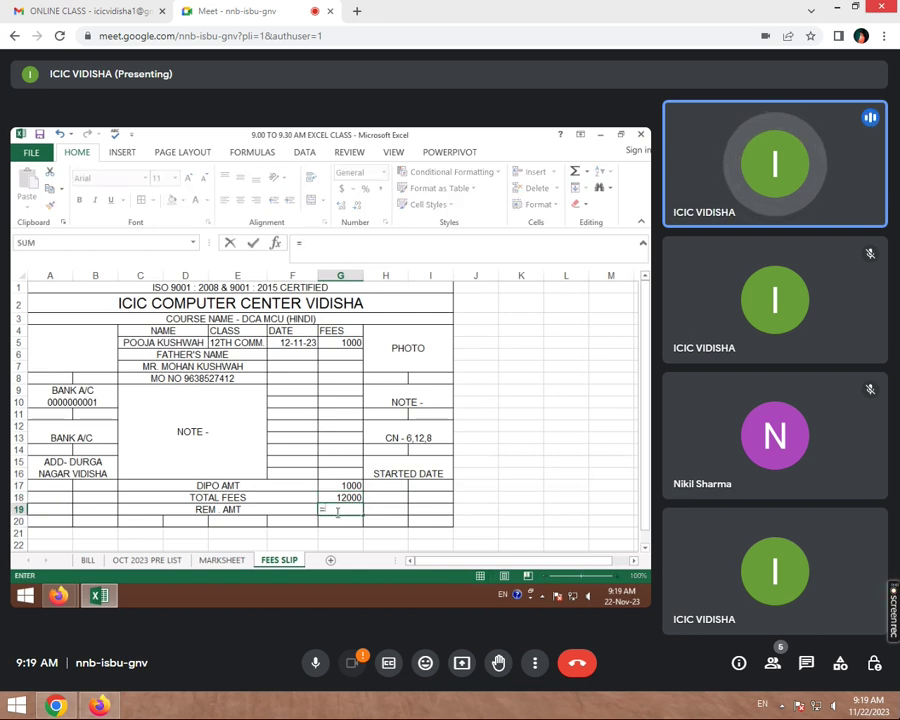
pyautogui.click(333, 497)
pyautogui.write('-')
pyautogui.click(352, 486)
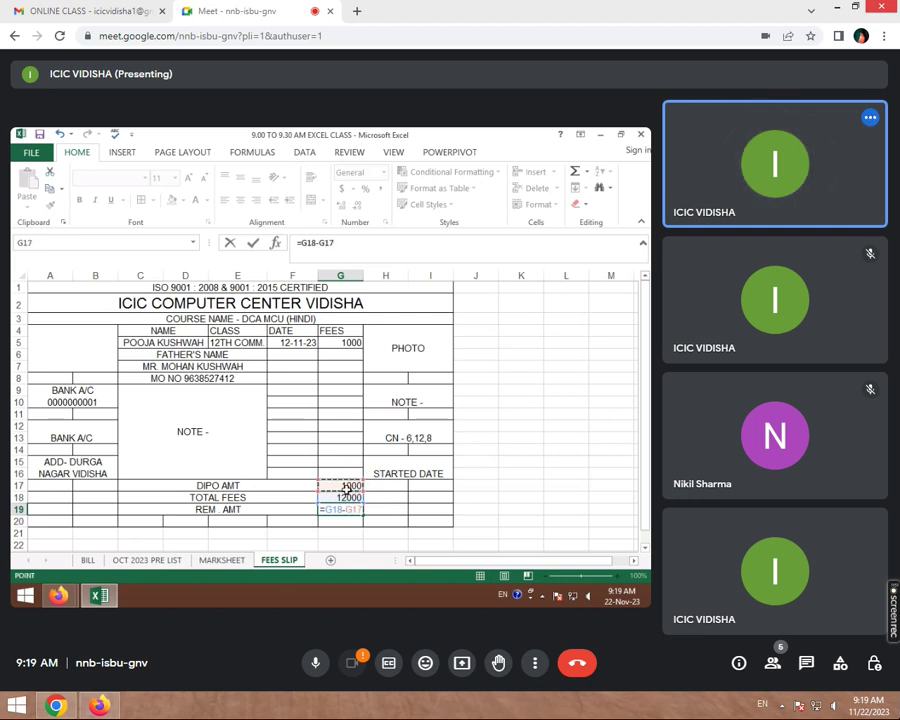
pyautogui.press('Return')
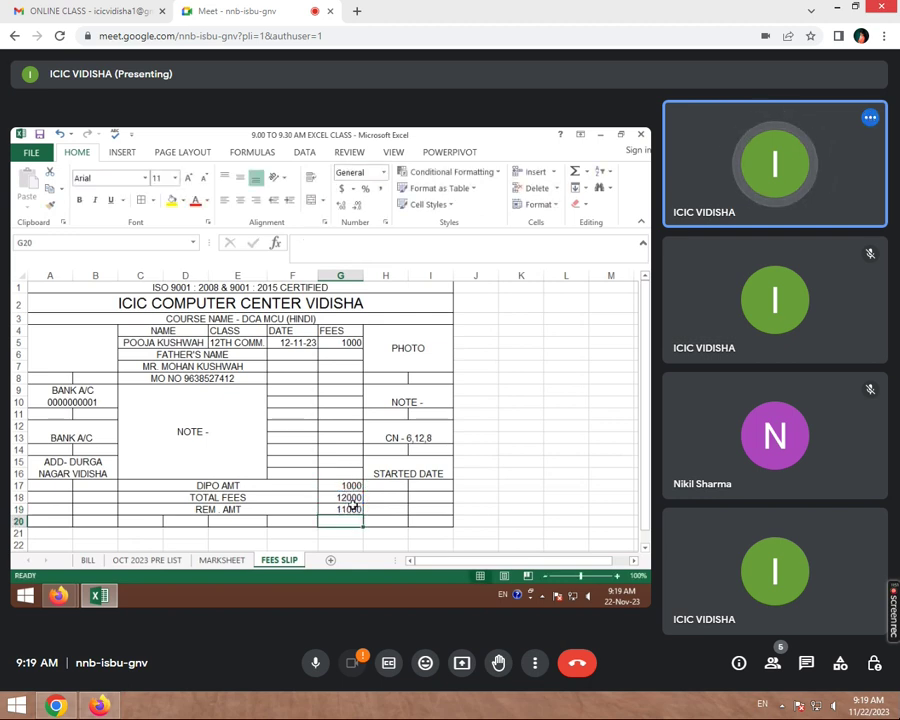
pyautogui.click(349, 499)
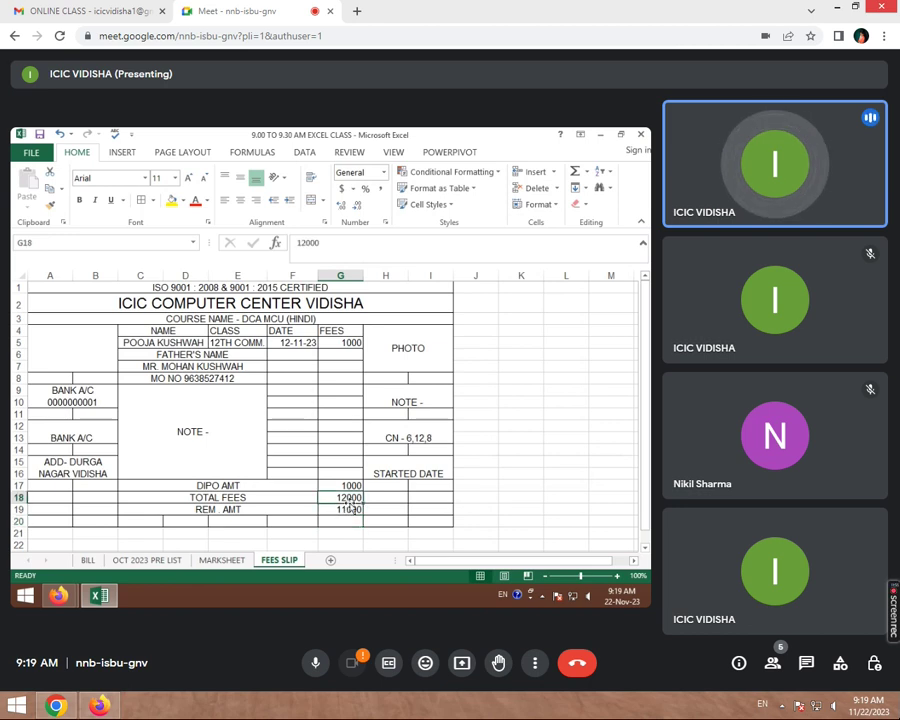
pyautogui.click(350, 342)
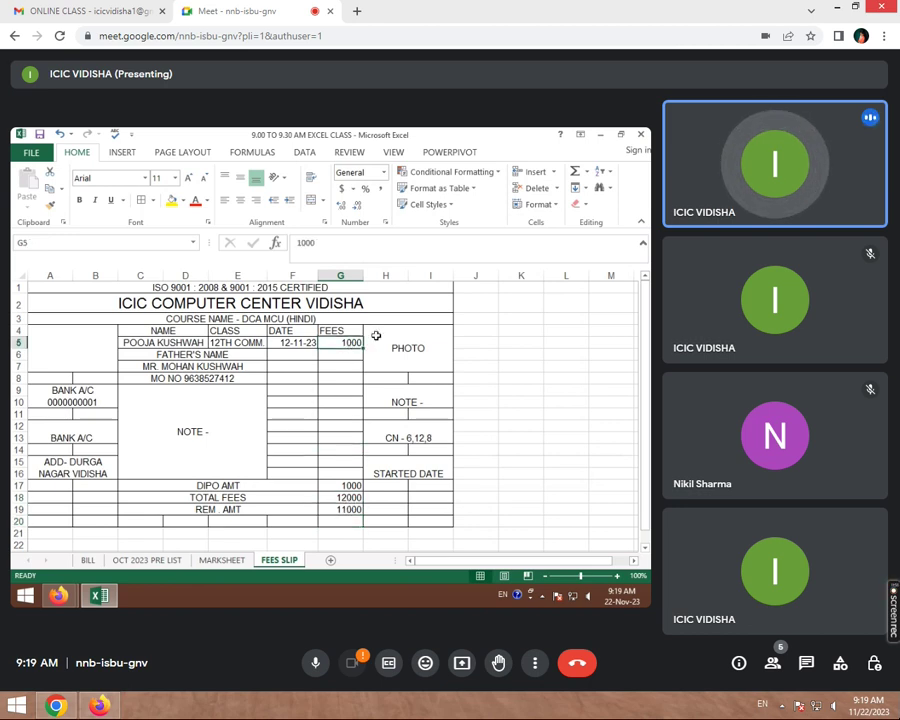
# - Add a 2000 fee dated 06/12/2023 in row 6, making DIPO AMT 3000 and REM . AMT 9000
pyautogui.click(341, 511)
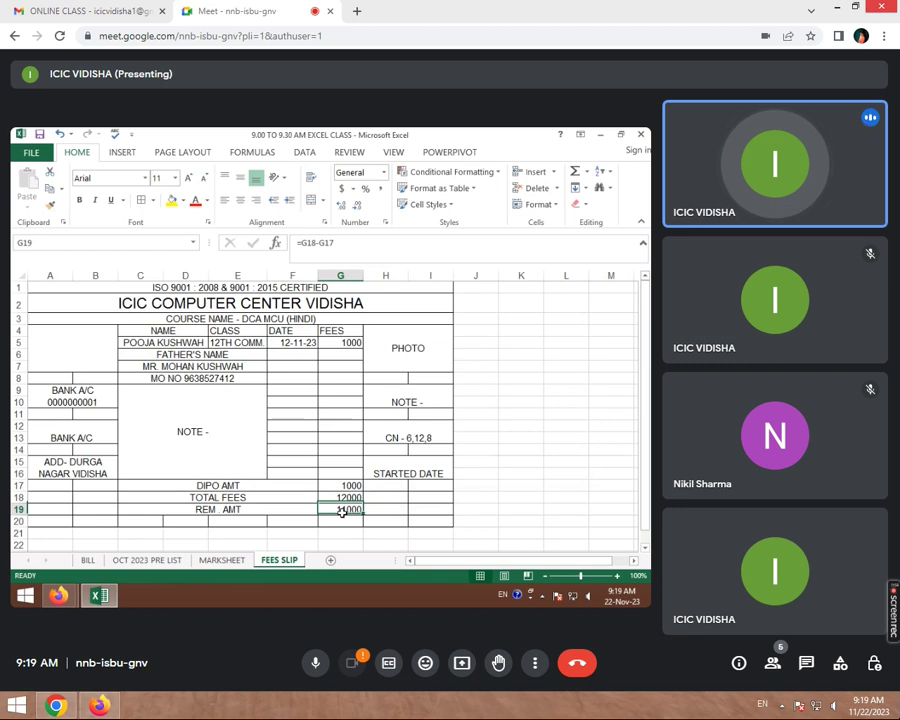
pyautogui.click(298, 354)
pyautogui.write('06/')
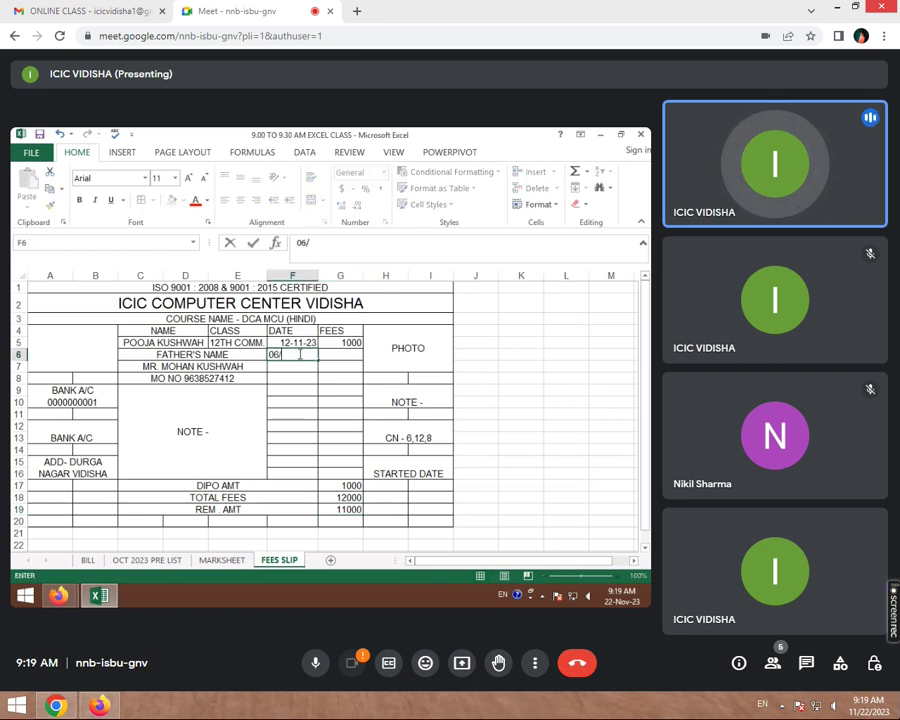
pyautogui.write('12')
pyautogui.write('/2023')
pyautogui.press('Tab')
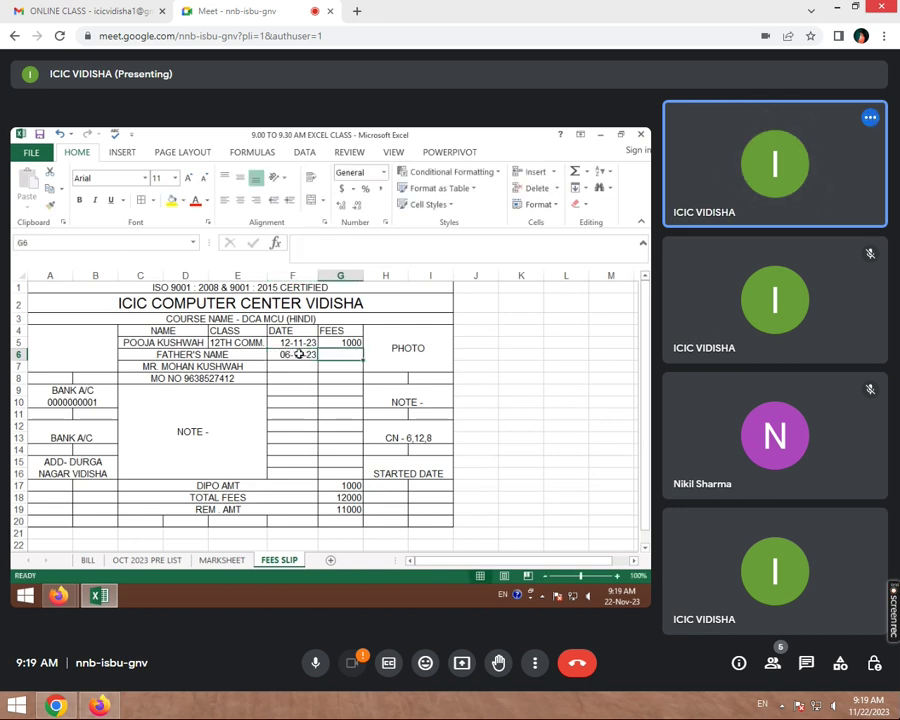
pyautogui.write('2000')
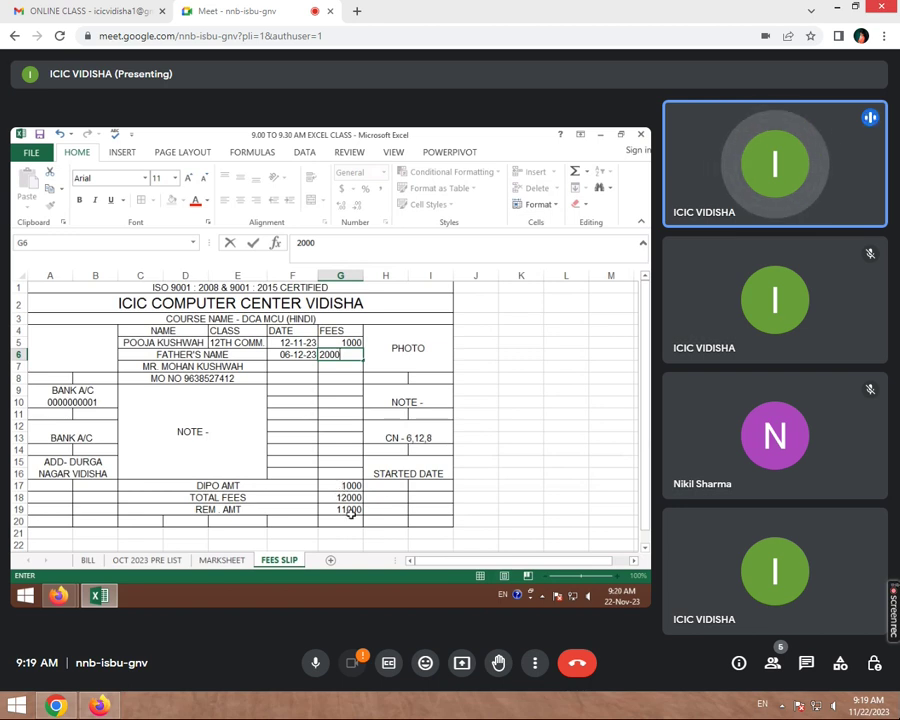
pyautogui.press('Return')
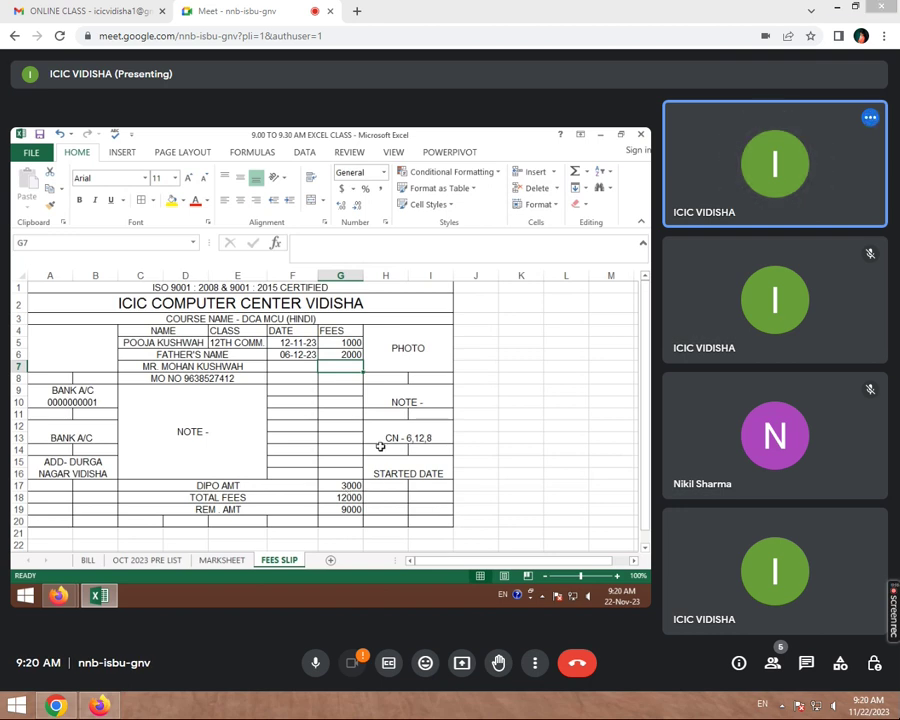
pyautogui.click(343, 511)
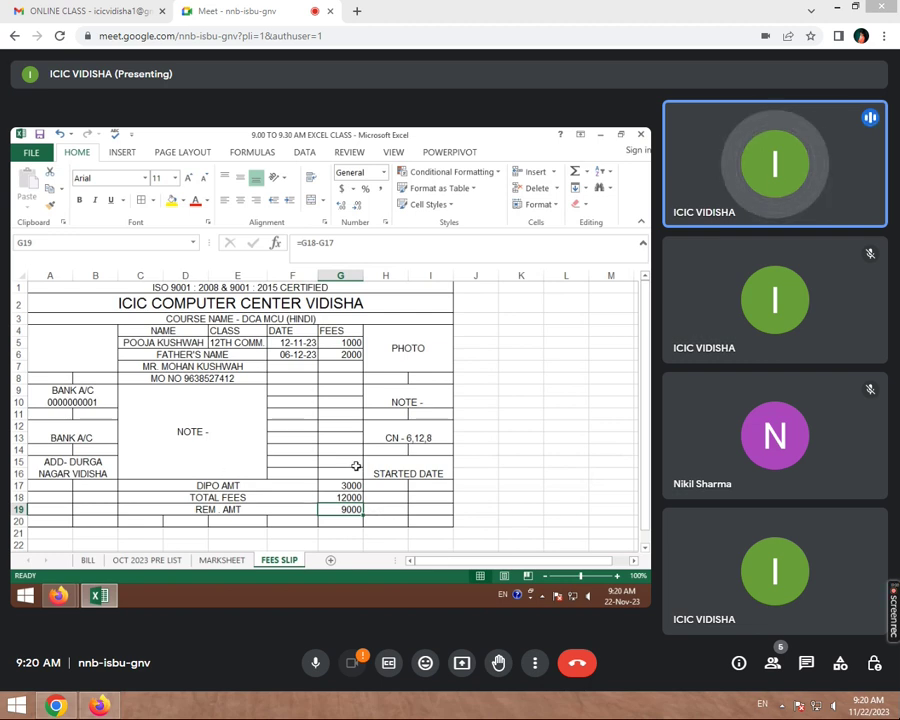
pyautogui.scroll(-2, 355, 466)
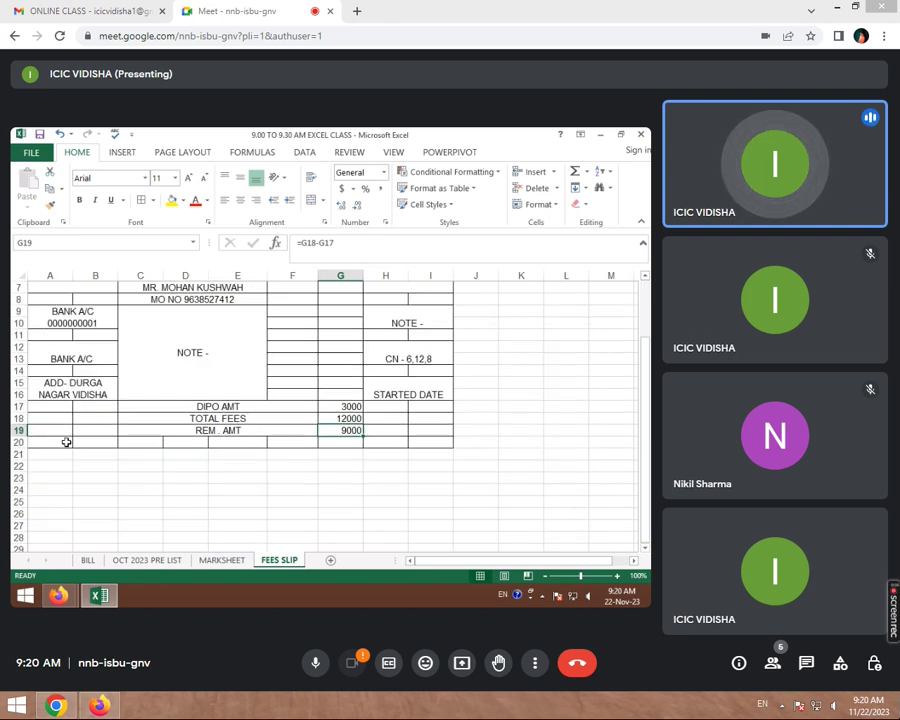
pyautogui.moveTo(66, 442); pyautogui.dragTo(430, 442)
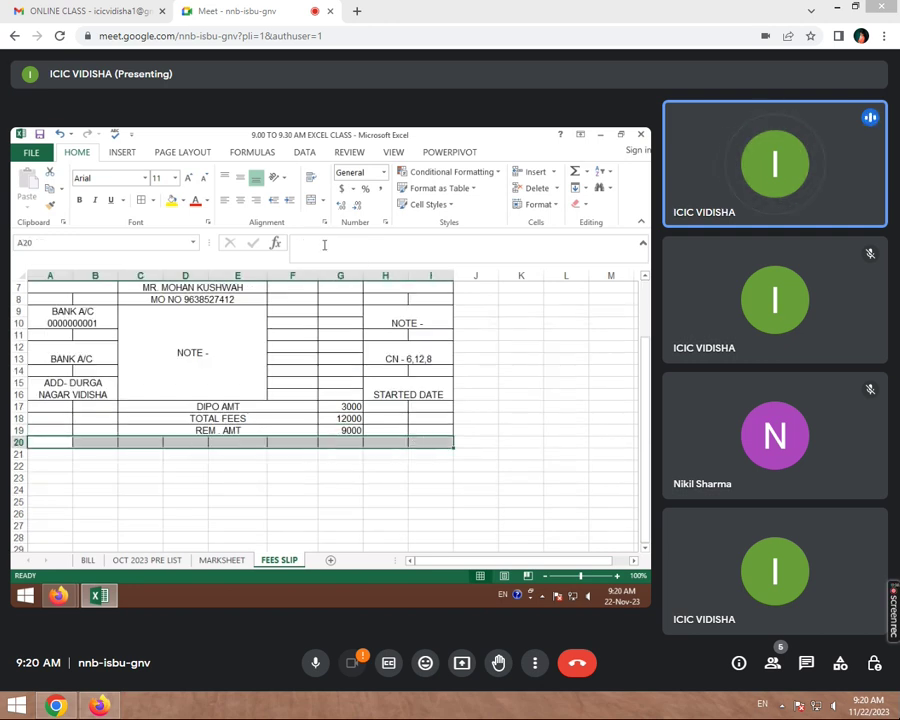
pyautogui.click(237, 489)
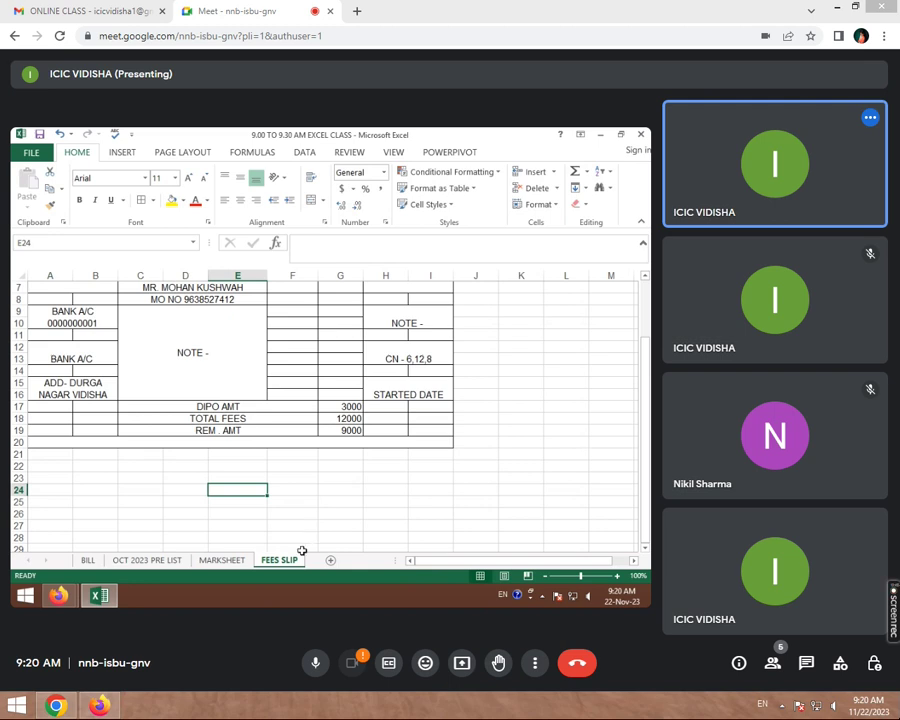
pyautogui.click(515, 596)
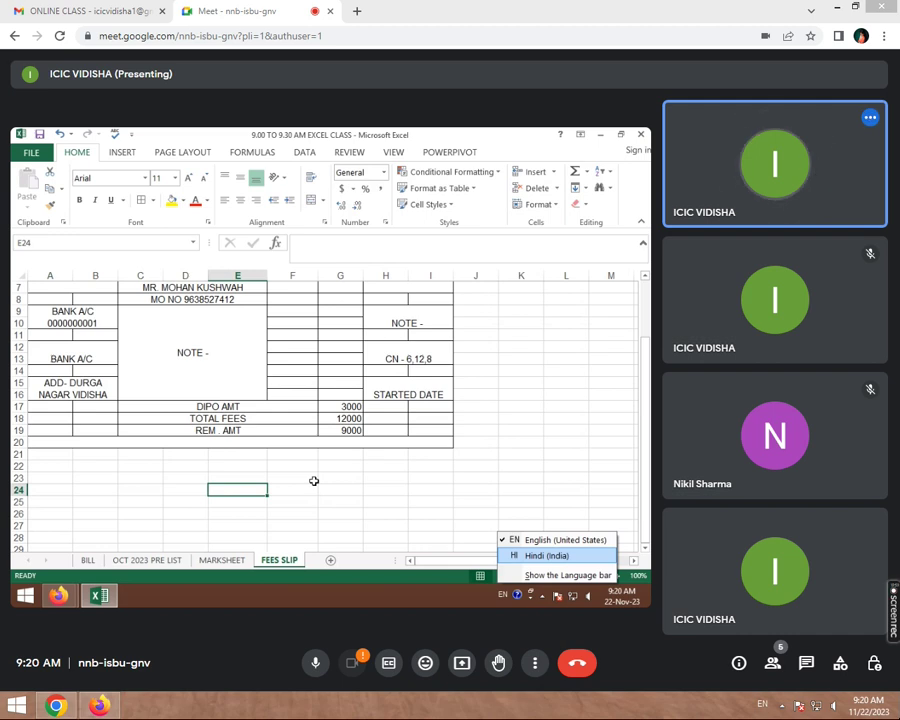
pyautogui.click(318, 467)
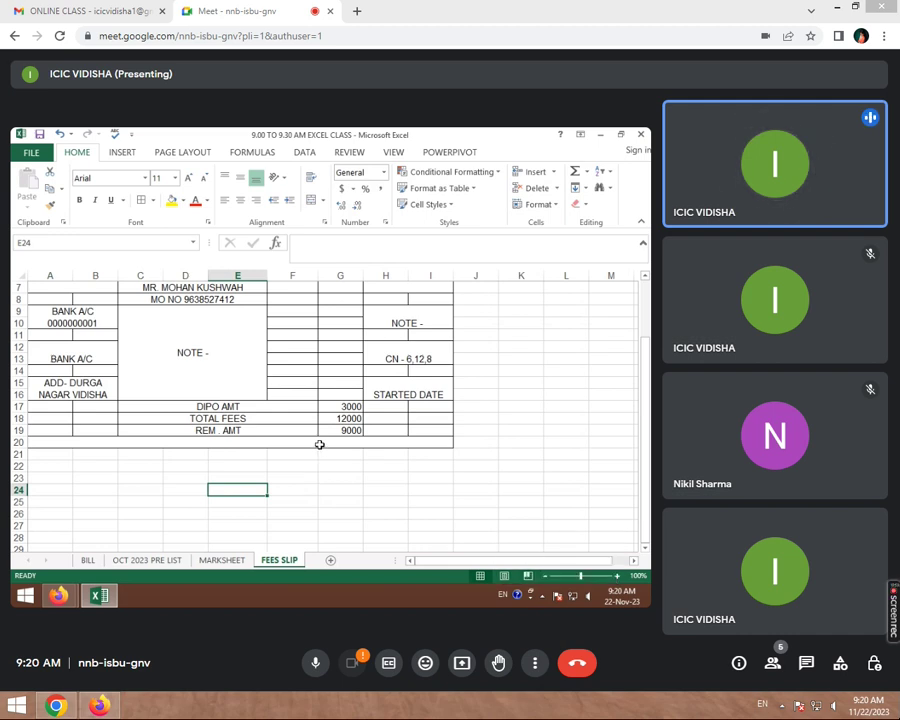
pyautogui.click(319, 444)
pyautogui.scroll(2, 319, 444)
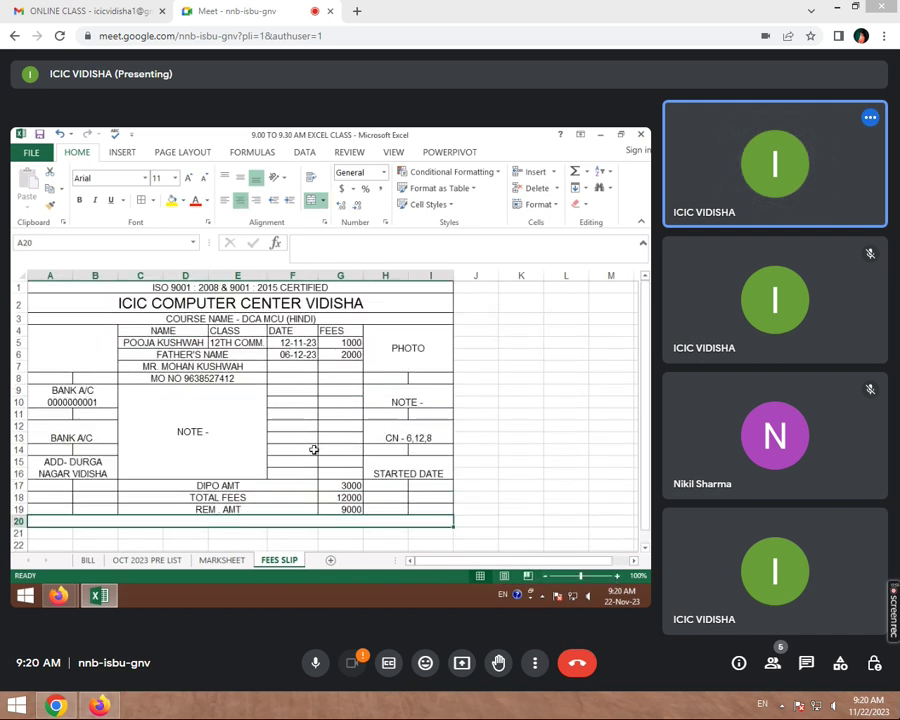
# - Fill the DIPO AMT row C17:G17 light blue using a custom colour
pyautogui.moveTo(231, 485); pyautogui.dragTo(319, 484)
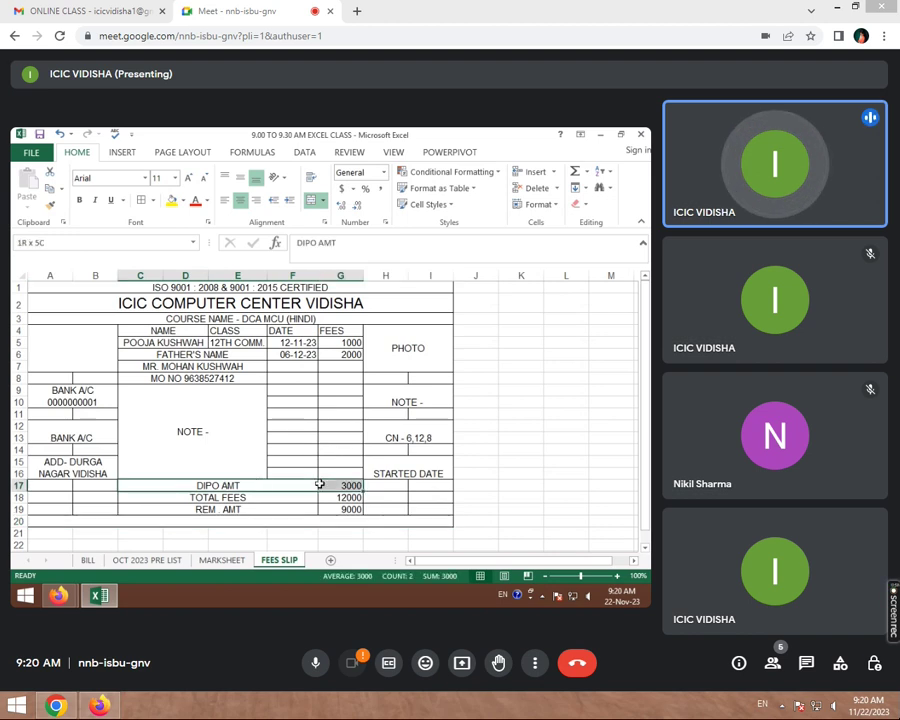
pyautogui.click(177, 201)
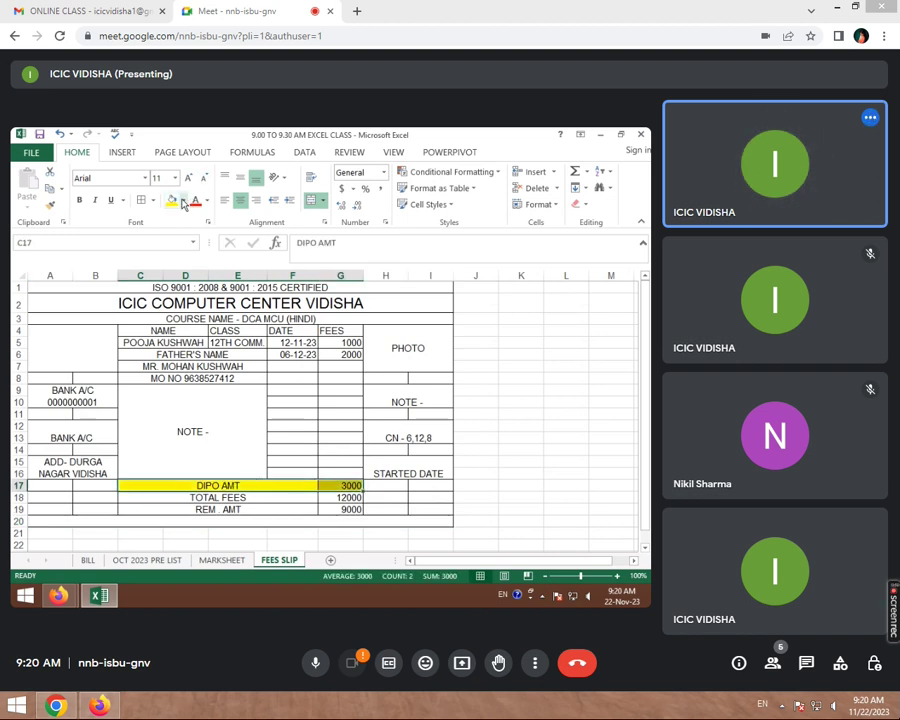
pyautogui.click(183, 201)
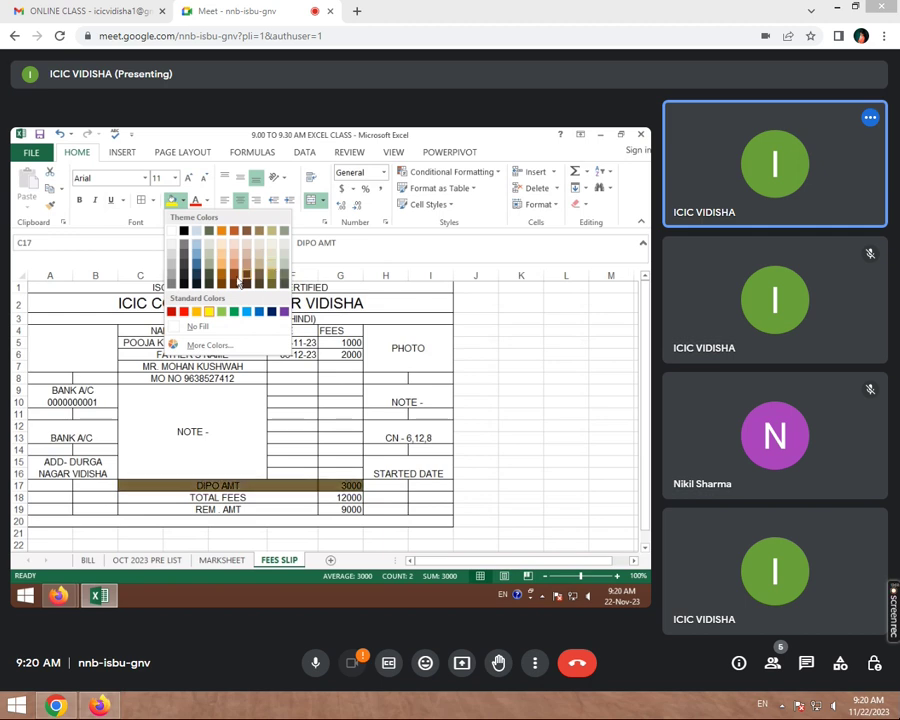
pyautogui.click(229, 348)
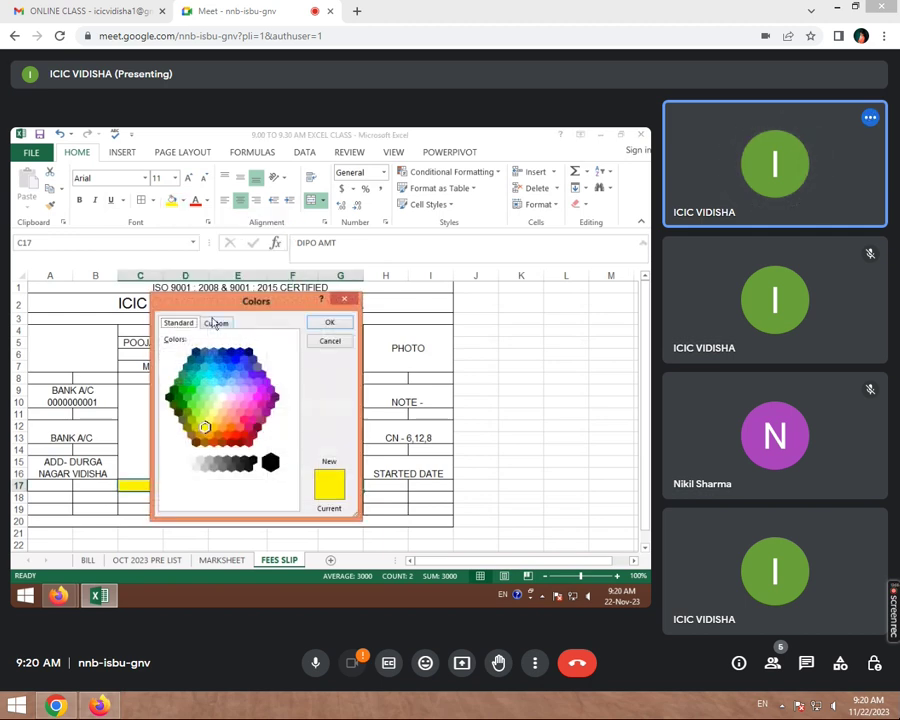
pyautogui.moveTo(225, 307); pyautogui.dragTo(175, 206)
pyautogui.click(168, 280)
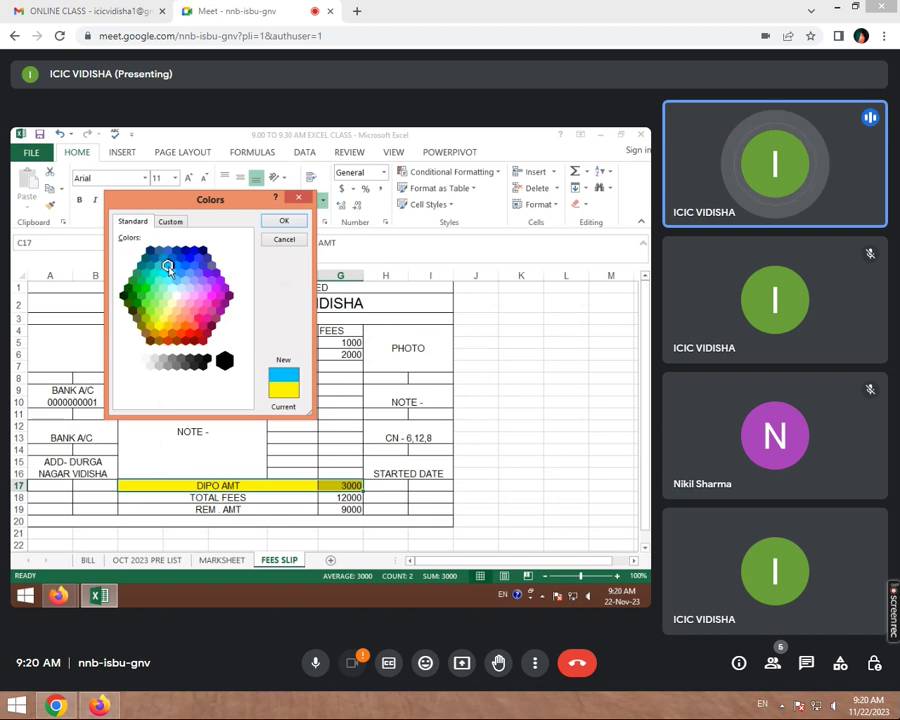
pyautogui.click(185, 282)
pyautogui.click(277, 221)
pyautogui.click(338, 366)
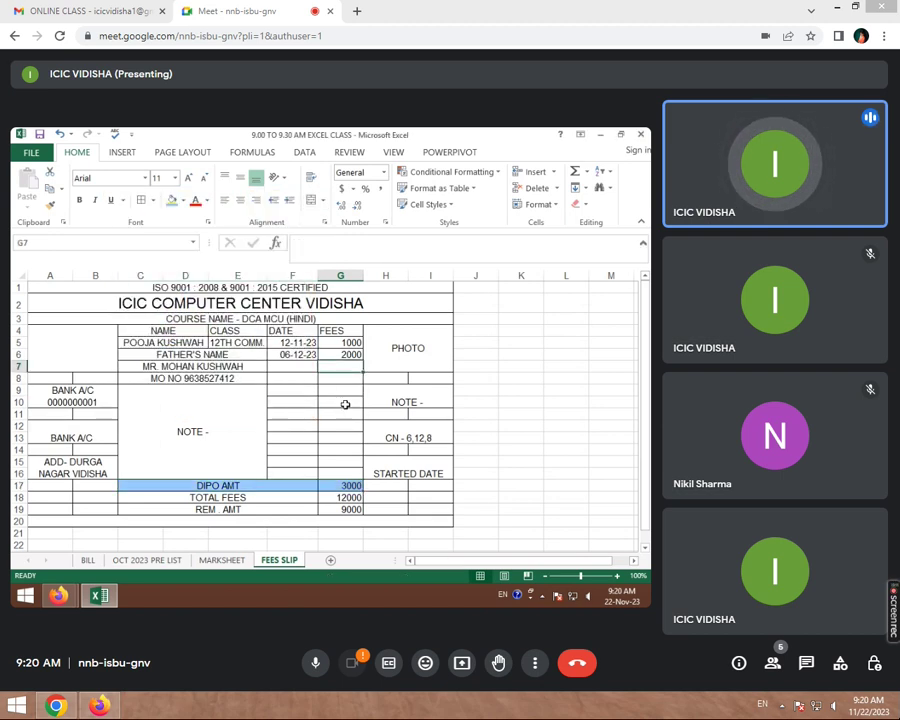
# - Fill the TOTAL FEES row light orange
pyautogui.moveTo(296, 495); pyautogui.dragTo(323, 501)
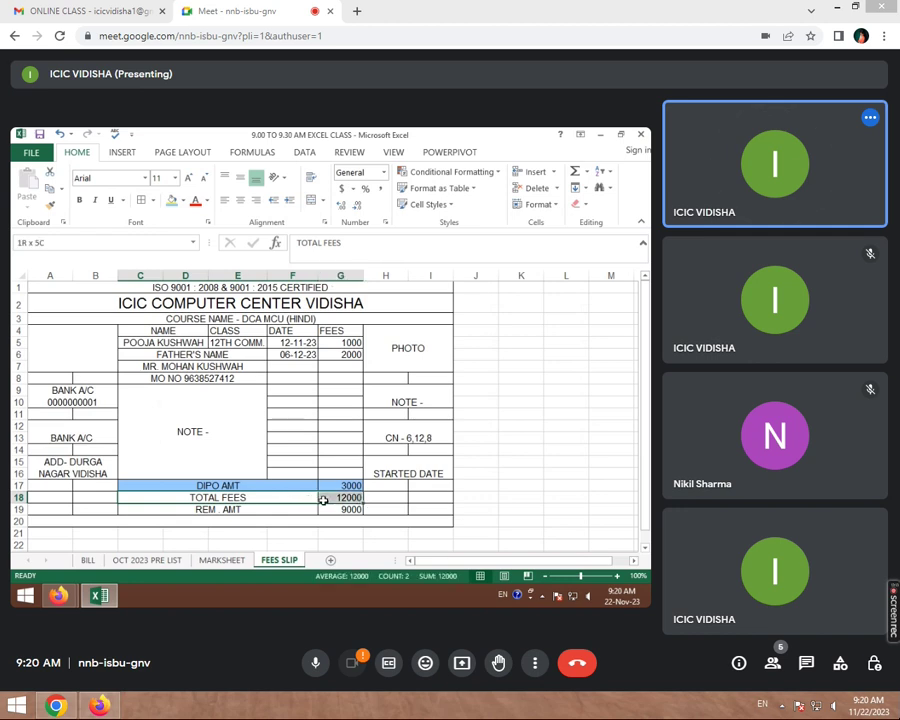
pyautogui.click(182, 200)
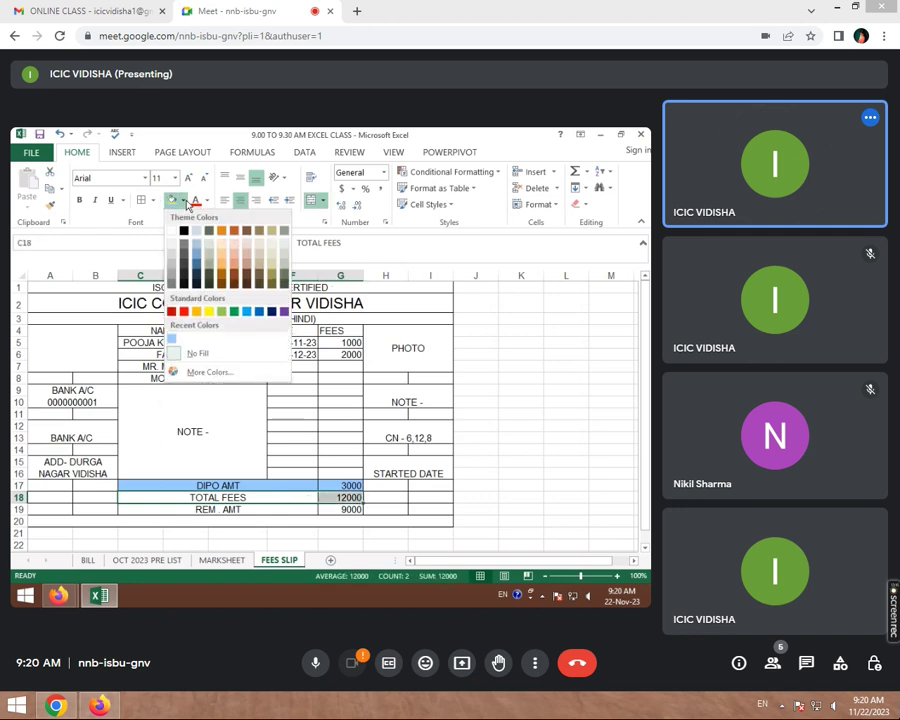
pyautogui.moveTo(247, 319); pyautogui.dragTo(248, 319)
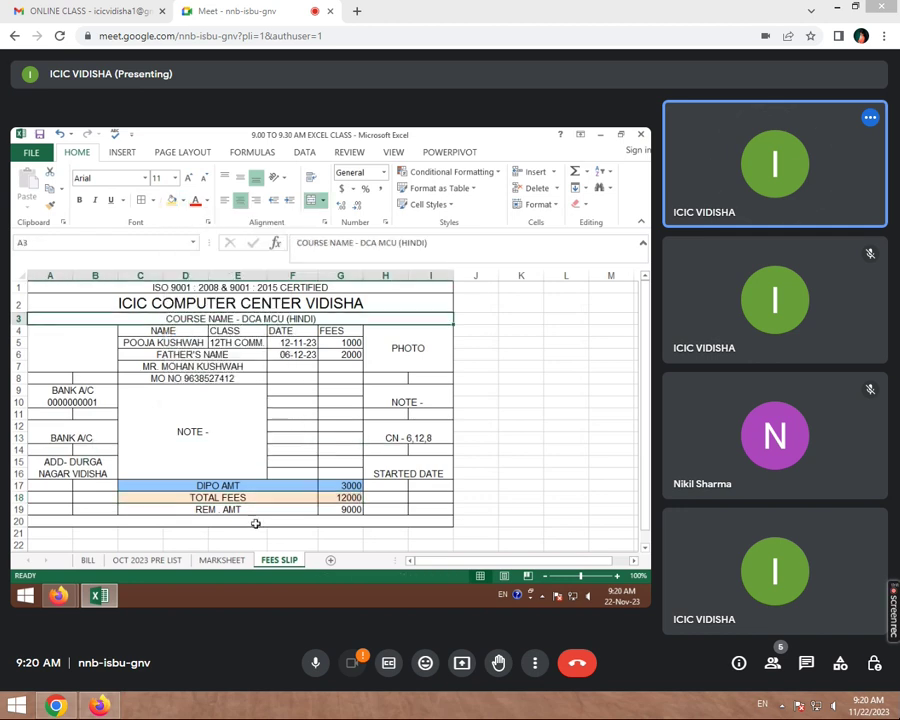
# - Fill the REM . AMT row light olive green
pyautogui.moveTo(204, 511); pyautogui.dragTo(345, 509)
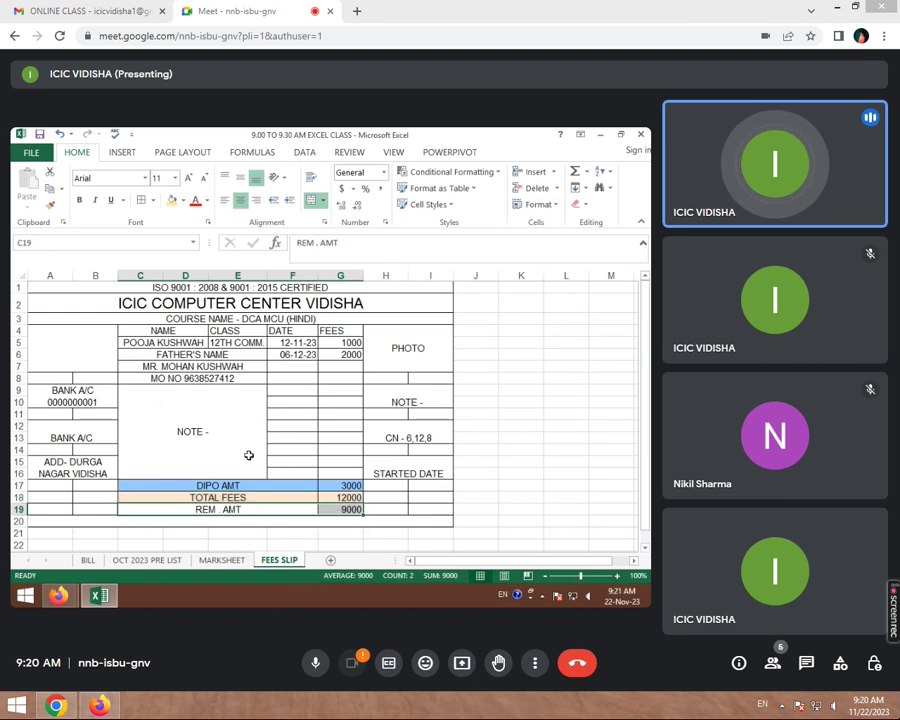
pyautogui.click(182, 200)
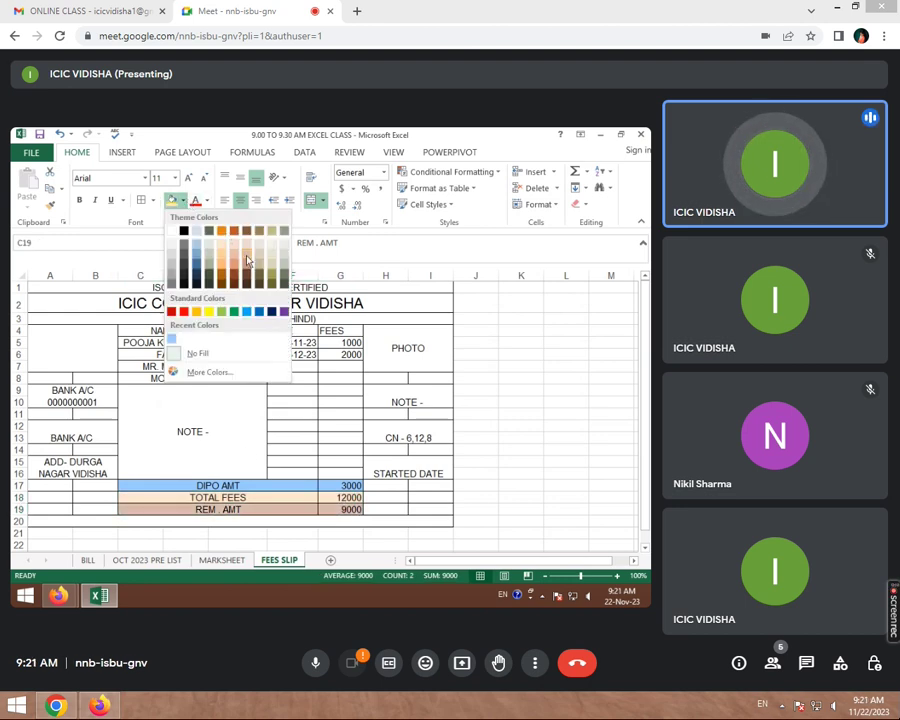
pyautogui.click(252, 251)
pyautogui.click(184, 201)
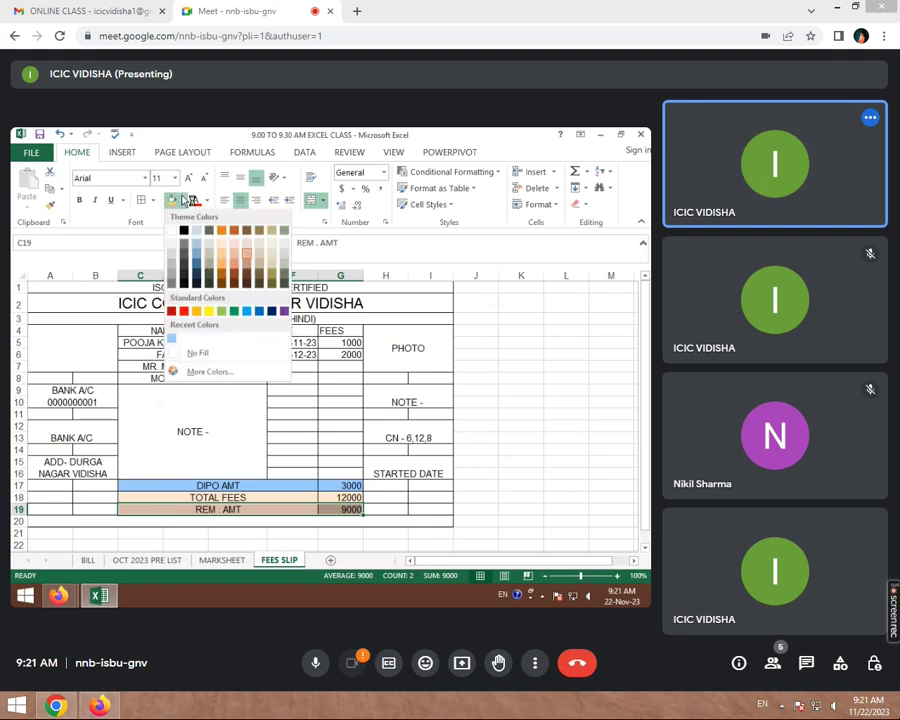
pyautogui.click(210, 257)
pyautogui.click(459, 337)
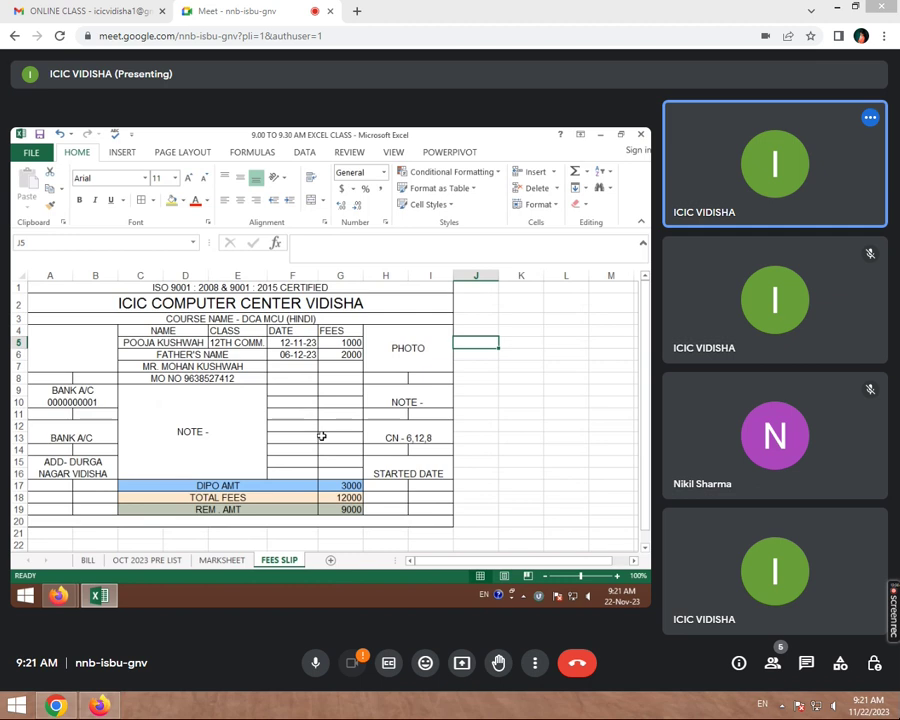
# - Centre-align the values in the FEES column G
pyautogui.click(340, 276)
pyautogui.click(241, 201)
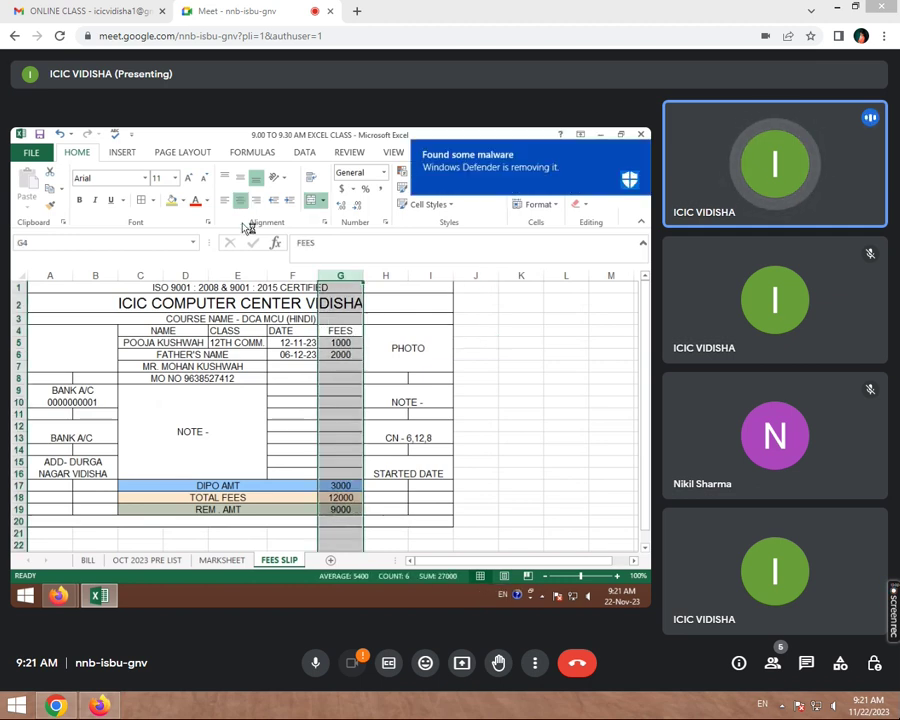
pyautogui.click(422, 366)
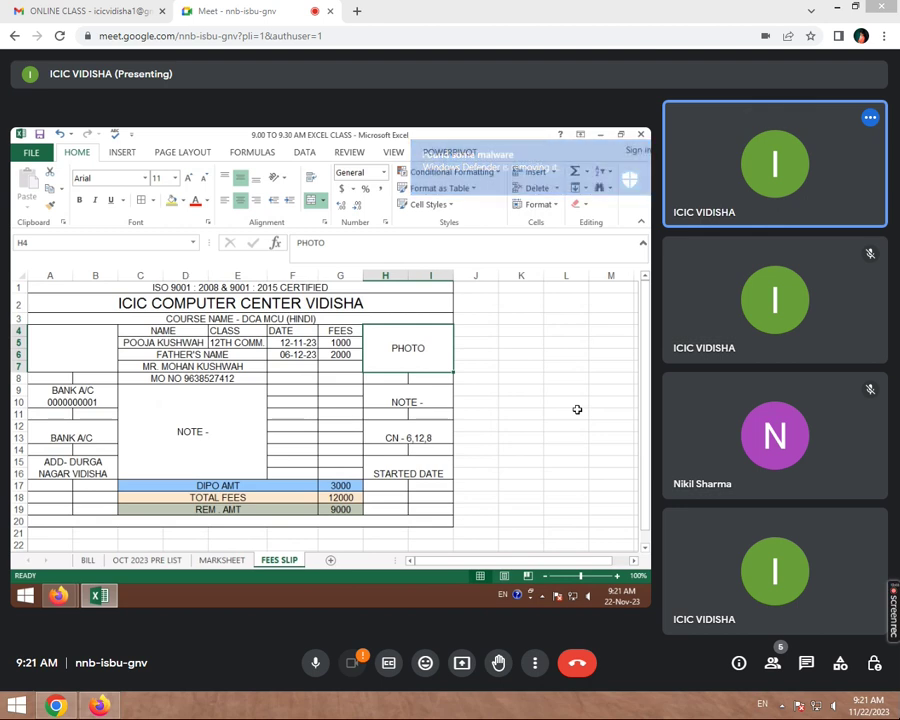
pyautogui.click(63, 356)
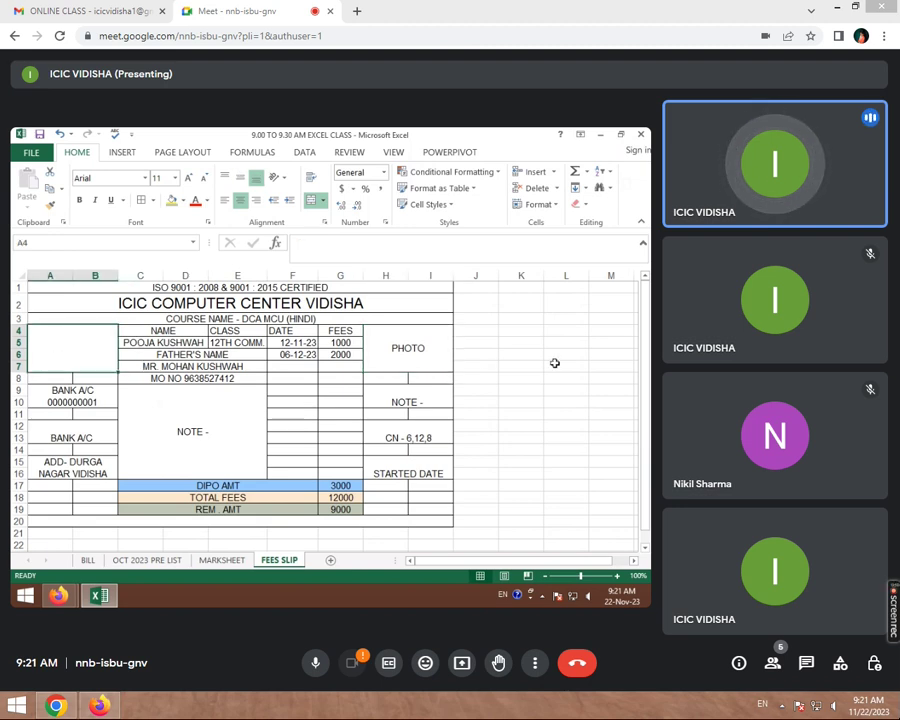
pyautogui.click(415, 350)
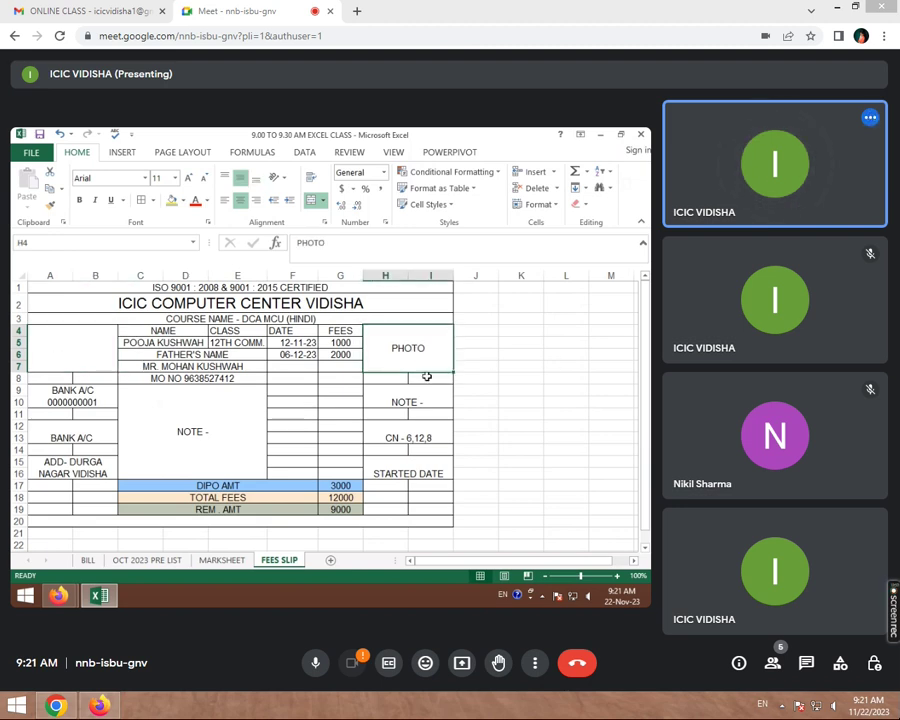
# - Make all text on the whole worksheet bold
pyautogui.click(13, 281)
pyautogui.click(79, 200)
pyautogui.click(174, 400)
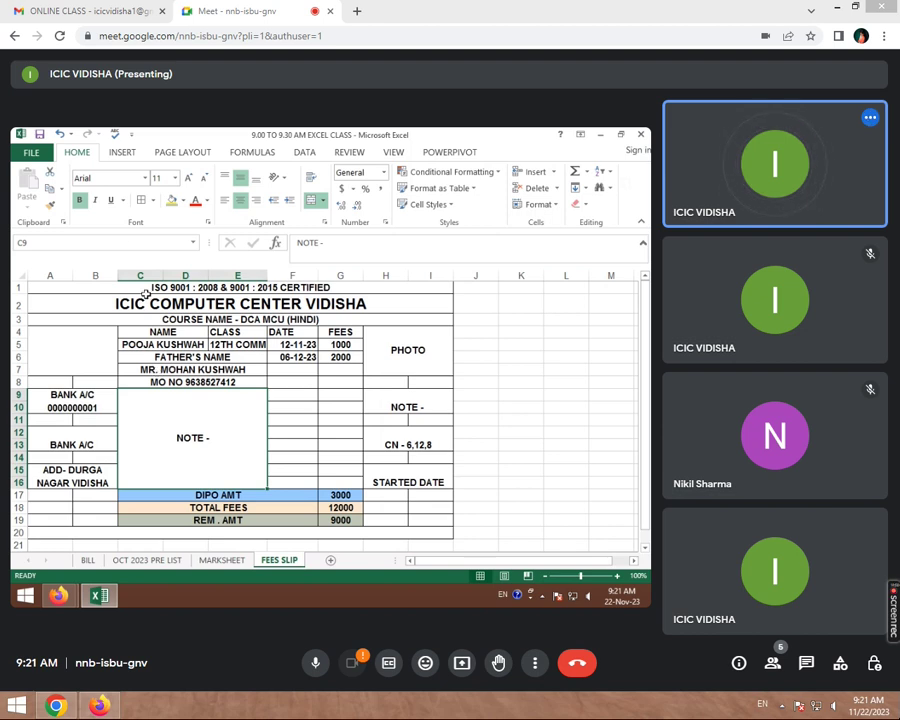
# - Insert the LOGO image from Local Disk (F:) > WALLPAPER onto the FEES SLIP sheet
pyautogui.click(122, 154)
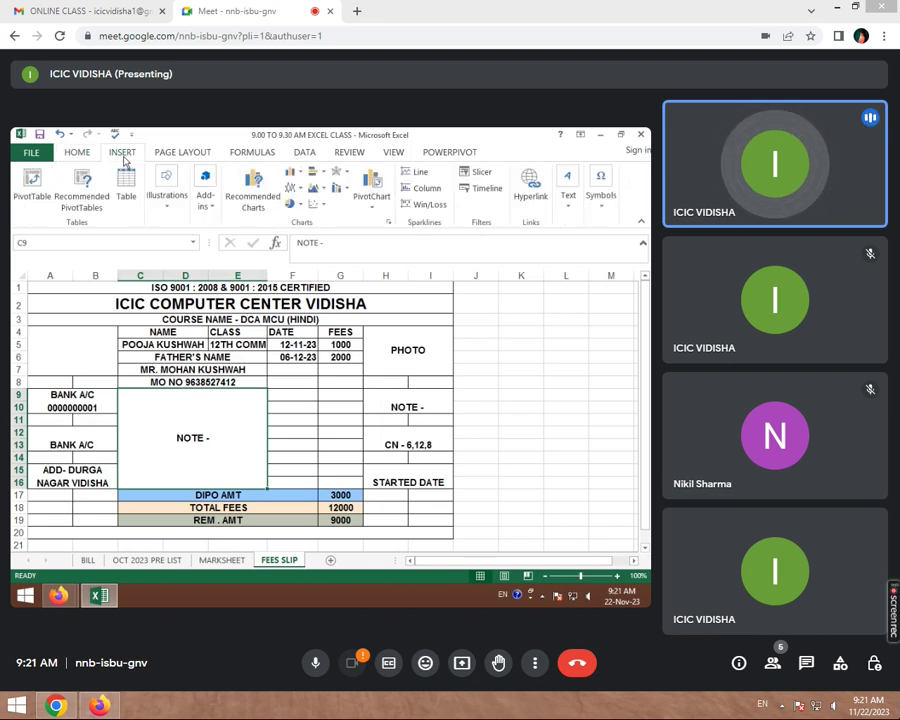
pyautogui.click(166, 190)
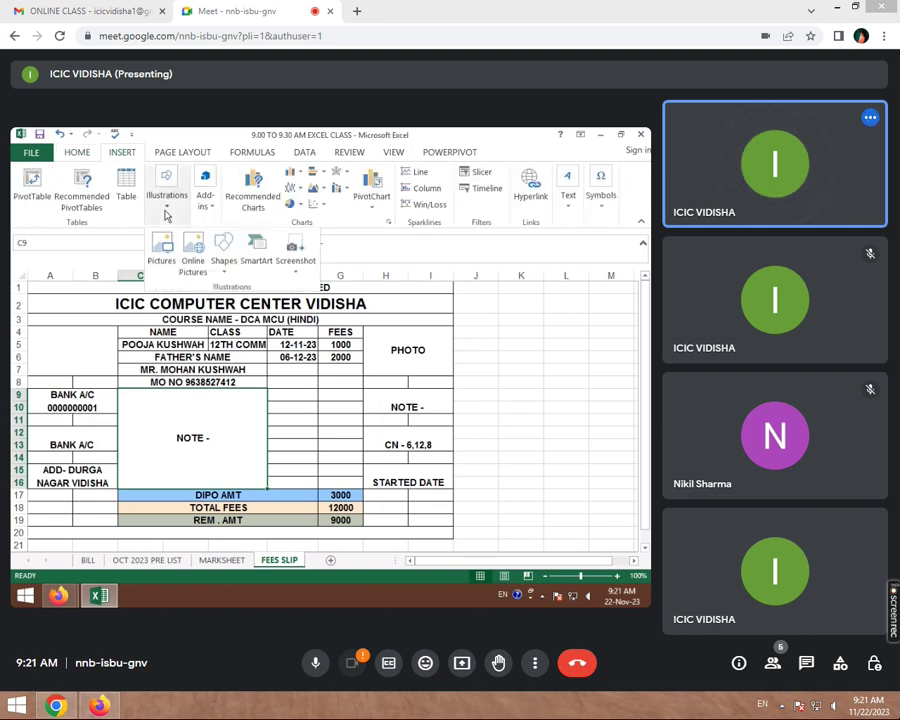
pyautogui.click(165, 262)
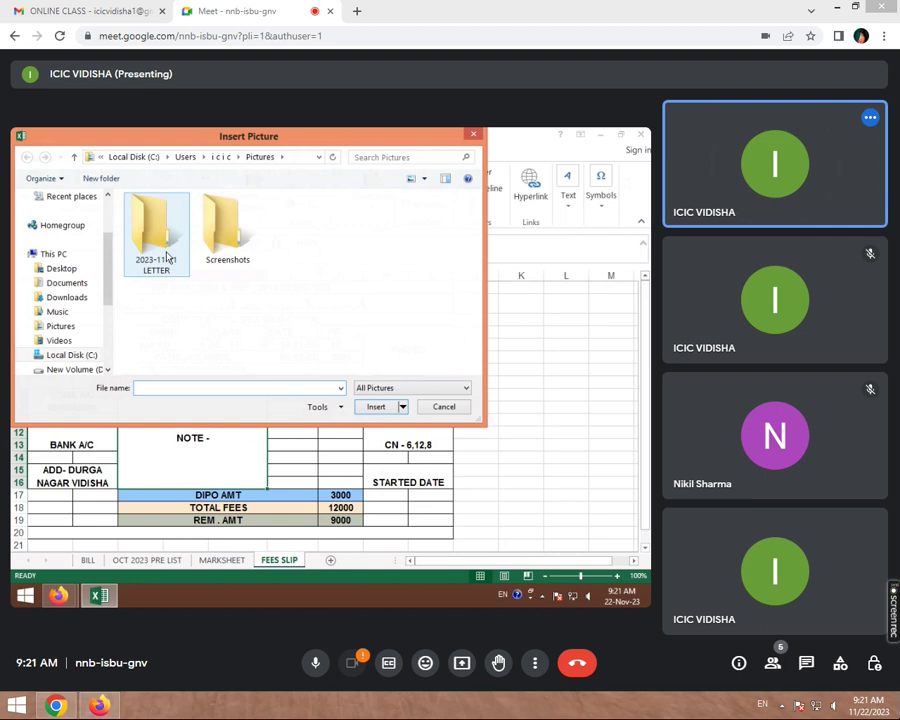
pyautogui.scroll(-2, 108, 368)
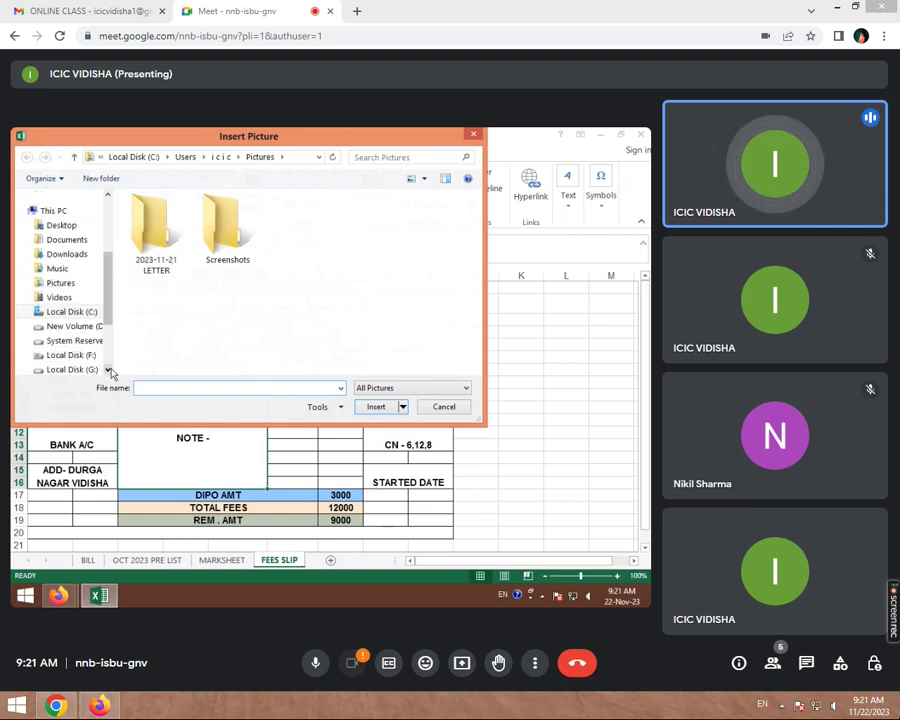
pyautogui.scroll(-1, 108, 368)
pyautogui.click(88, 312)
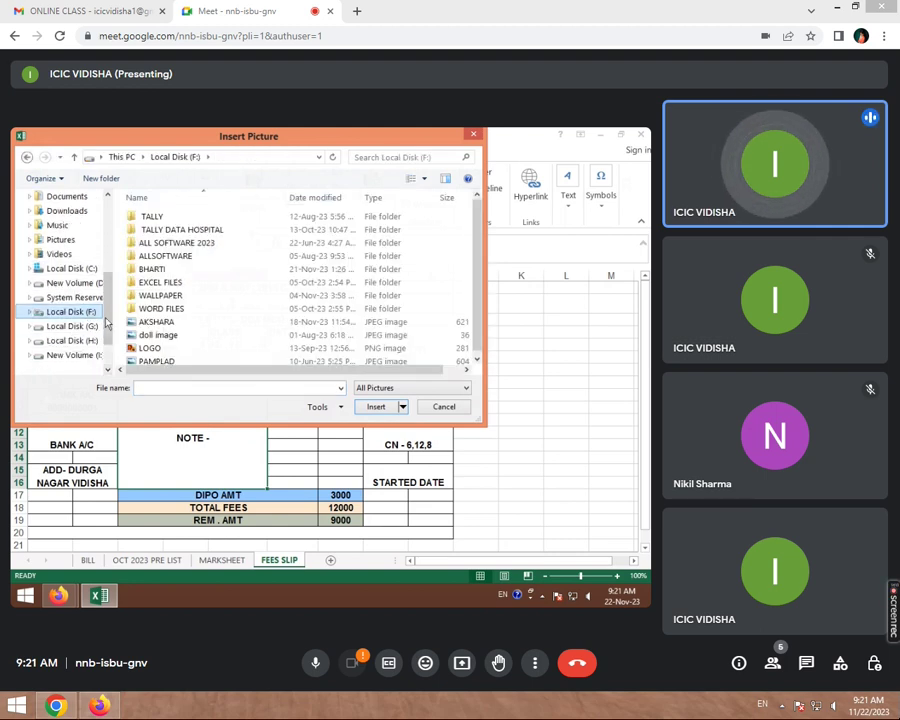
pyautogui.doubleClick(166, 297)
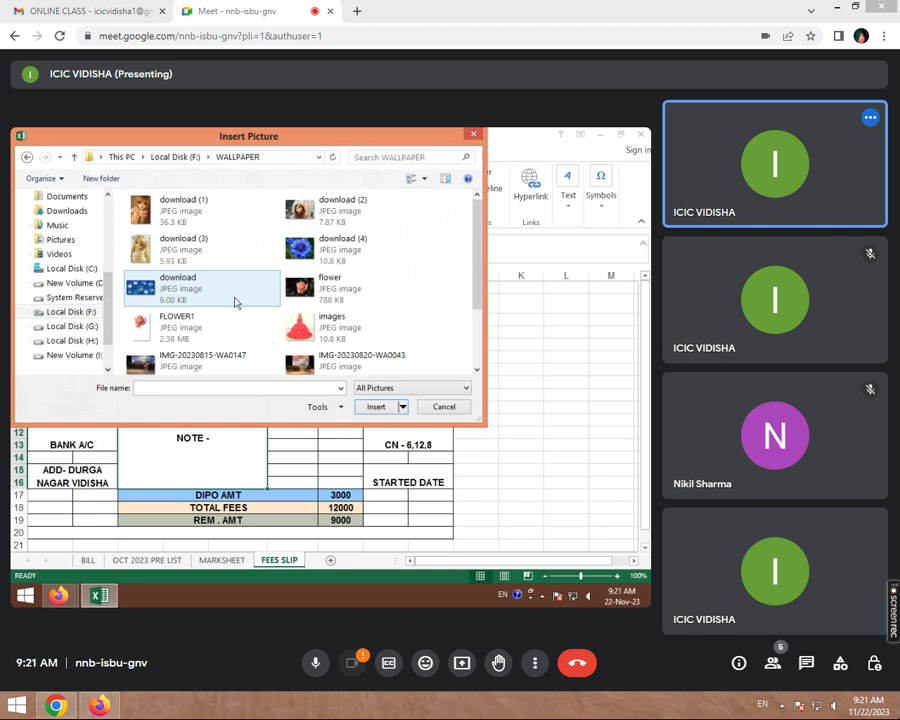
pyautogui.scroll(-2, 236, 302)
pyautogui.click(181, 317)
pyautogui.click(372, 407)
# - Move the ICIC logo into the empty A4:B7 block and resize it to about 0.74" by 1.34"
pyautogui.moveTo(190, 372); pyautogui.dragTo(240, 342)
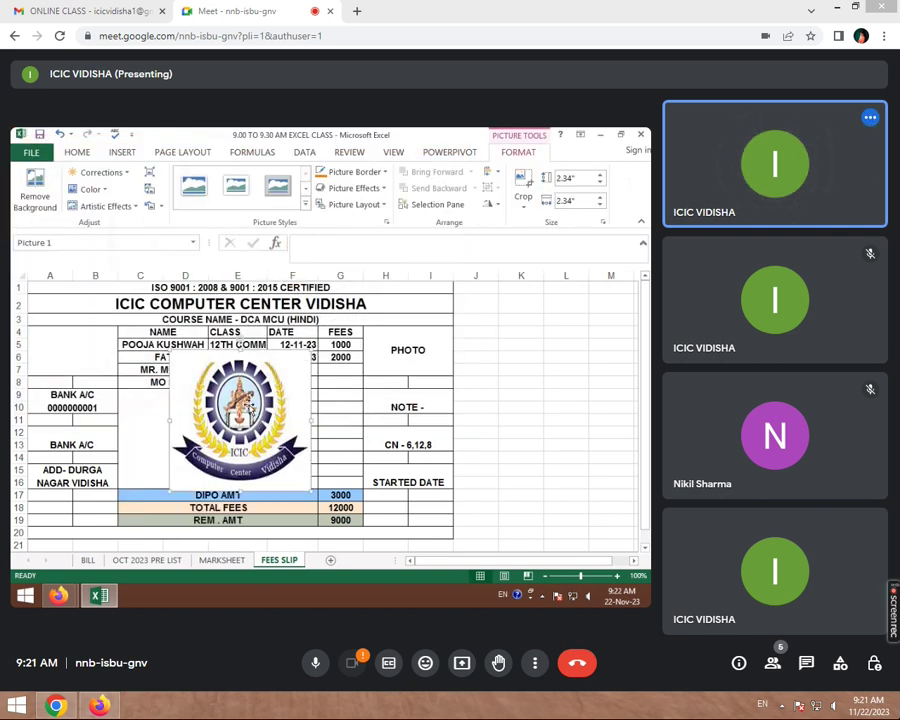
pyautogui.moveTo(238, 343); pyautogui.dragTo(185, 322)
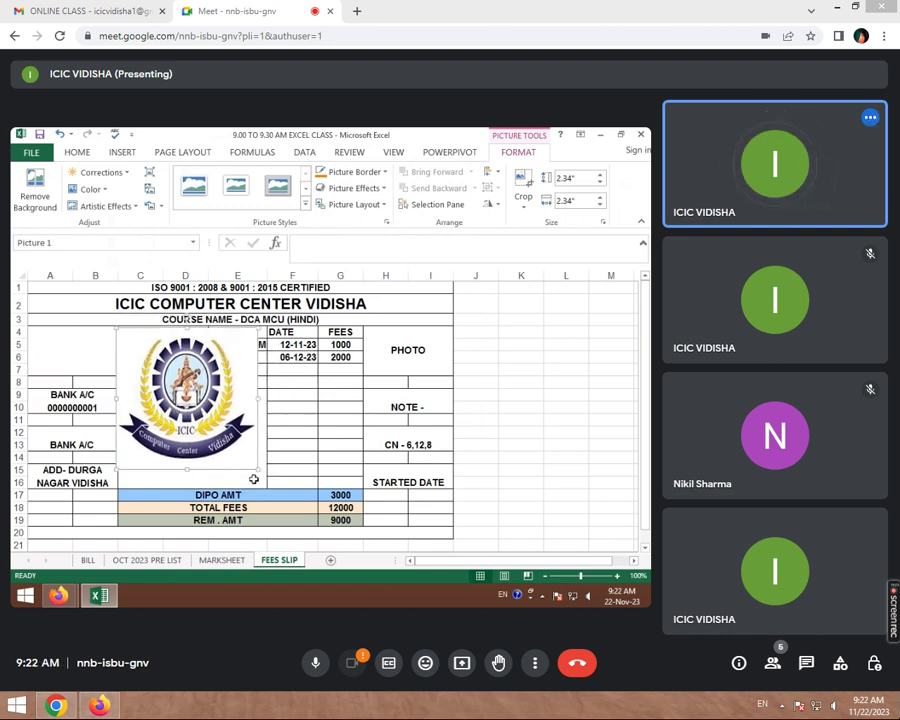
pyautogui.moveTo(254, 479)
pyautogui.mouseDown()
pyautogui.moveTo(157, 368)
pyautogui.moveTo(50, 348)
pyautogui.mouseUp()
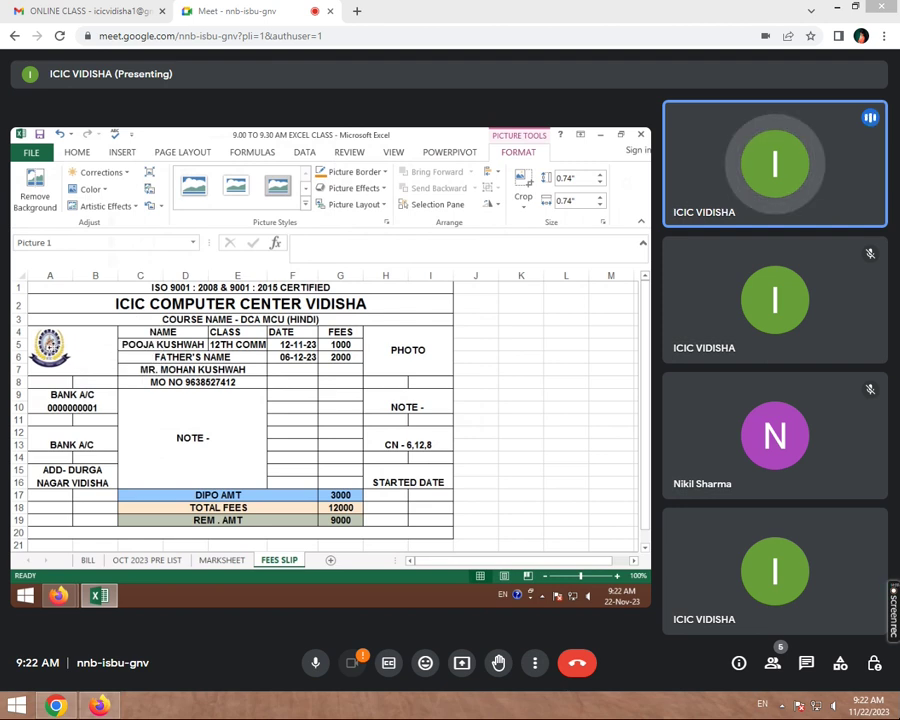
pyautogui.moveTo(50, 350); pyautogui.dragTo(117, 354)
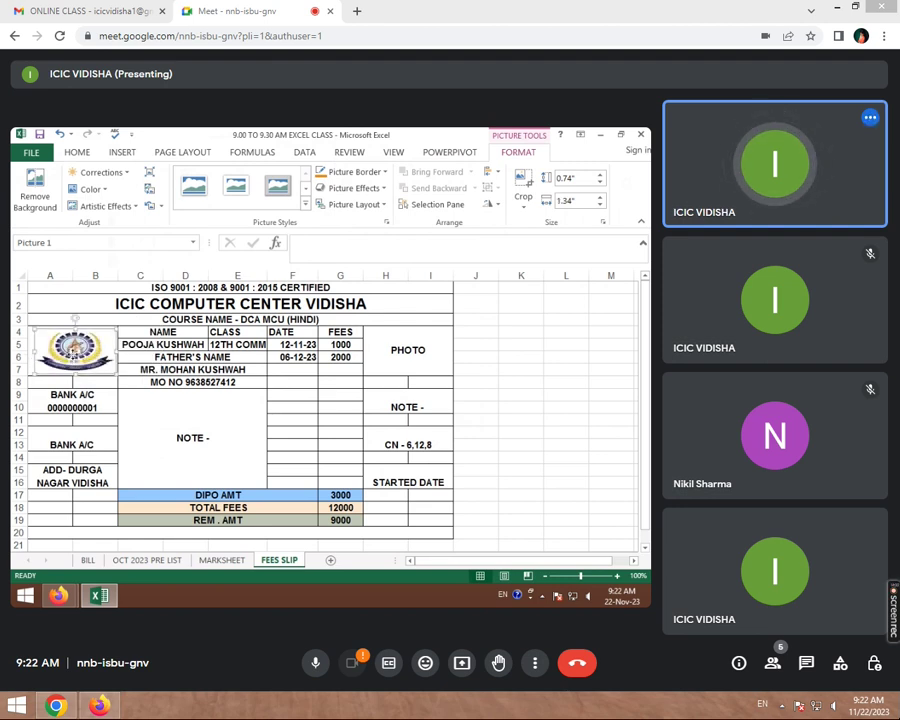
# - Select the whole sheet and make every row shorter
pyautogui.click(125, 408)
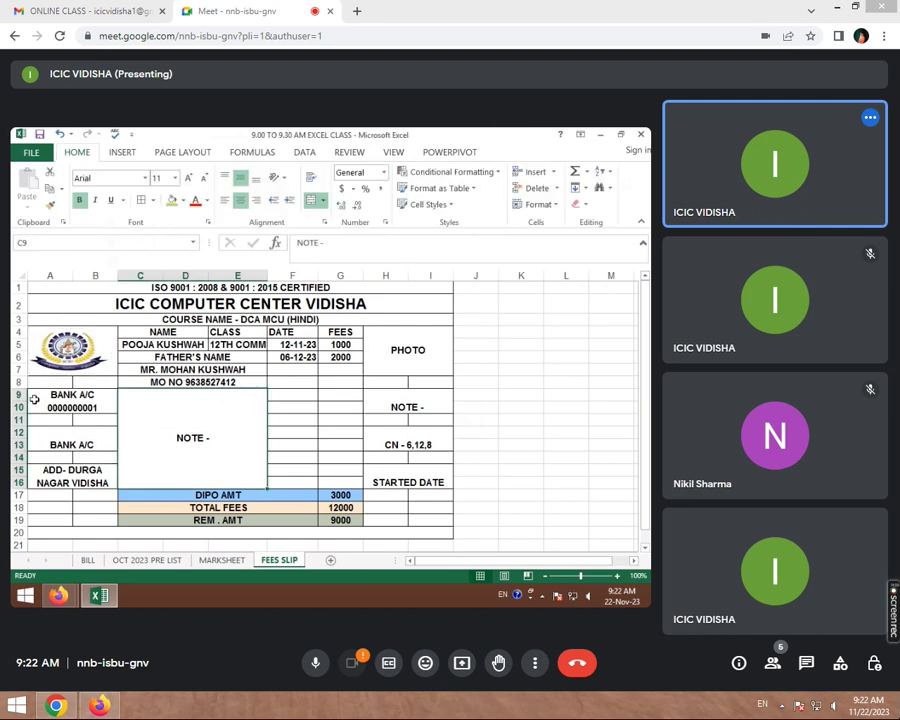
pyautogui.click(19, 277)
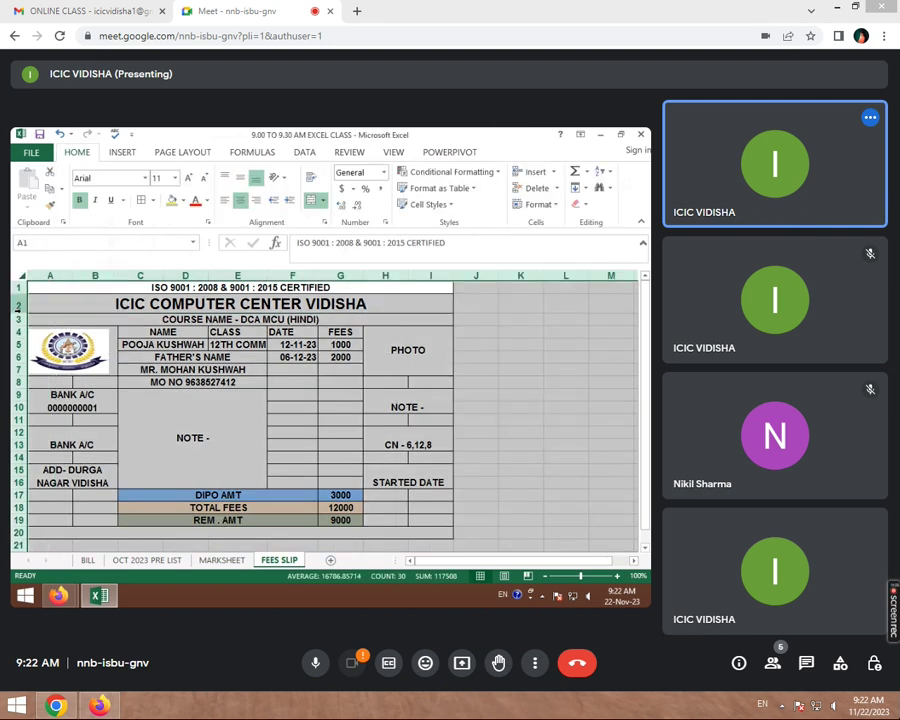
pyautogui.moveTo(17, 312); pyautogui.dragTo(17, 318)
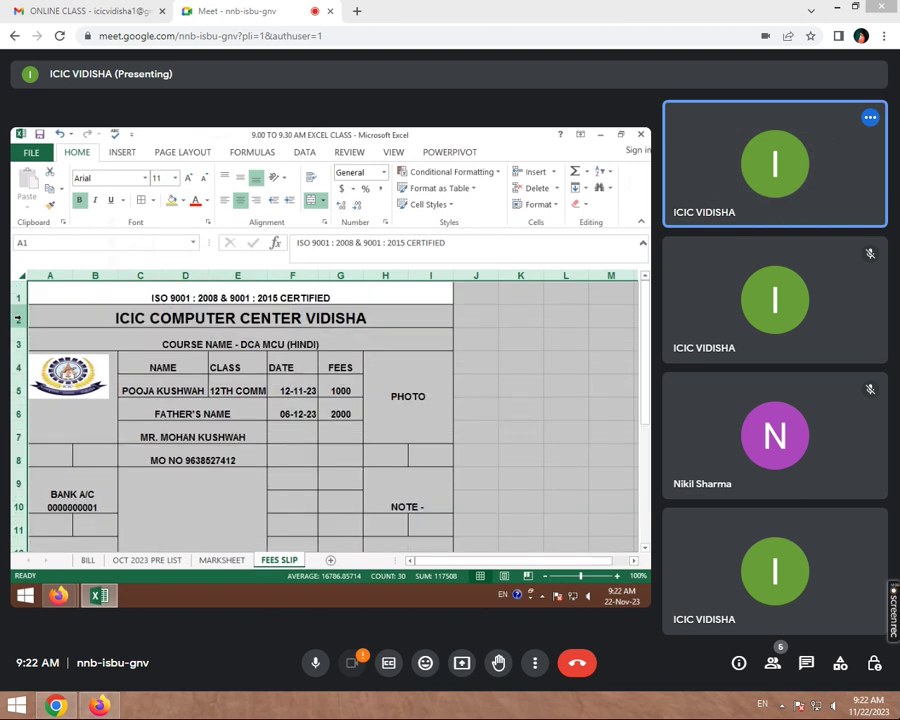
pyautogui.moveTo(21, 326); pyautogui.dragTo(18, 314)
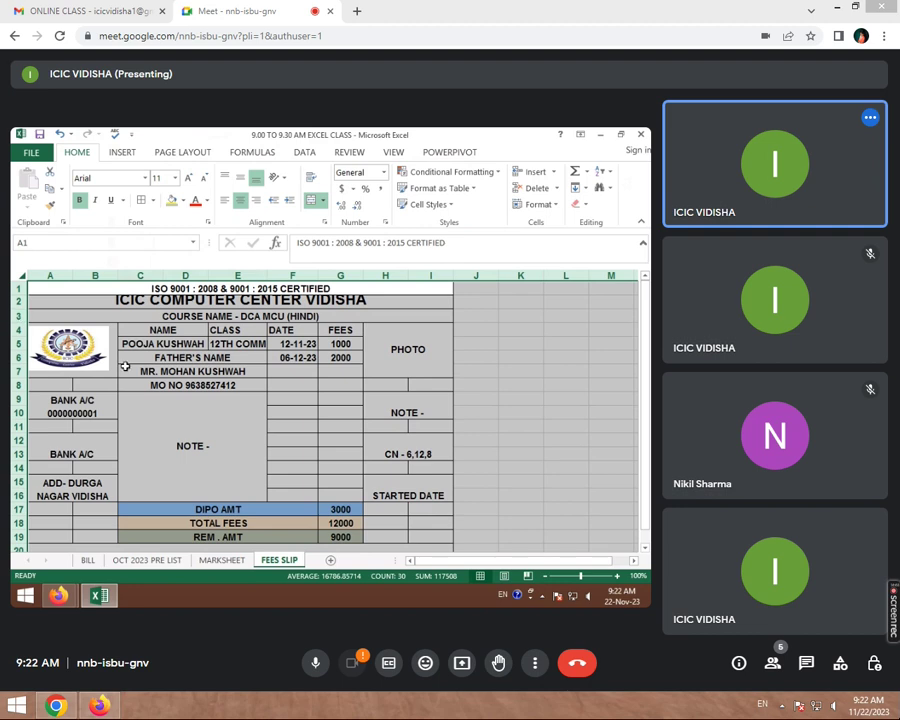
pyautogui.click(140, 371)
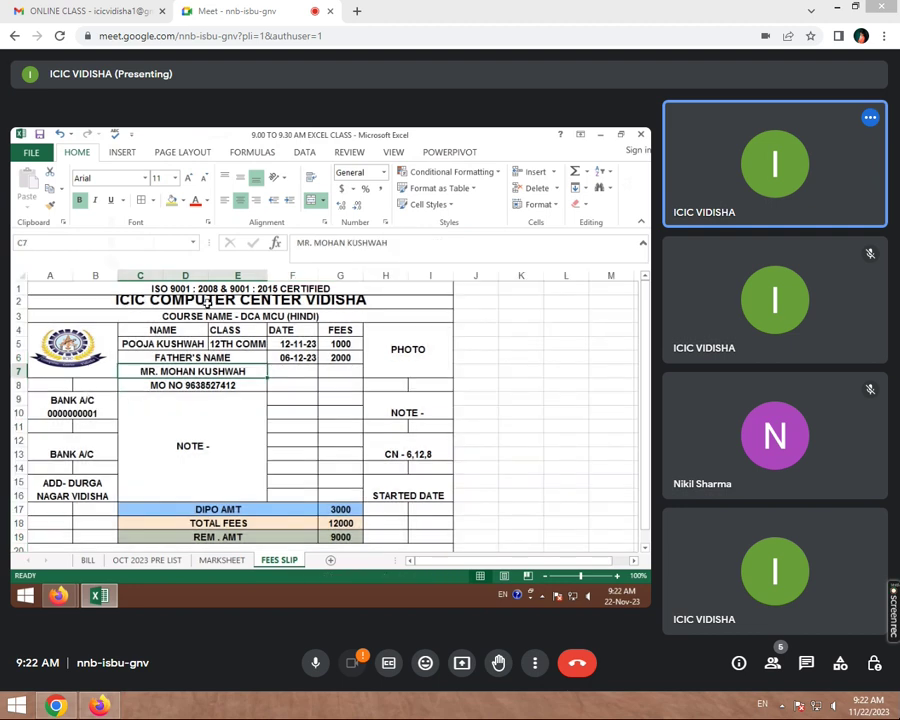
# - Make row 2, the ICIC COMPUTER CENTER VIDISHA title row, taller
pyautogui.click(176, 299)
pyautogui.moveTo(20, 308); pyautogui.dragTo(21, 315)
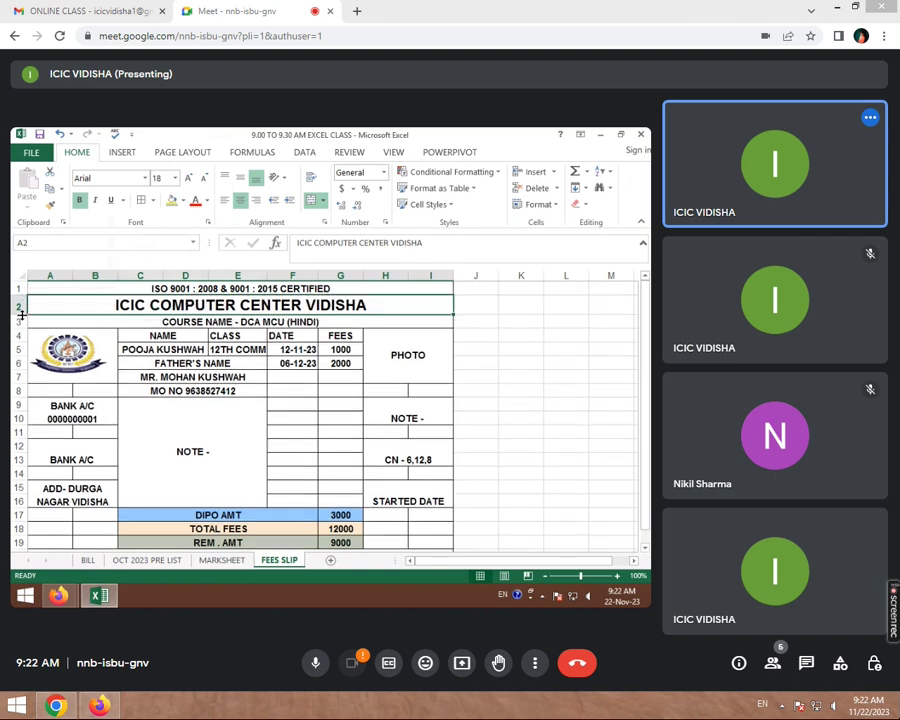
pyautogui.click(208, 367)
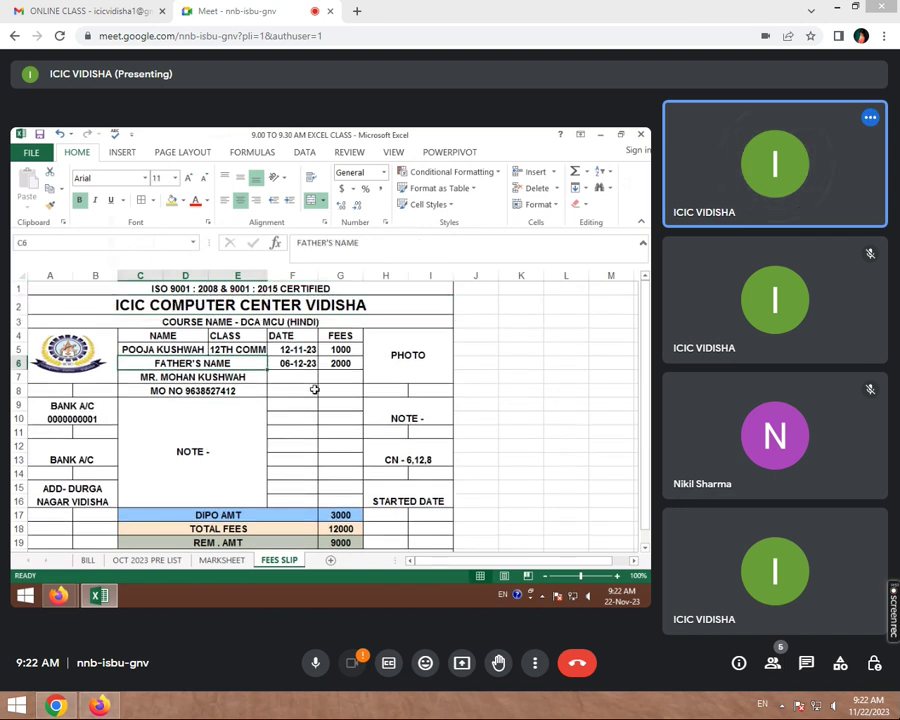
# - Stretch the ICIC logo so it fills the A4:B7 block
pyautogui.click(68, 370)
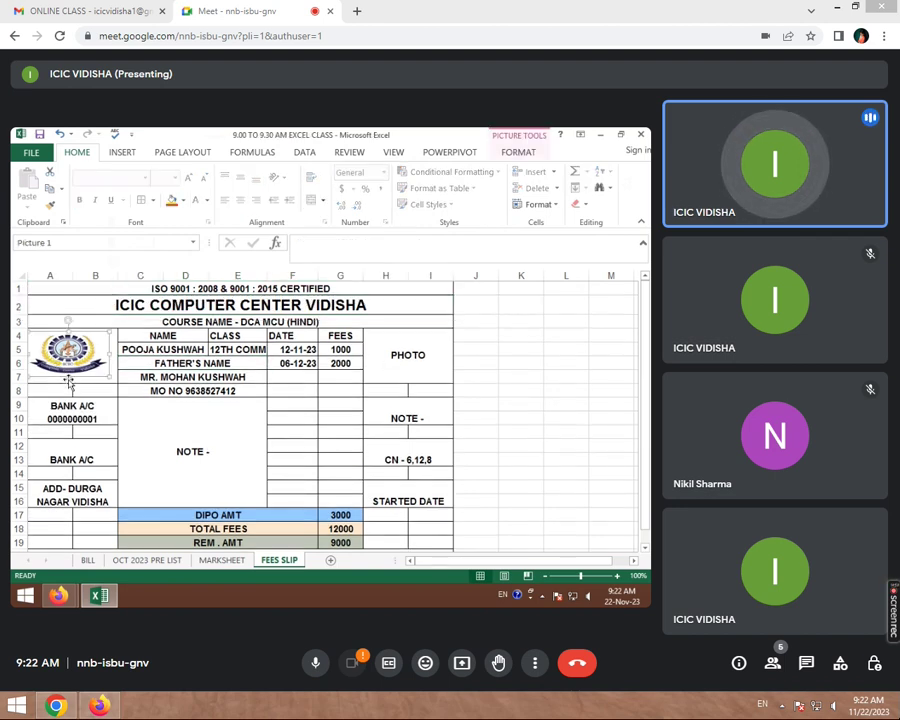
pyautogui.moveTo(68, 378)
pyautogui.mouseDown()
pyautogui.moveTo(72, 390)
pyautogui.moveTo(72, 378)
pyautogui.mouseUp()
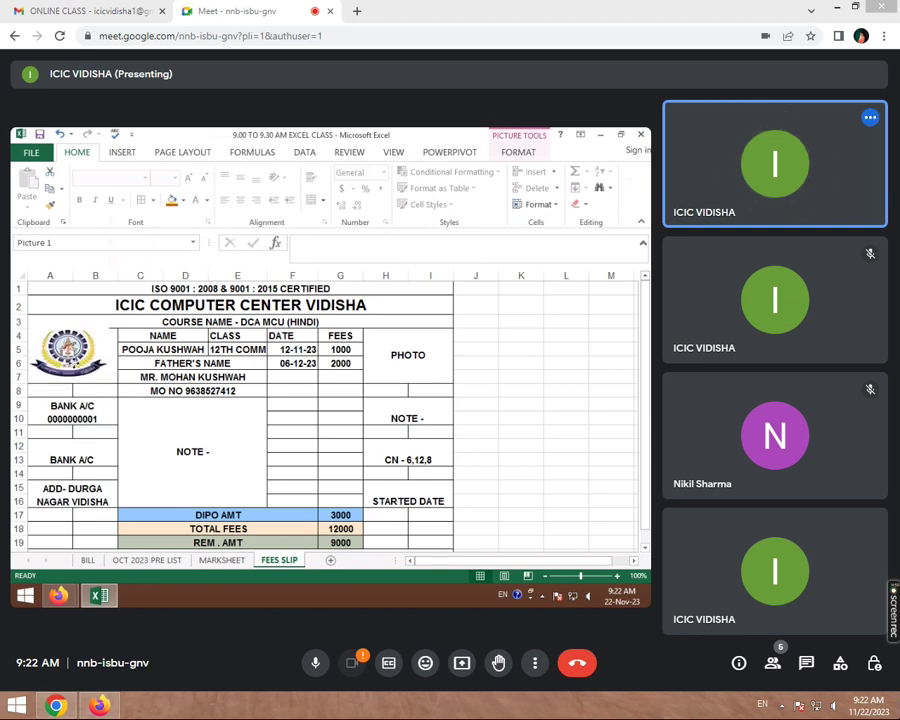
pyautogui.click(72, 365)
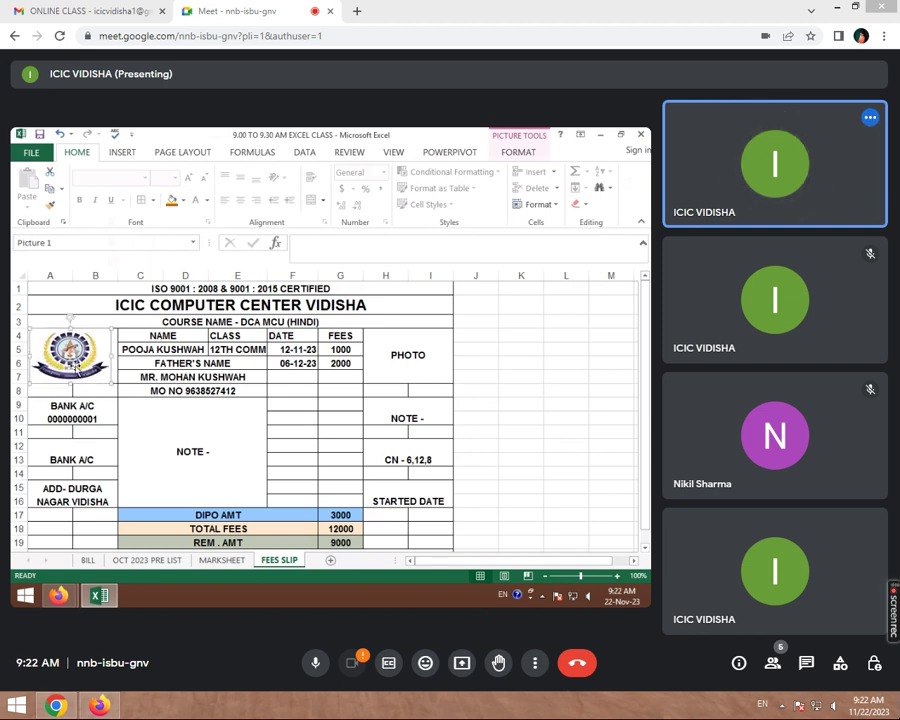
pyautogui.click(141, 419)
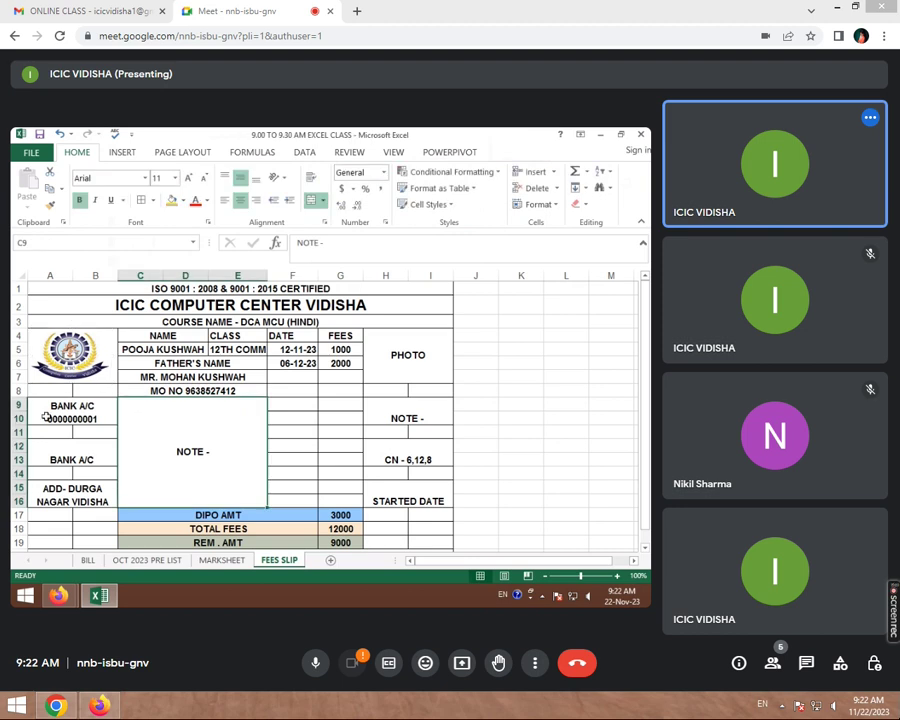
pyautogui.click(422, 355)
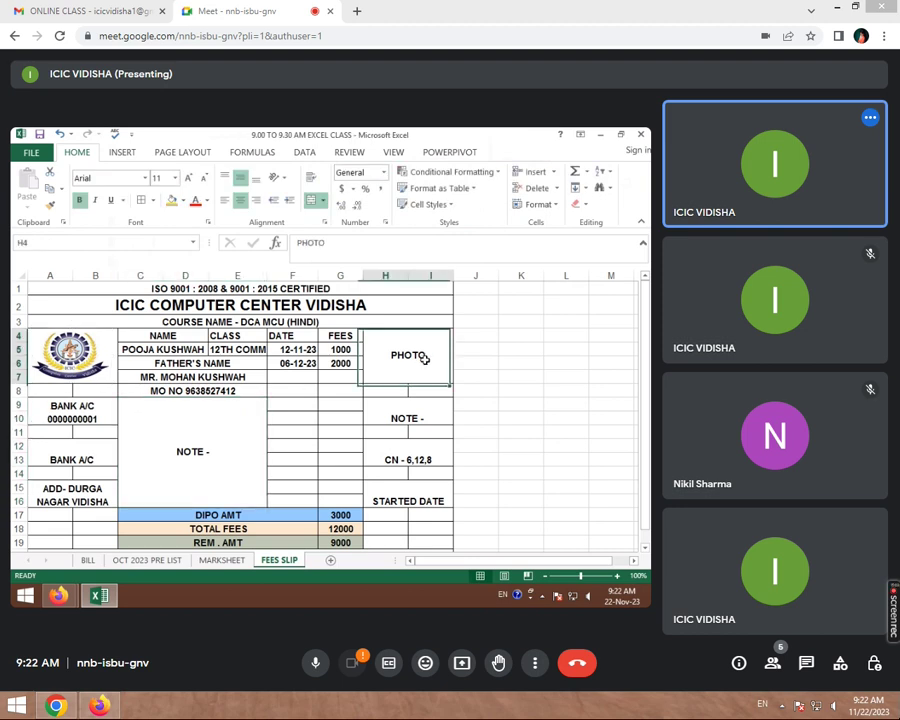
# - Insert the download (2) image from the WALLPAPER folder as a picture
pyautogui.click(122, 152)
pyautogui.click(166, 188)
pyautogui.click(164, 252)
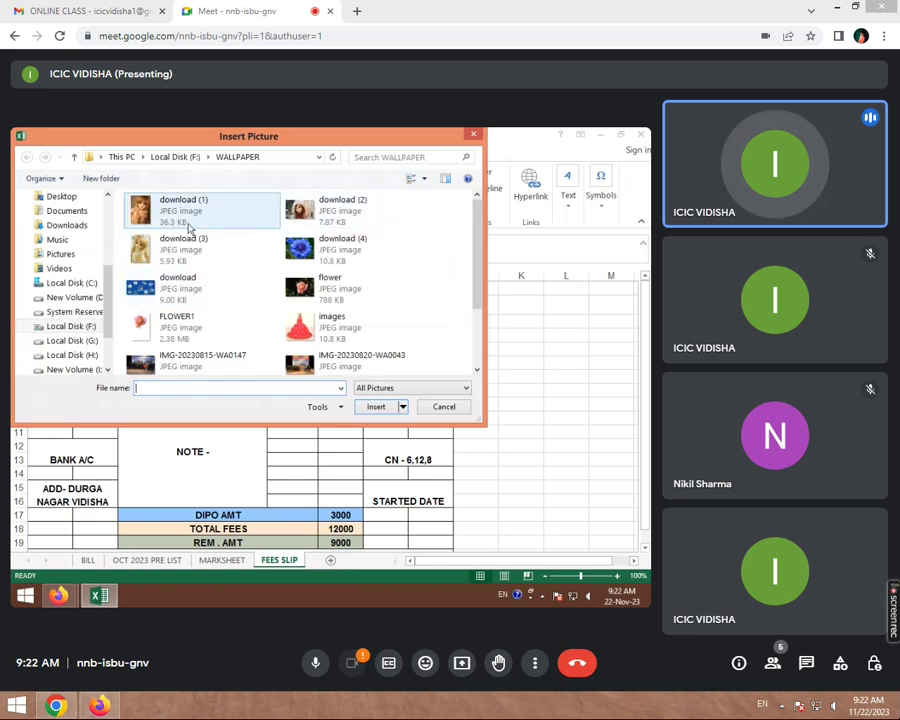
pyautogui.click(338, 210)
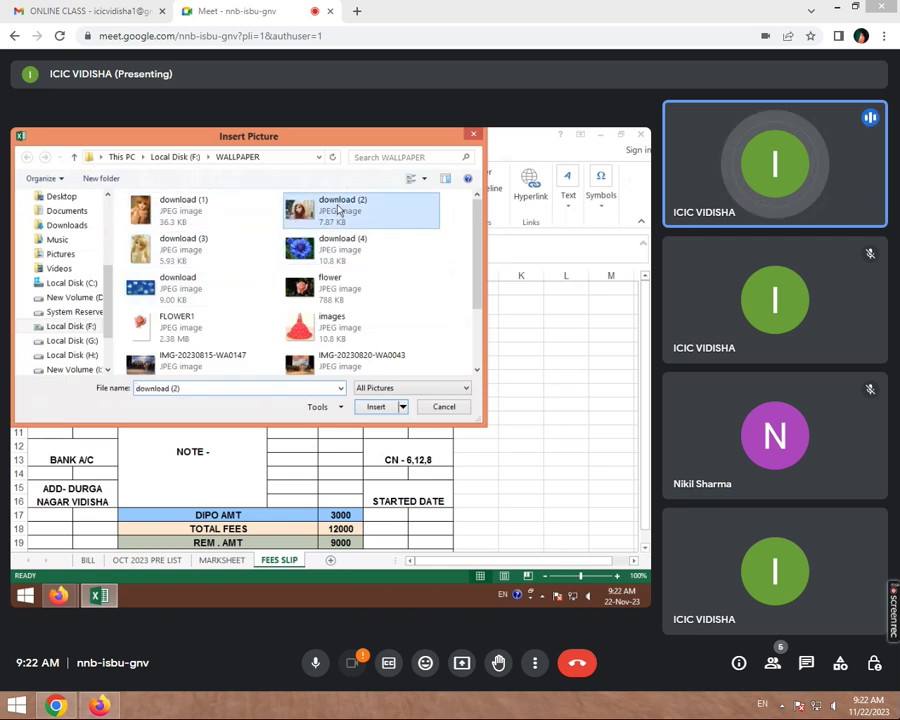
pyautogui.click(376, 406)
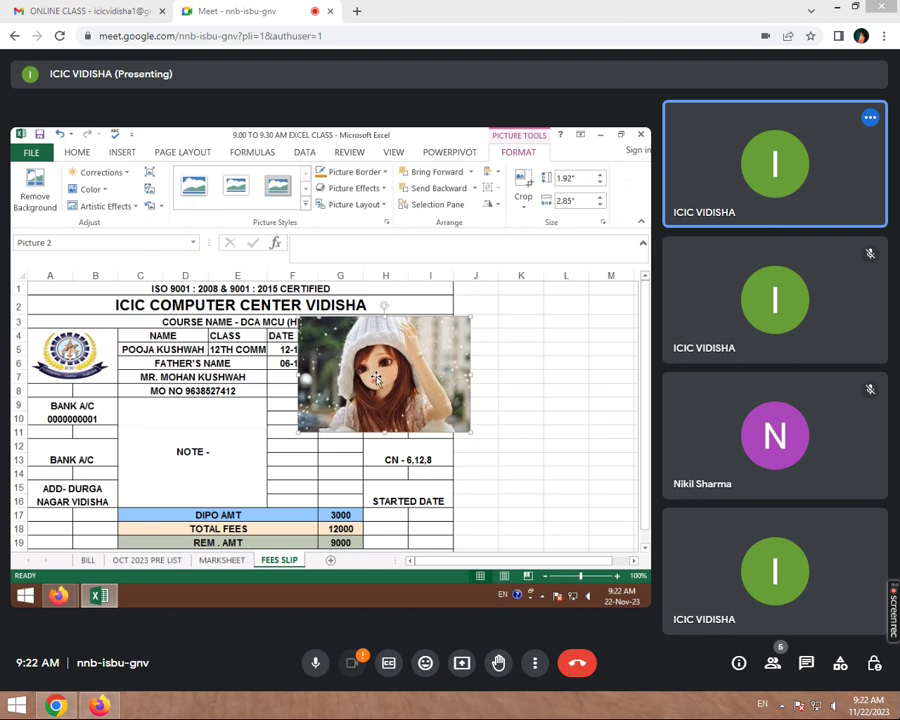
# - Resize the picture to about 0.85" by 1.35" so it fills the H4:I7 PHOTO box
pyautogui.moveTo(468, 433)
pyautogui.mouseDown()
pyautogui.moveTo(365, 361)
pyautogui.moveTo(398, 360)
pyautogui.mouseUp()
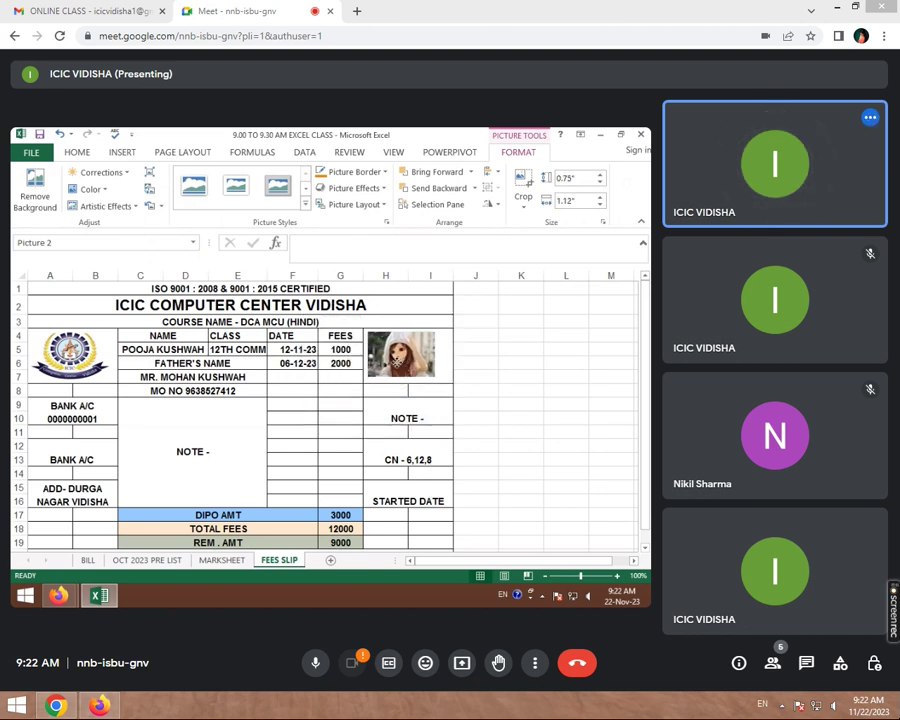
pyautogui.click(396, 362)
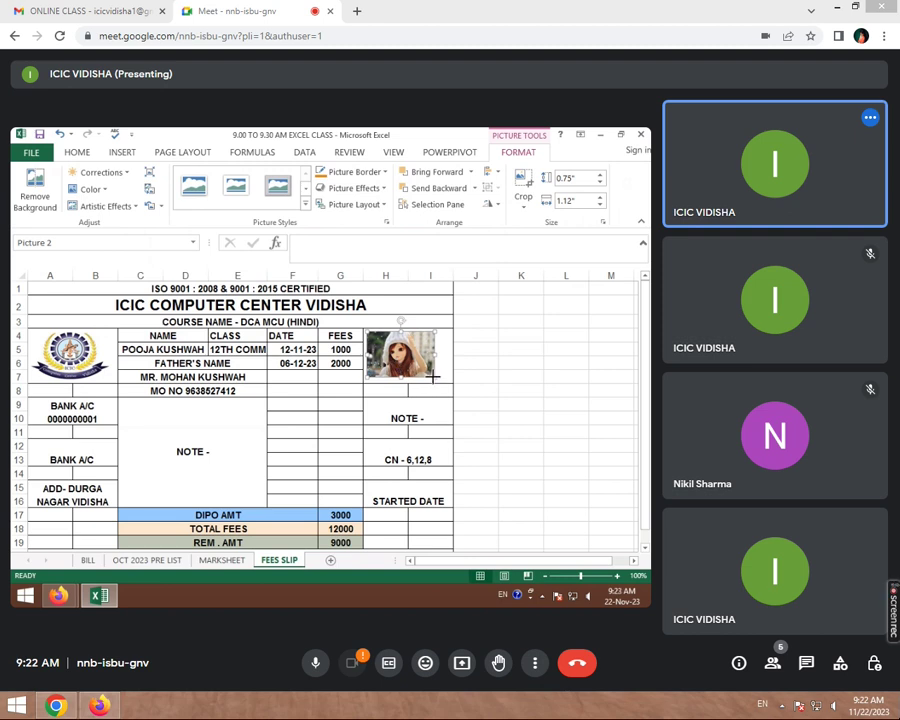
pyautogui.moveTo(433, 376); pyautogui.dragTo(440, 380)
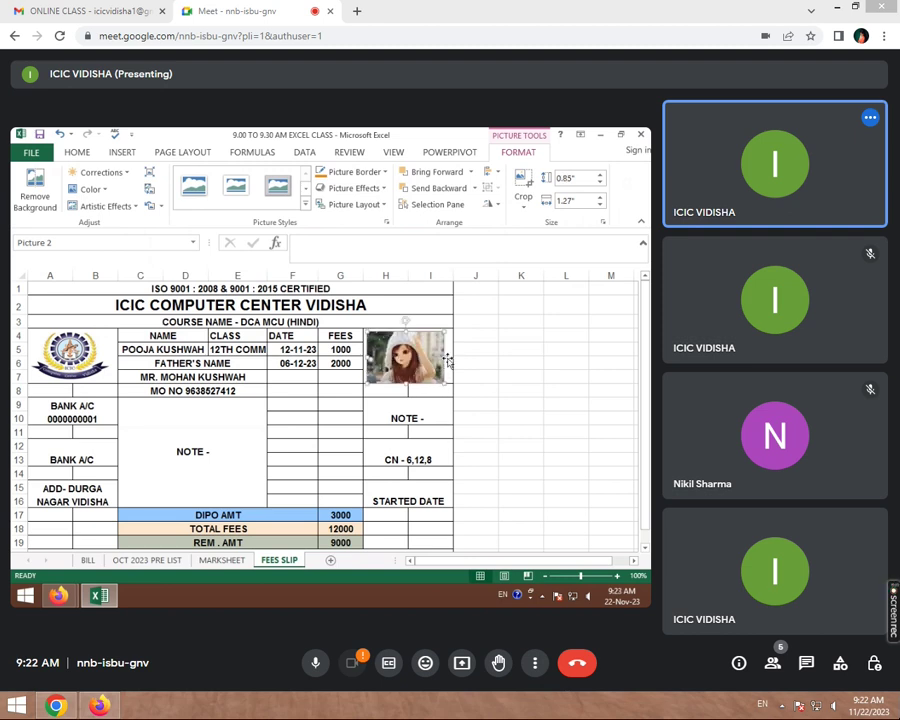
pyautogui.press('Escape')
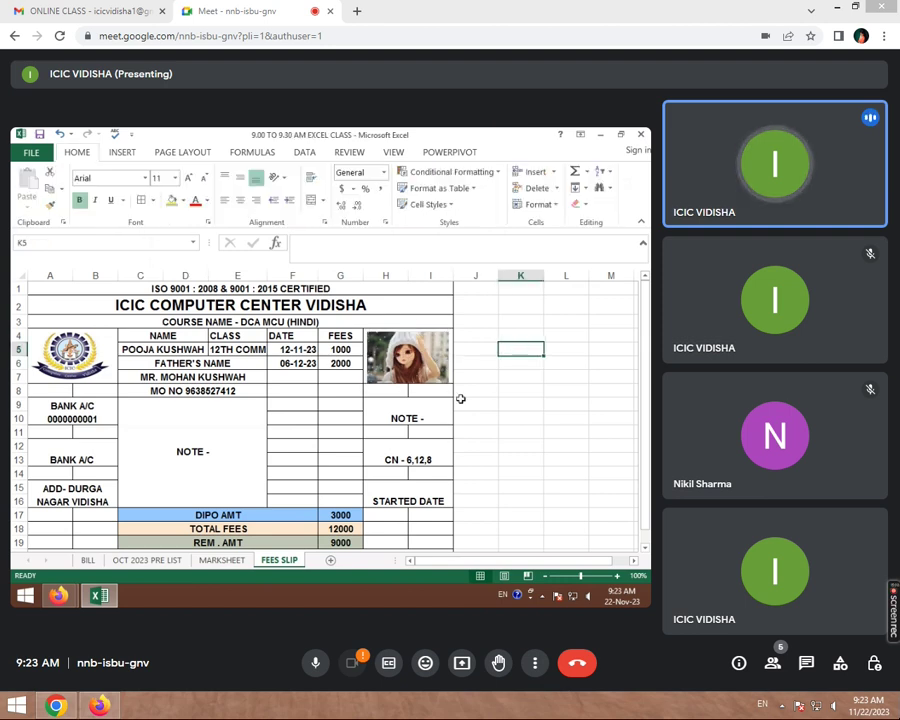
pyautogui.click(410, 366)
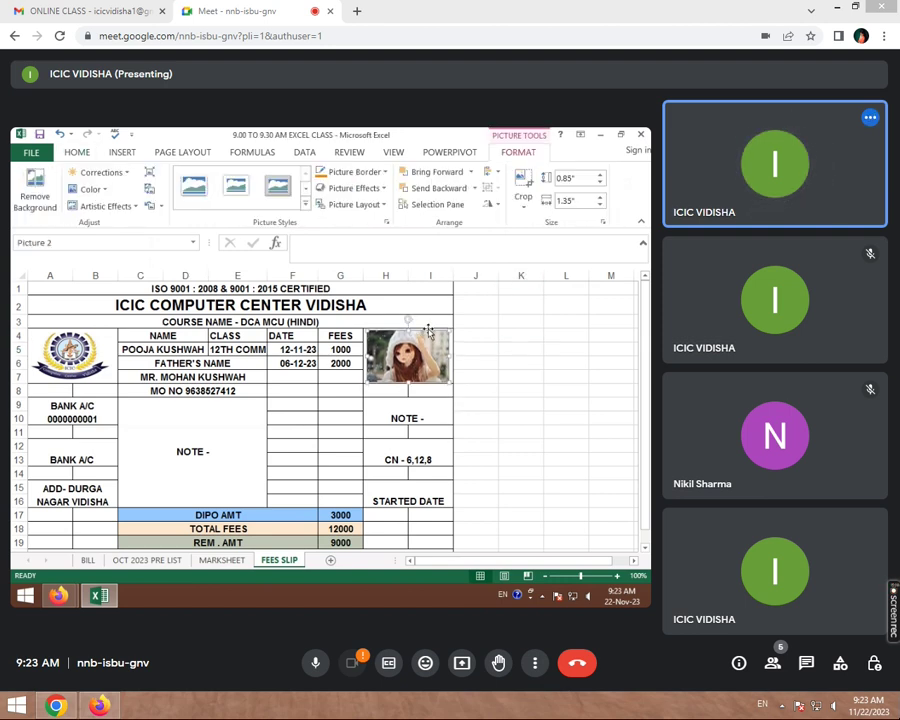
pyautogui.click(520, 362)
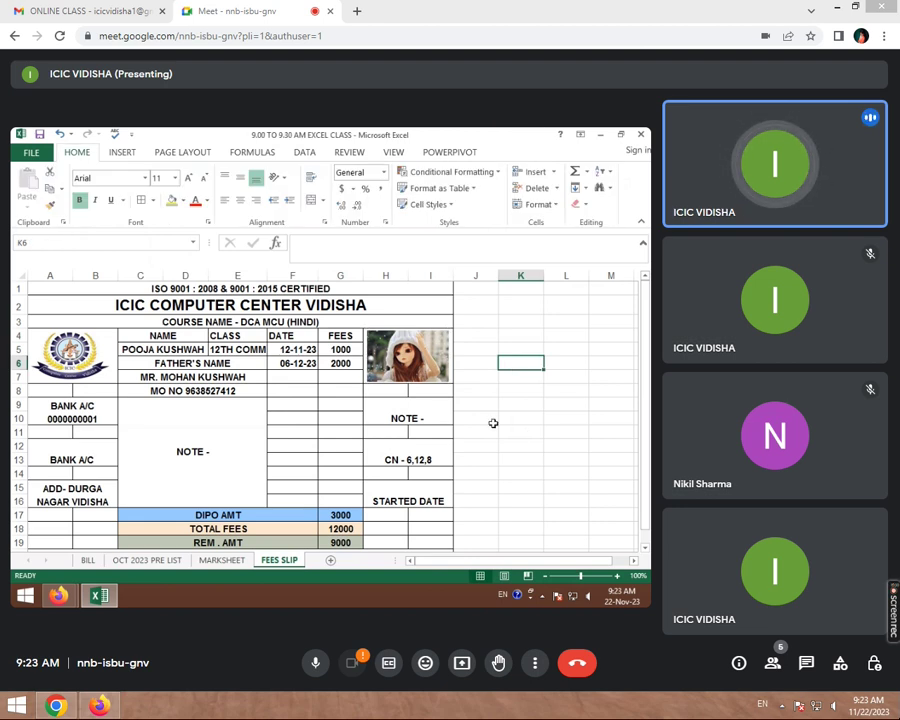
pyautogui.click(376, 300)
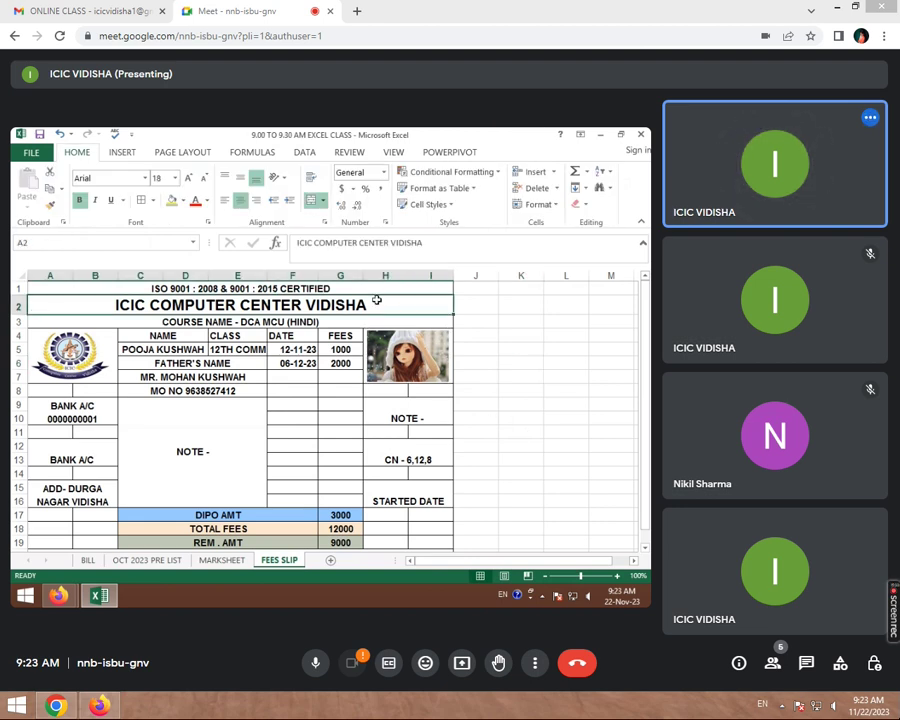
# - Raise the A2 title font from 18 to 20 and the A1 certification line from 11 to 12
pyautogui.click(188, 179)
pyautogui.click(572, 377)
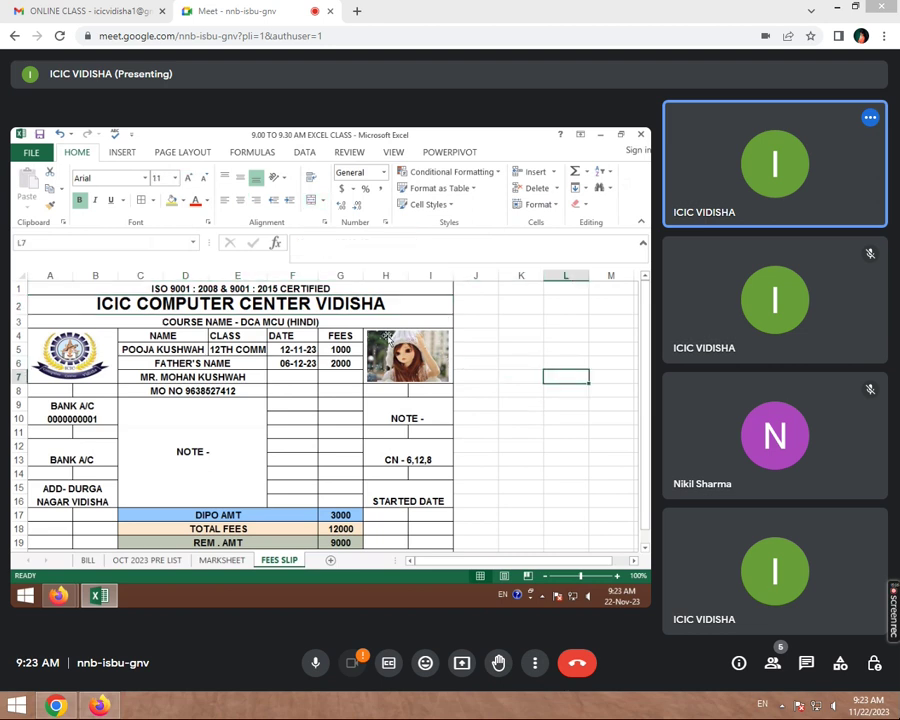
pyautogui.click(338, 290)
pyautogui.click(186, 179)
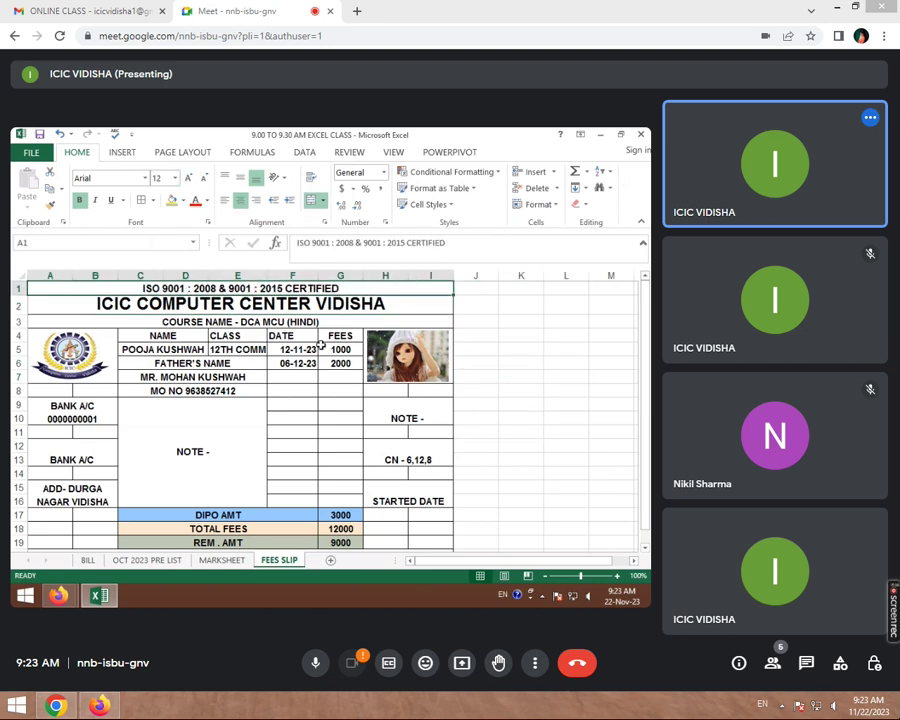
pyautogui.click(491, 319)
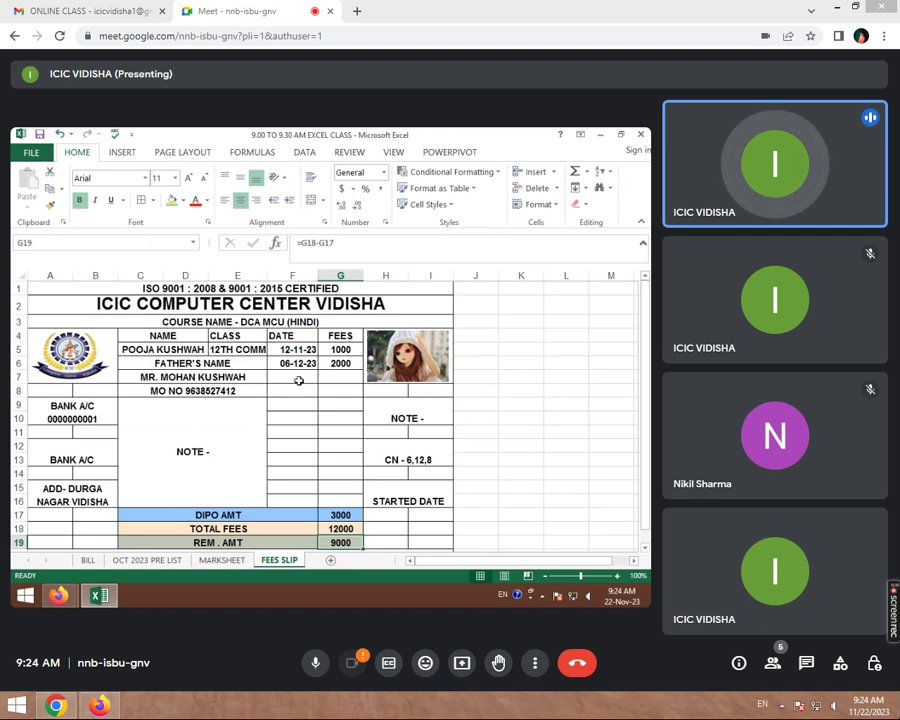
pyautogui.click(298, 473)
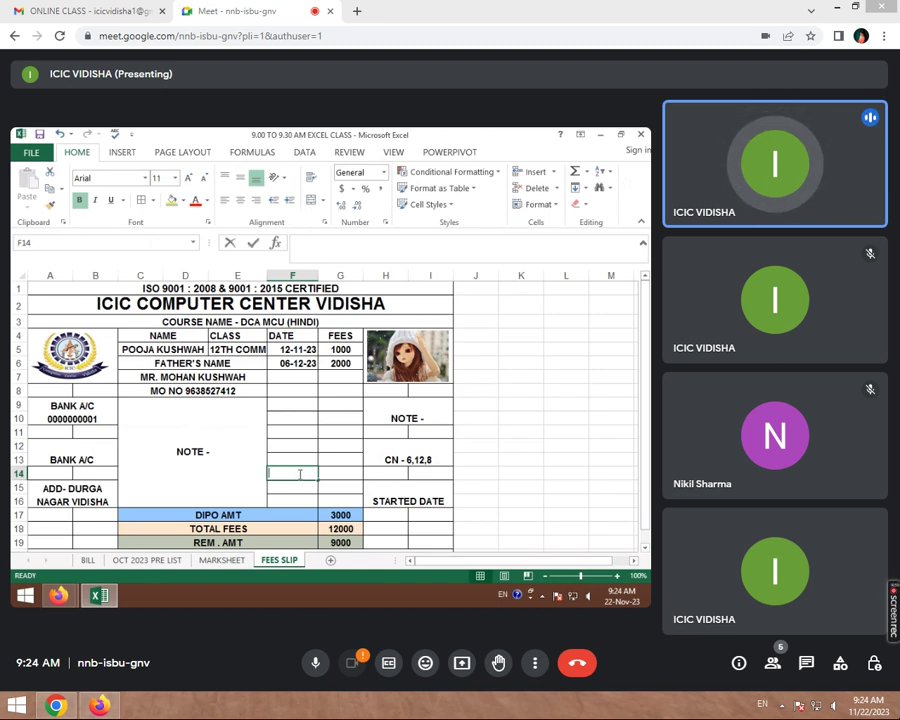
# - Enter PJKS in F14 and 6000 in G14, giving DIPO AMT 9000 and REM. AMT 3000
pyautogui.write('MK')
pyautogui.press('BackSpace')
pyautogui.press('BackSpace')
pyautogui.write('JKS')
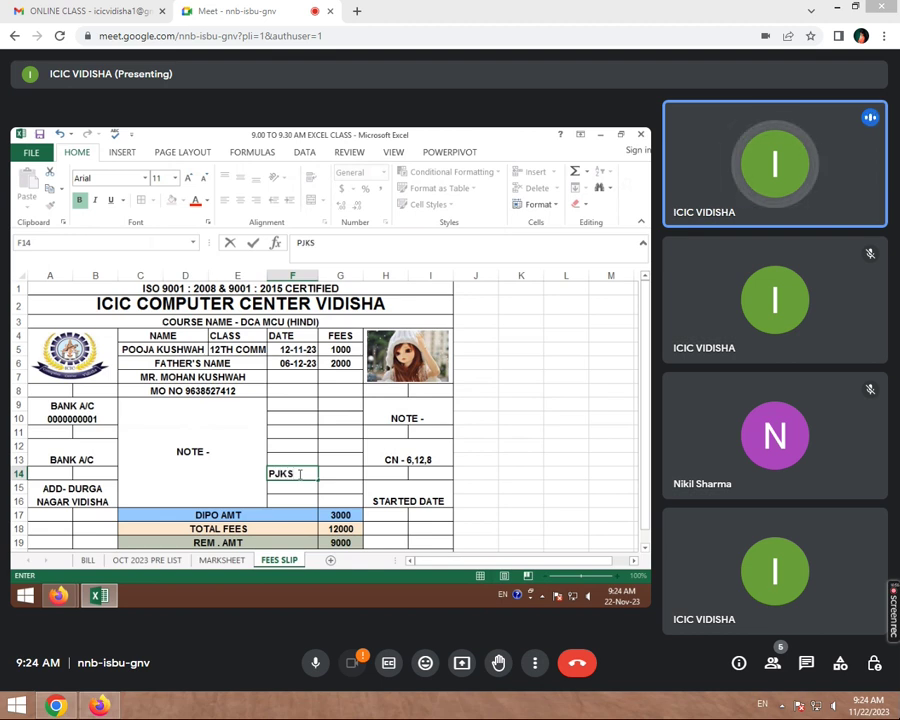
pyautogui.click(329, 477)
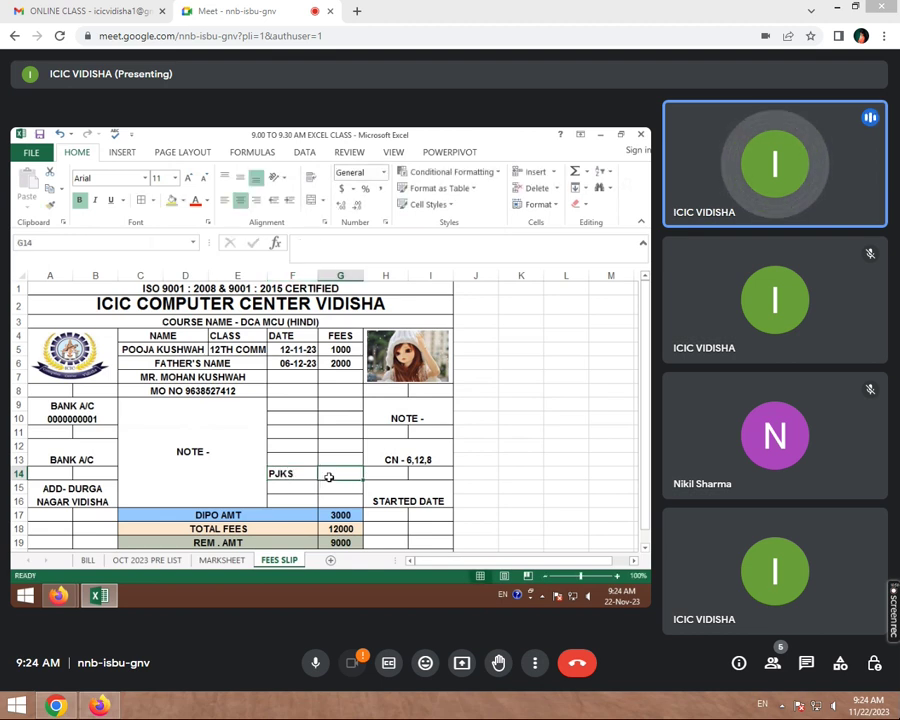
pyautogui.write('6000')
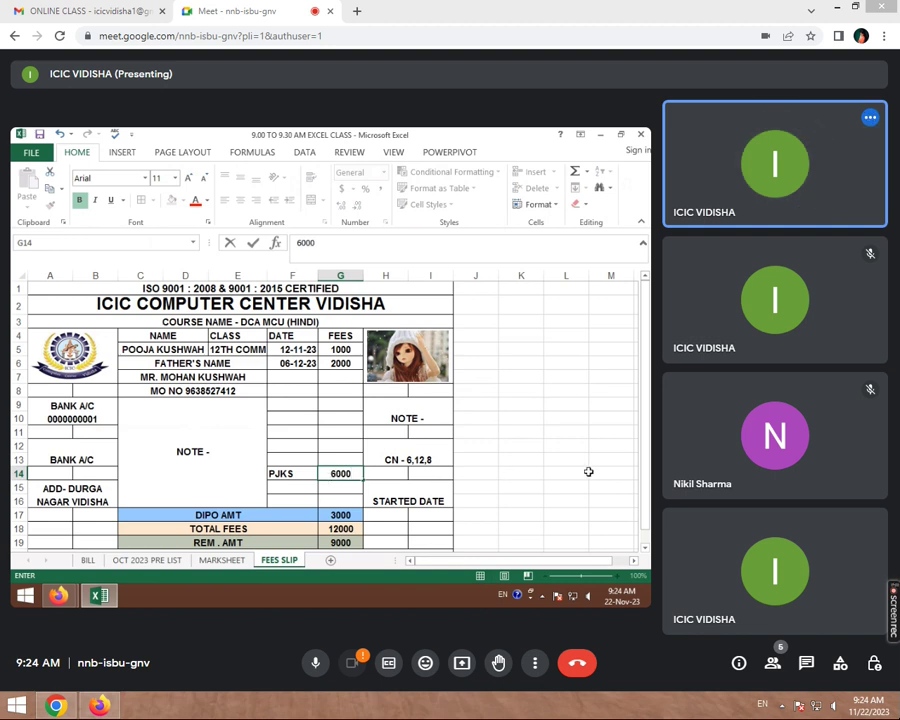
pyautogui.click(530, 487)
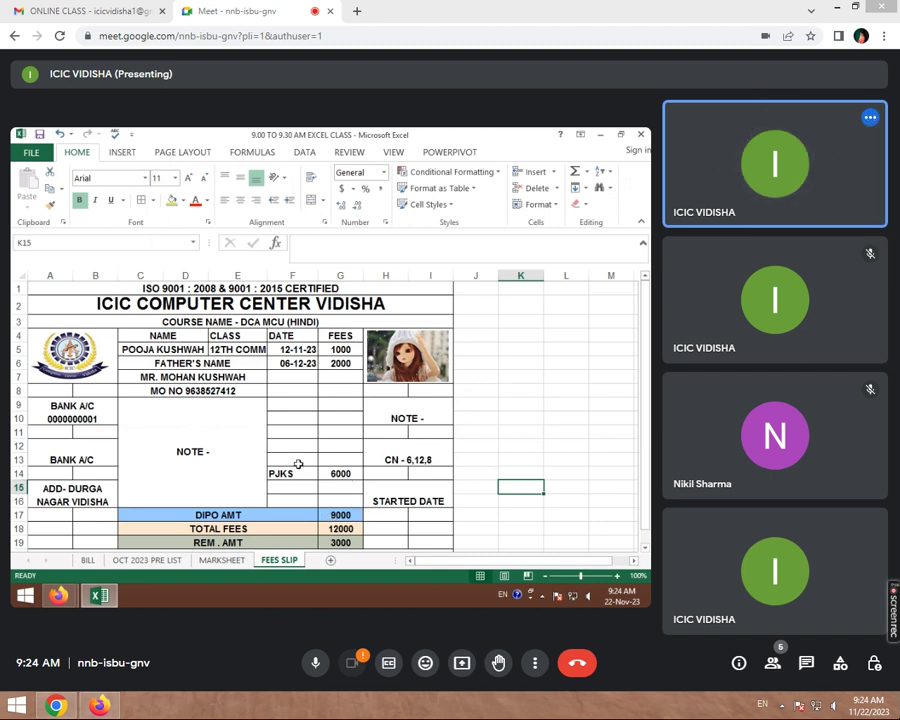
pyautogui.click(297, 473)
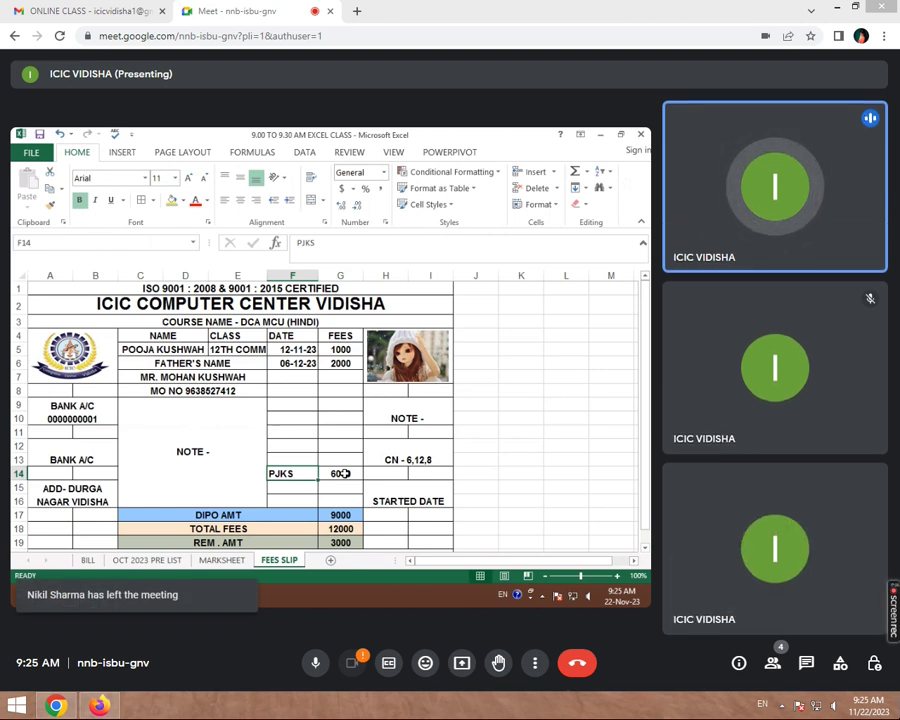
pyautogui.click(430, 434)
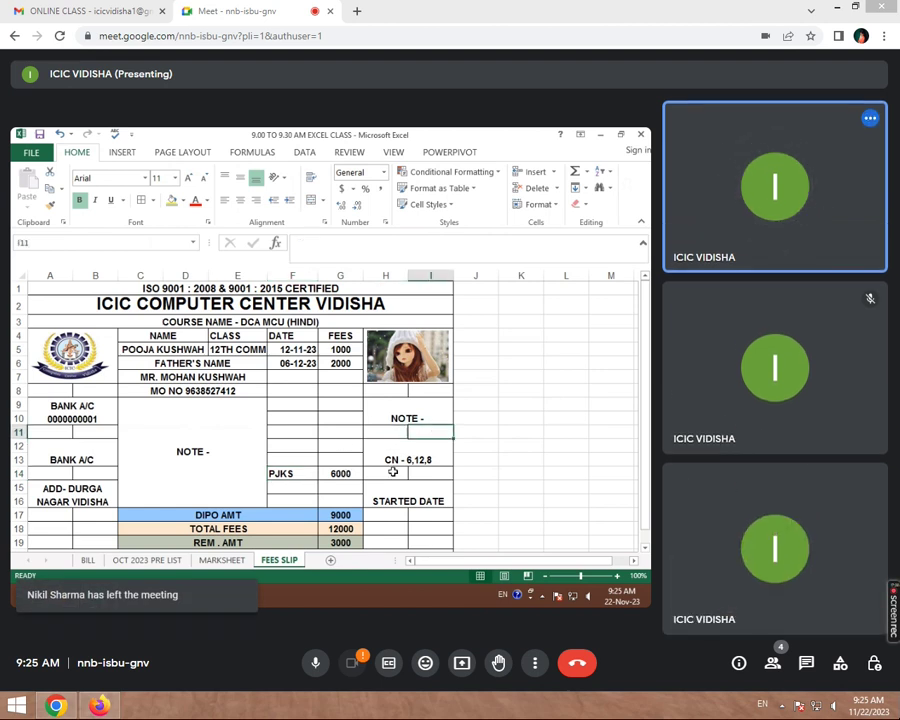
# - Clear the PJKS entry and its 6000 fee from F14:G14
pyautogui.moveTo(295, 473); pyautogui.dragTo(340, 473)
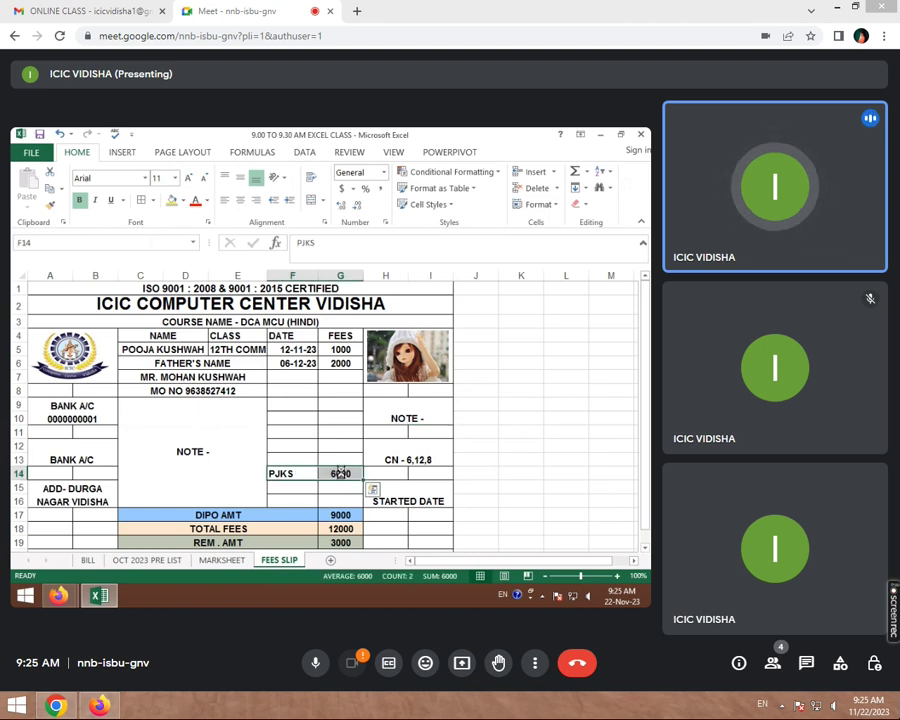
pyautogui.press('Delete')
pyautogui.click(520, 418)
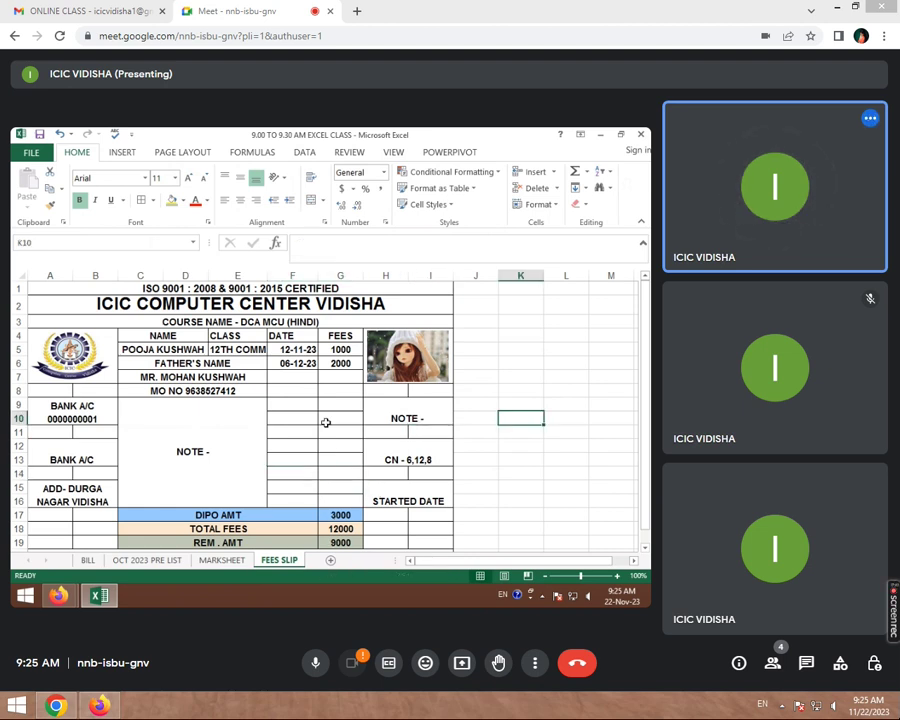
# - Add a 05/01/2024 date in F7 with a 1000 fee in G7
pyautogui.click(298, 376)
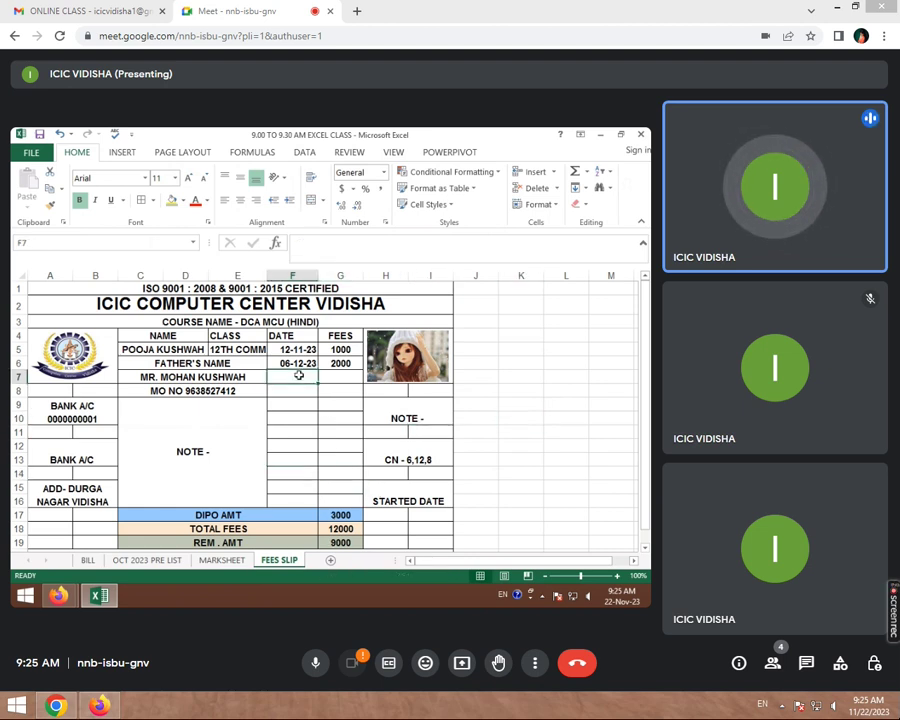
pyautogui.write('05/0')
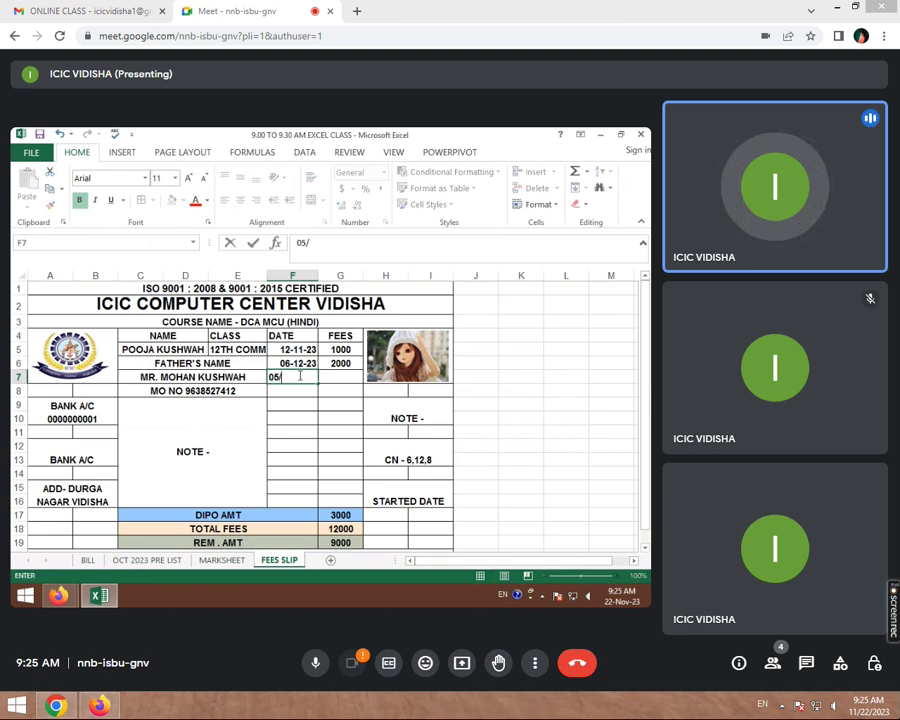
pyautogui.write('1/2024')
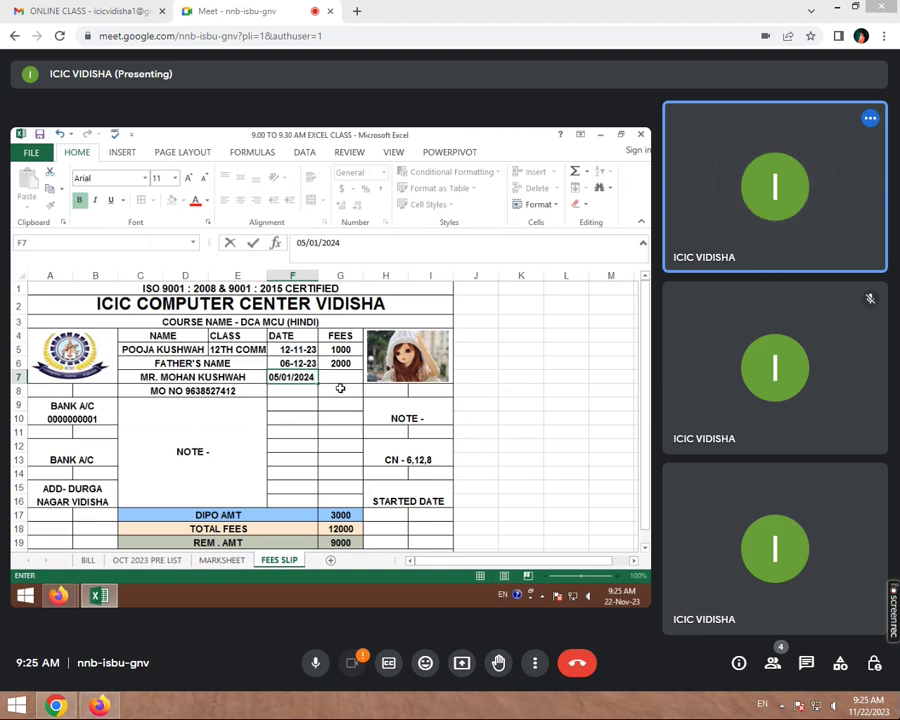
pyautogui.click(338, 380)
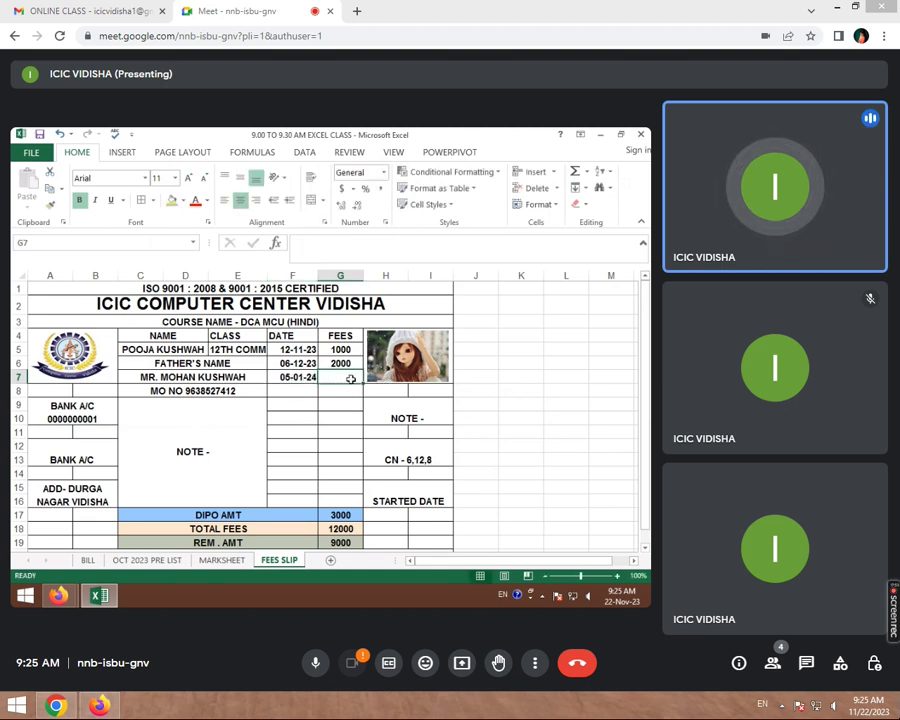
pyautogui.write('10000')
pyautogui.press('BackSpace')
pyautogui.press('Return')
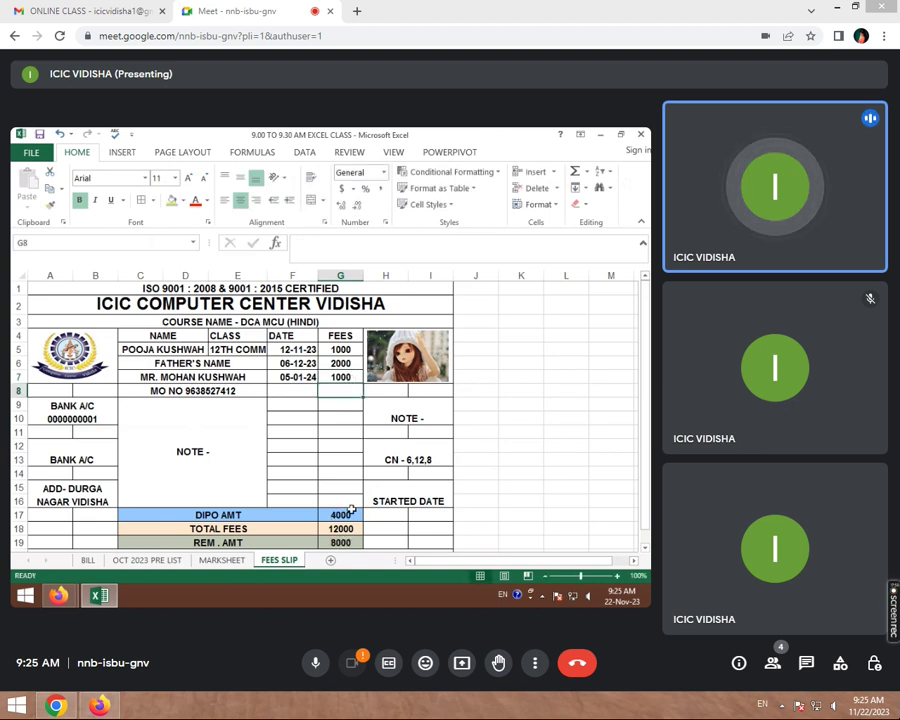